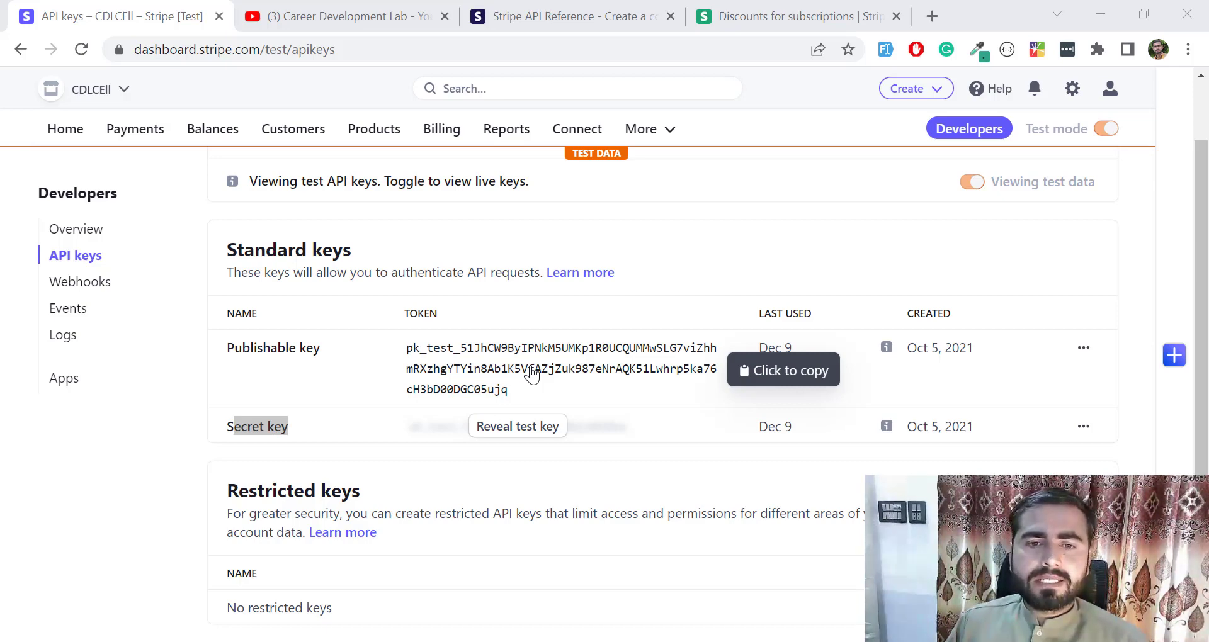
# - Open the form for creating a new coupon from the Products section's coupon list and activate its name field
pyautogui.click(532, 376)
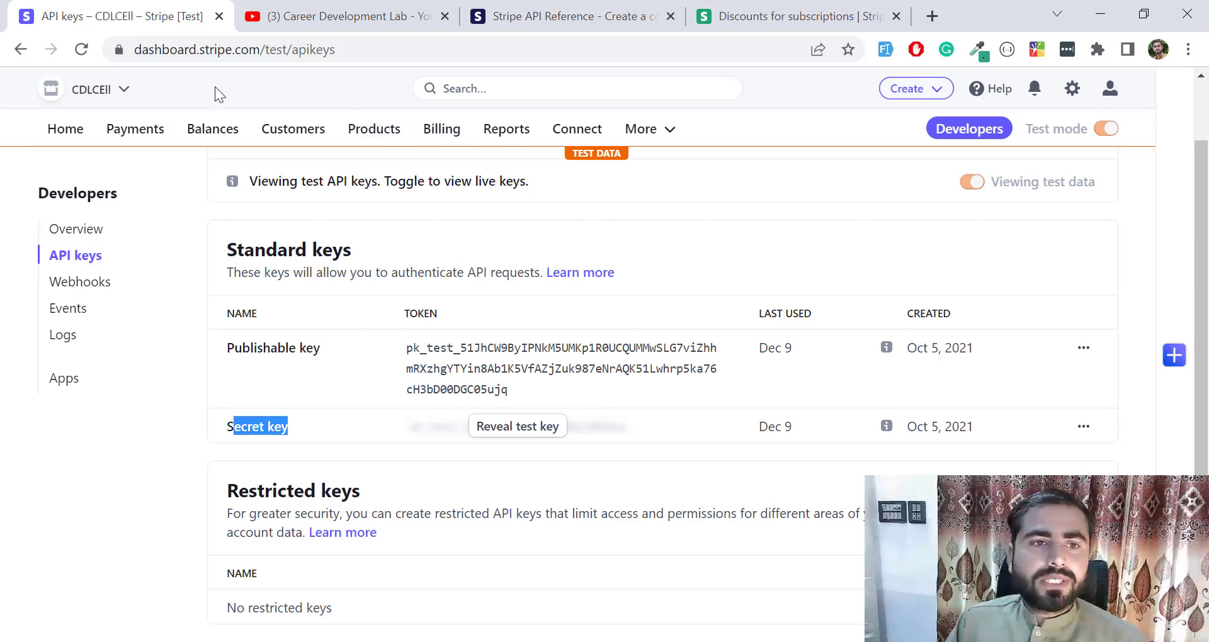
pyautogui.click(365, 132)
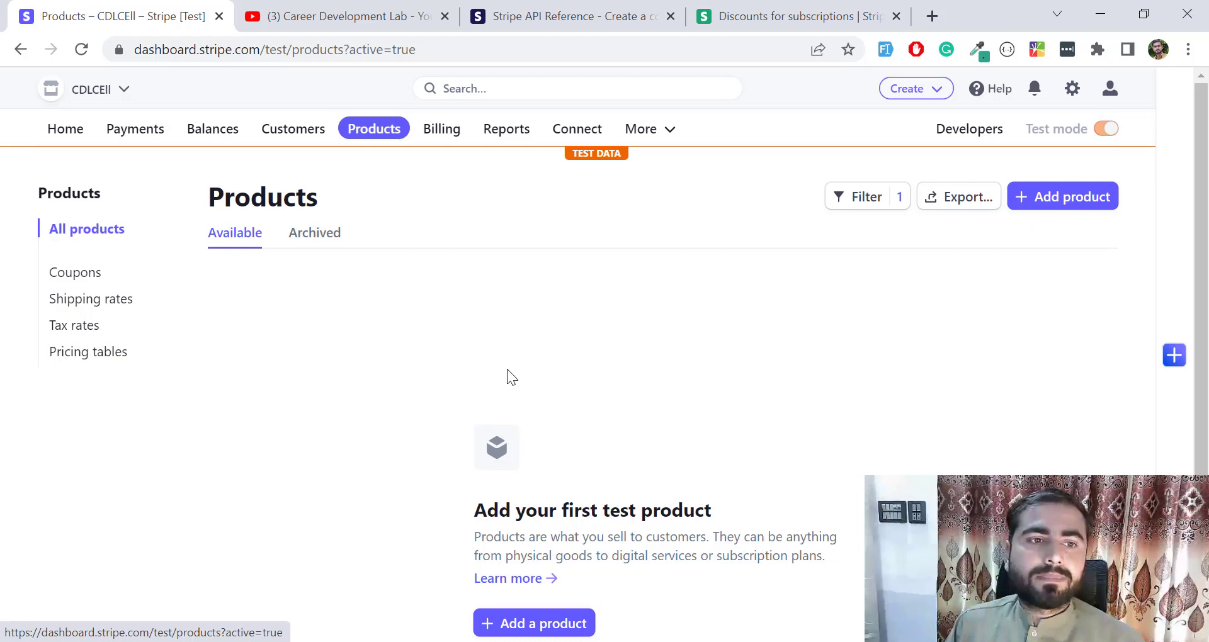
pyautogui.click(96, 275)
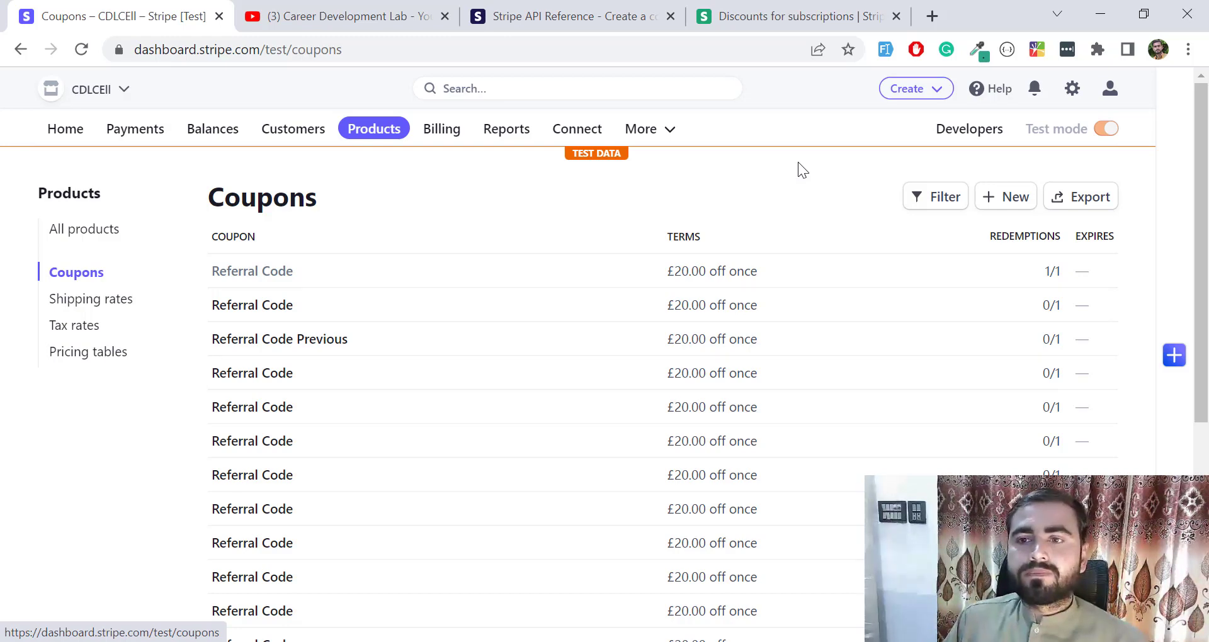
pyautogui.click(1002, 201)
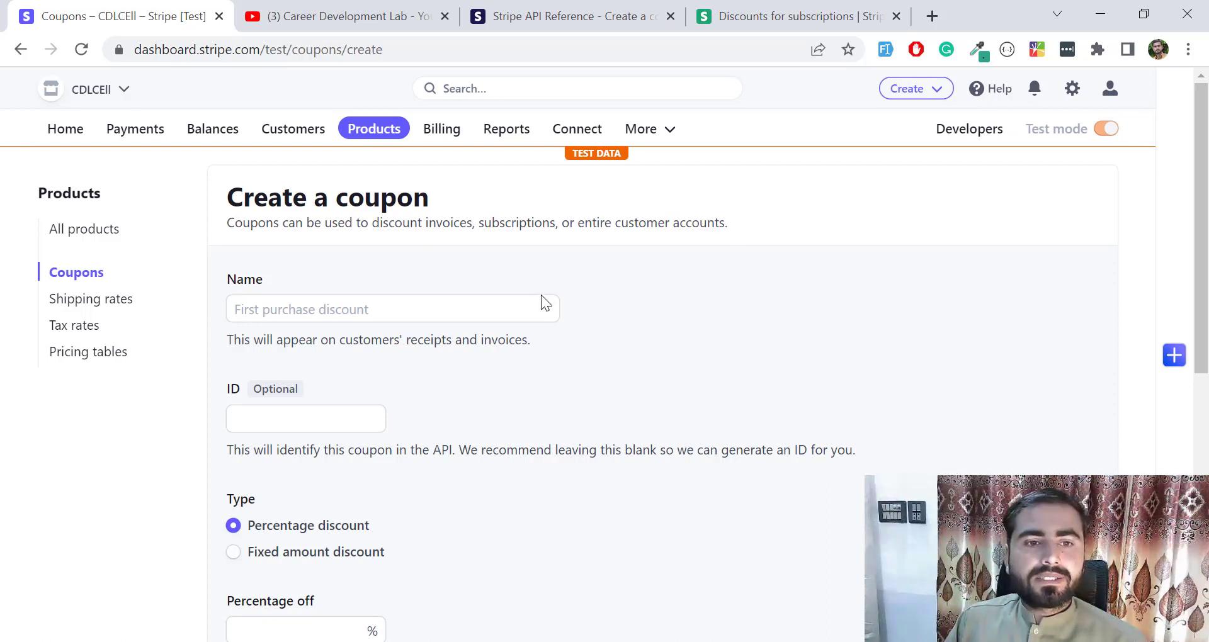
pyautogui.click(541, 299)
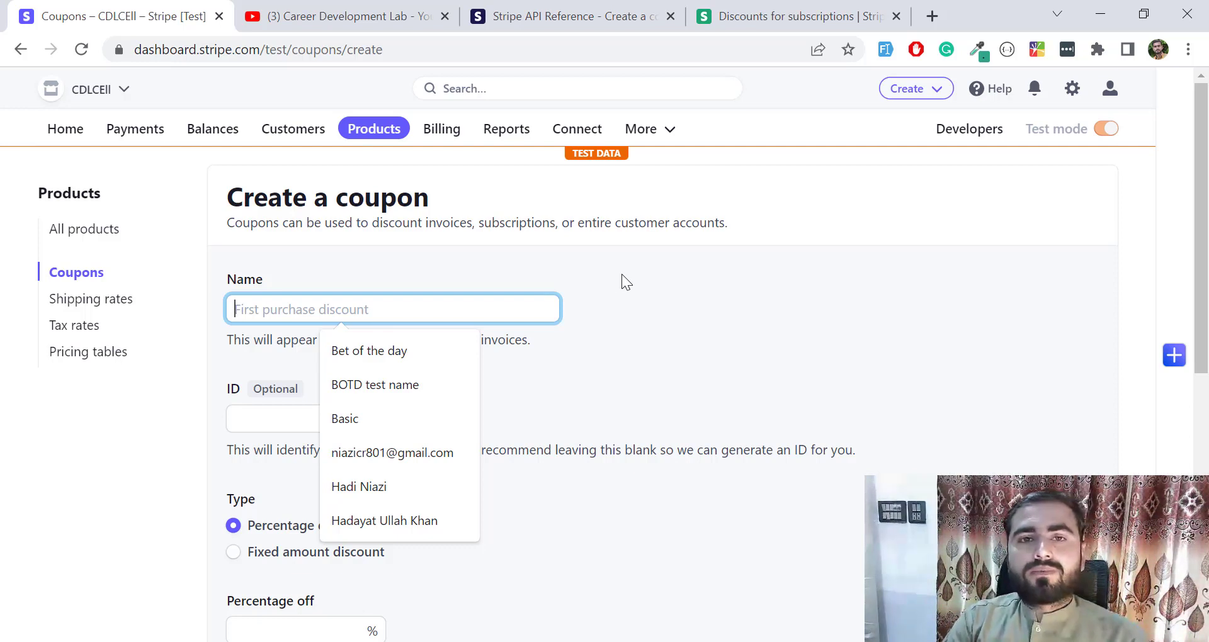
pyautogui.write('Di')
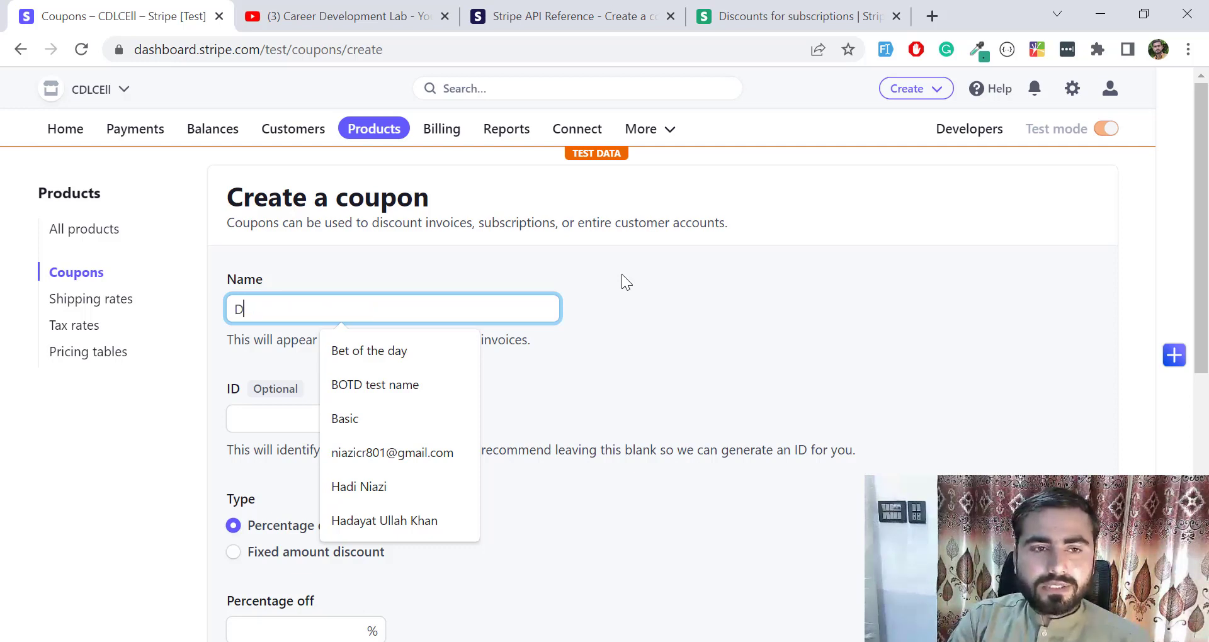
pyautogui.press('BackSpace')
pyautogui.press('BackSpace')
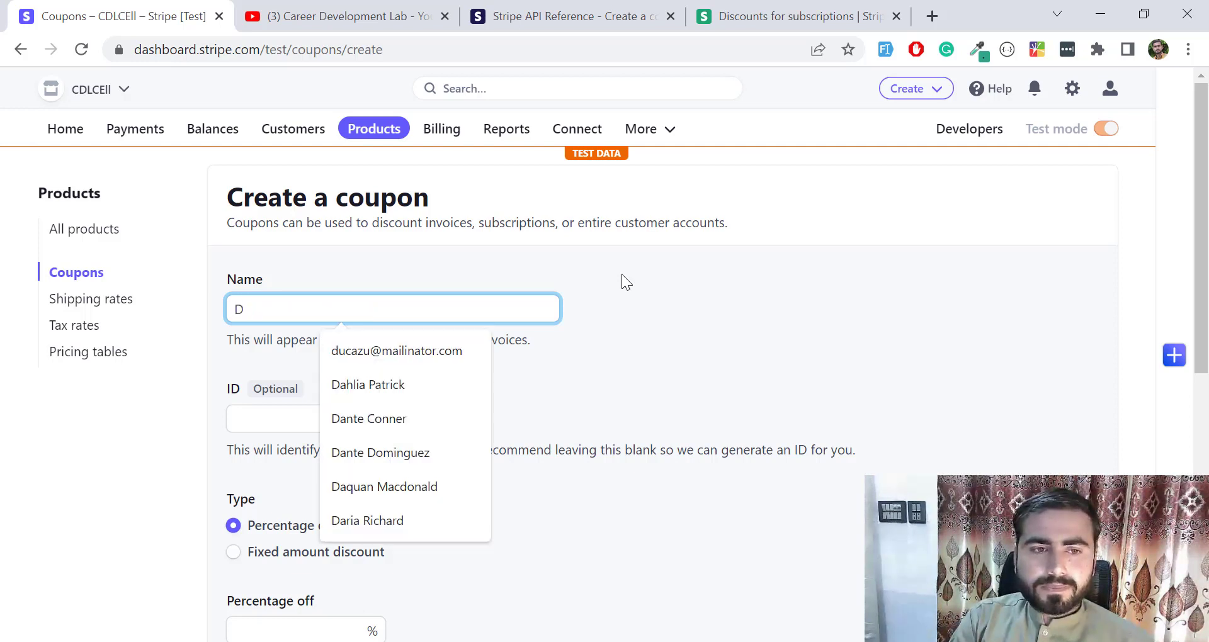
pyautogui.write('Cop')
pyautogui.write('uo')
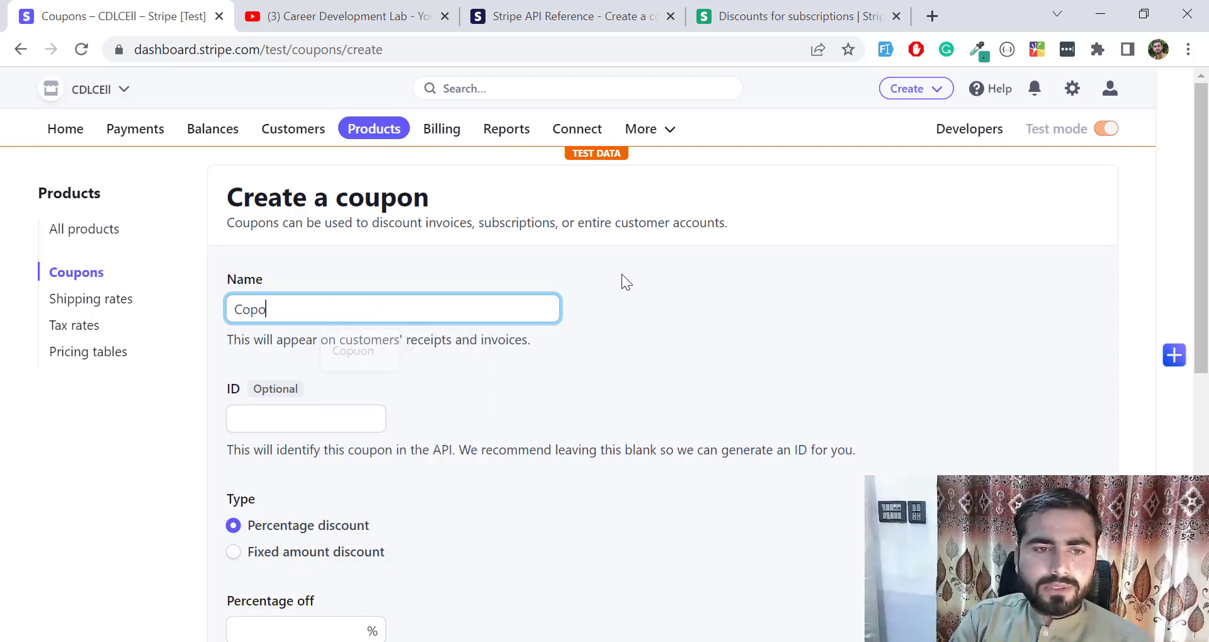
pyautogui.press('BackSpace')
pyautogui.press('BackSpace')
pyautogui.press('BackSpace')
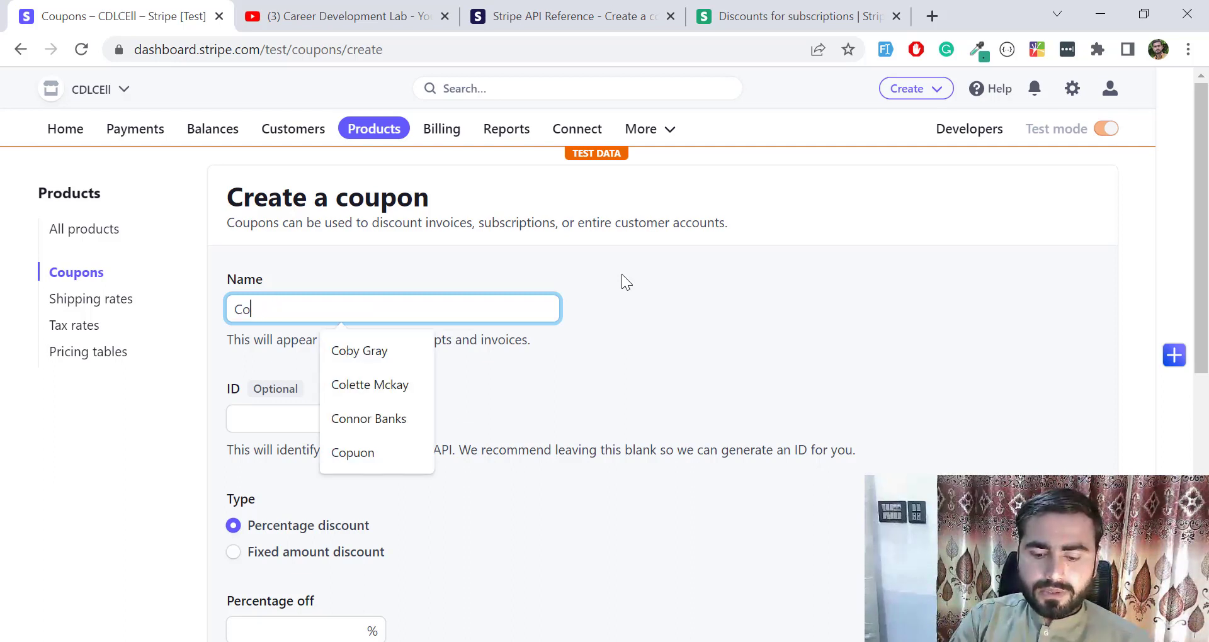
pyautogui.write('upon of ')
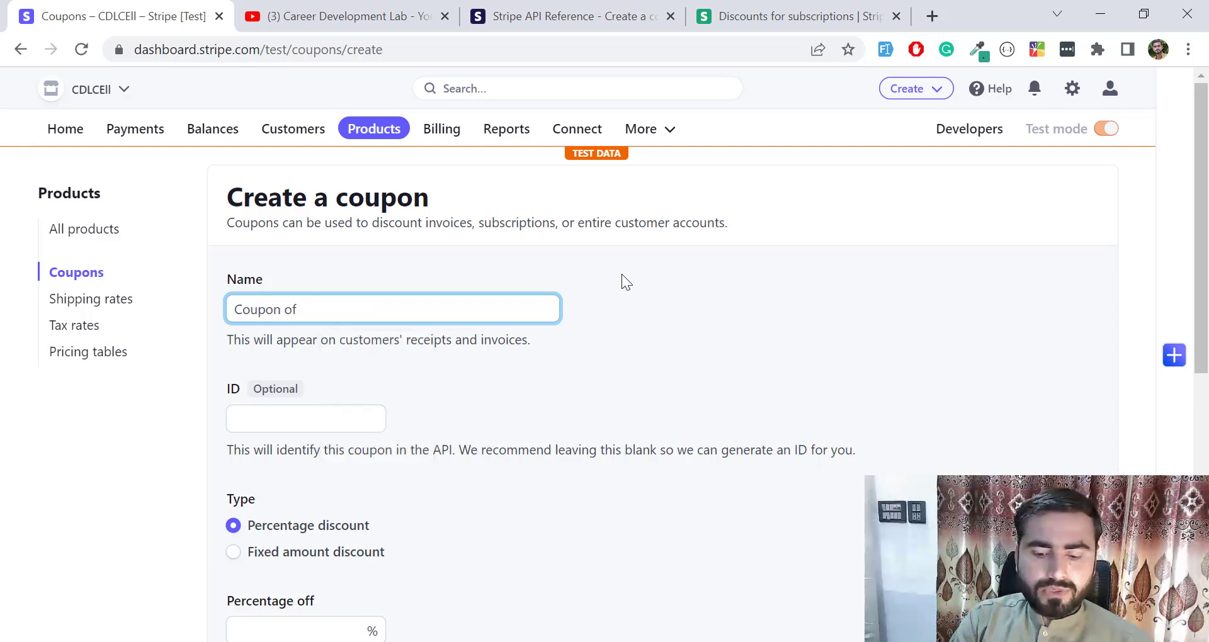
pyautogui.write('20 %')
pyautogui.press('BackSpace')
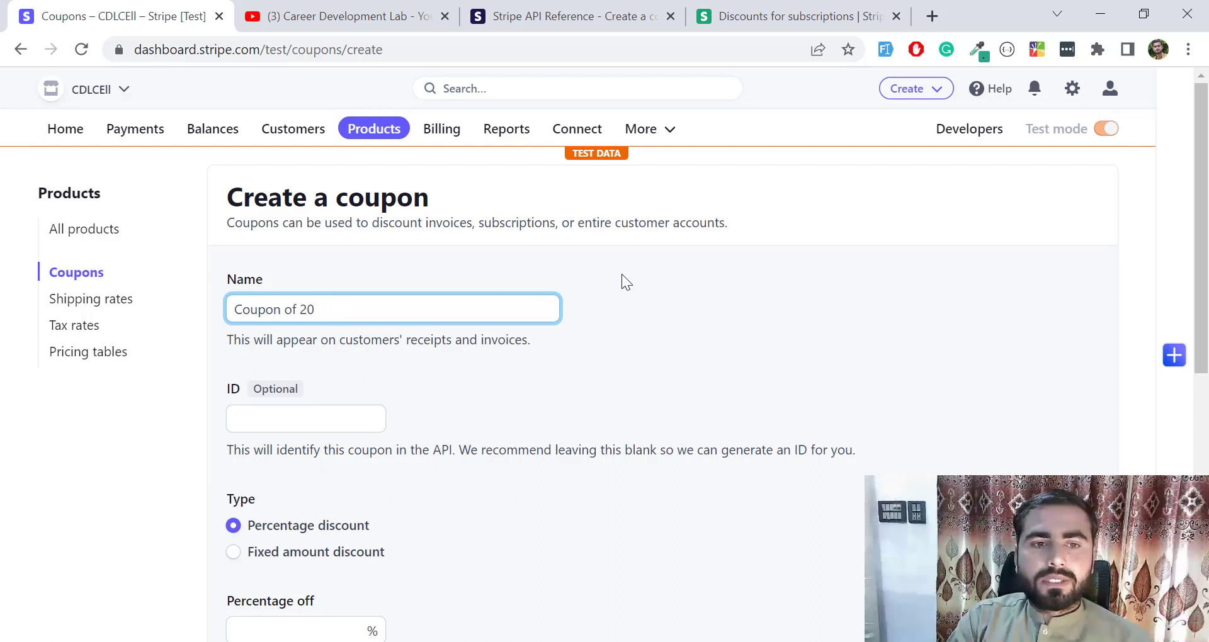
pyautogui.write('Per')
pyautogui.press('BackSpace')
pyautogui.press('BackSpace')
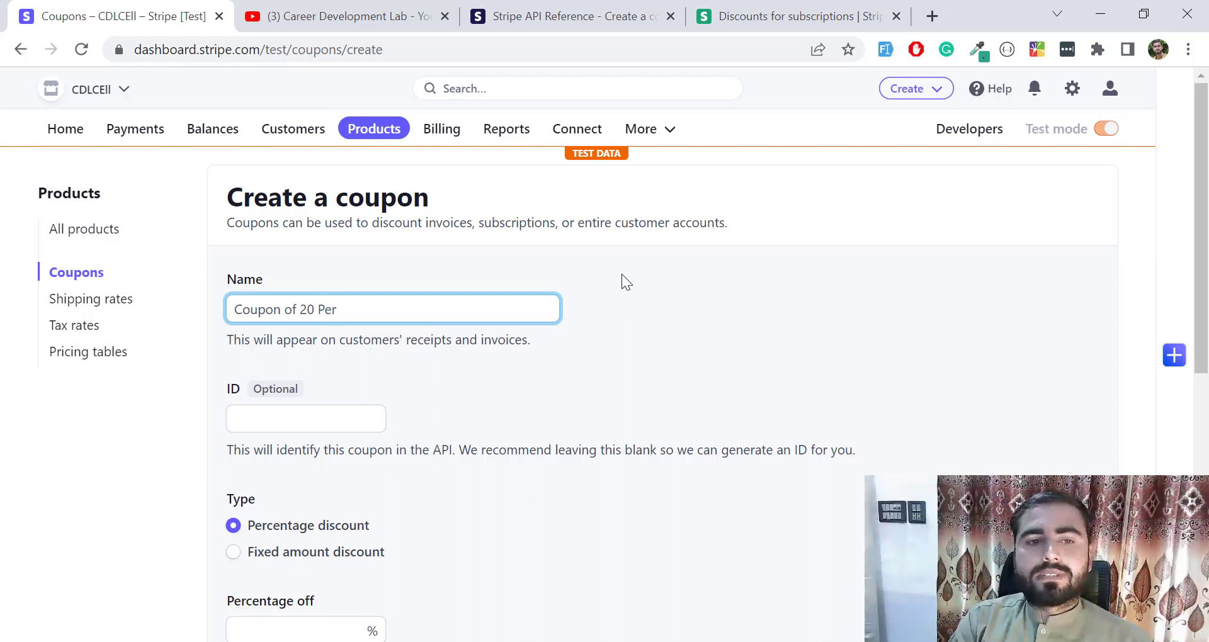
pyautogui.press('BackSpace')
# - Name the new coupon "Birthday Coupon"
pyautogui.hotkey('ctrl', 'a')
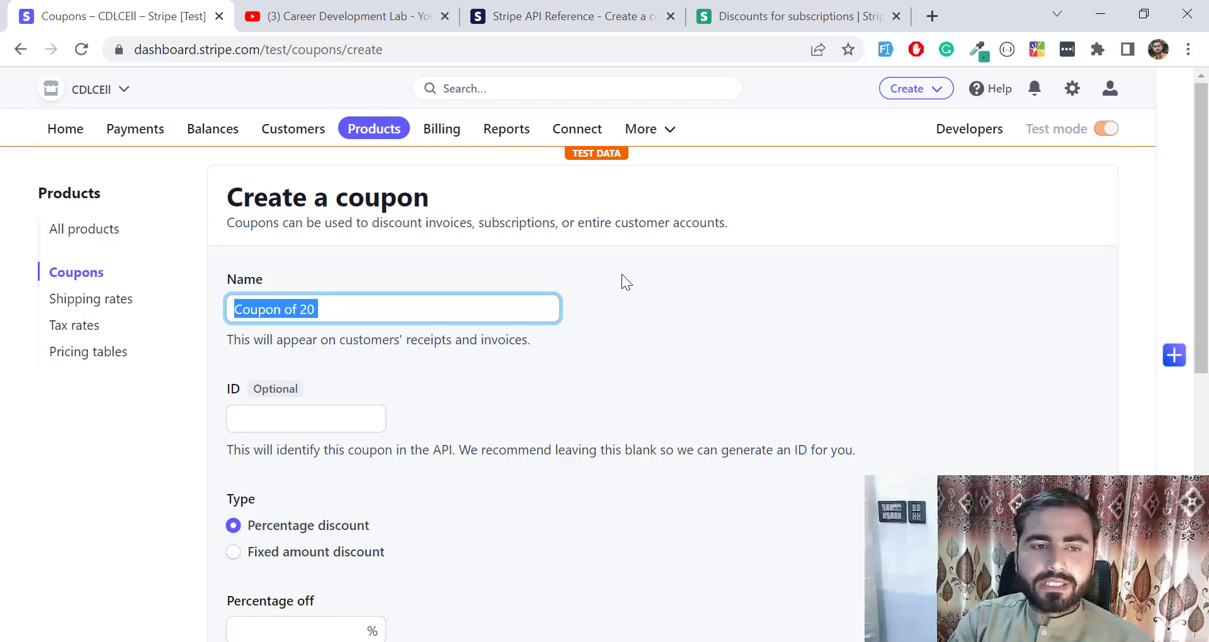
pyautogui.write('Birthd')
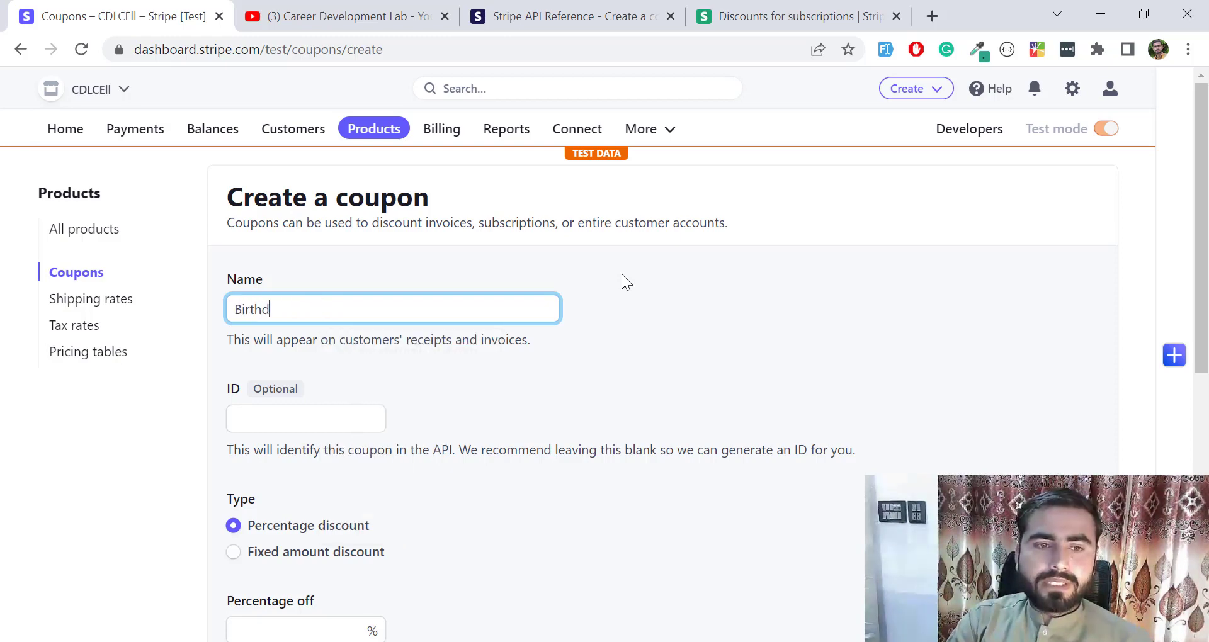
pyautogui.write('ay Copi')
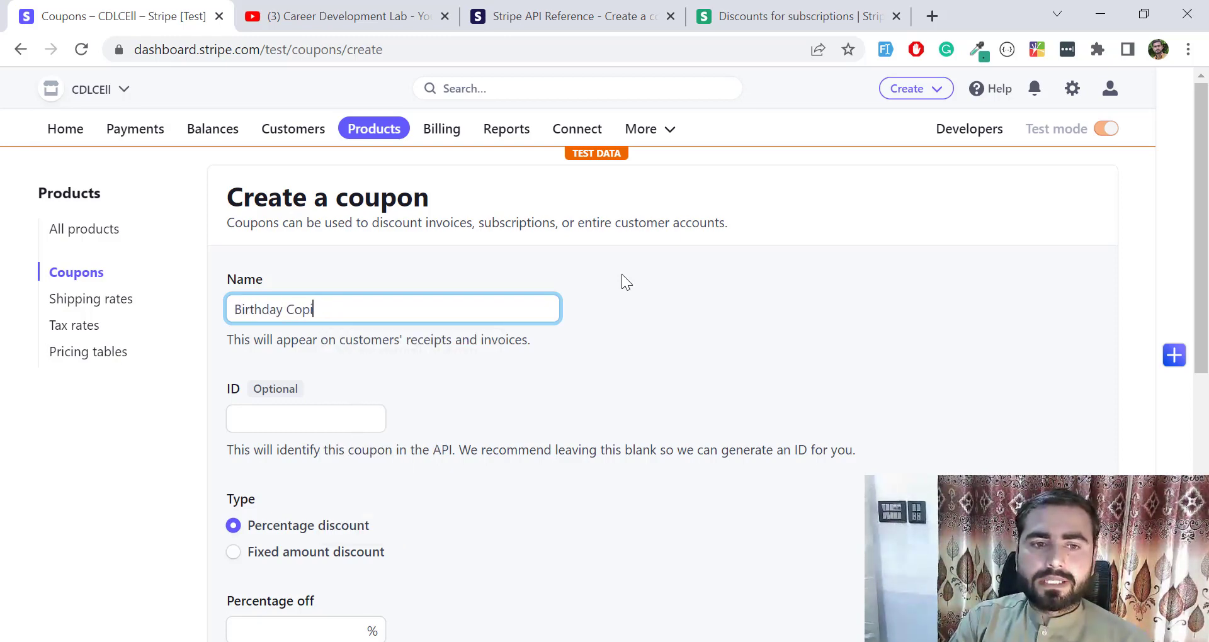
pyautogui.press('BackSpace')
pyautogui.press('BackSpace')
pyautogui.write('upon')
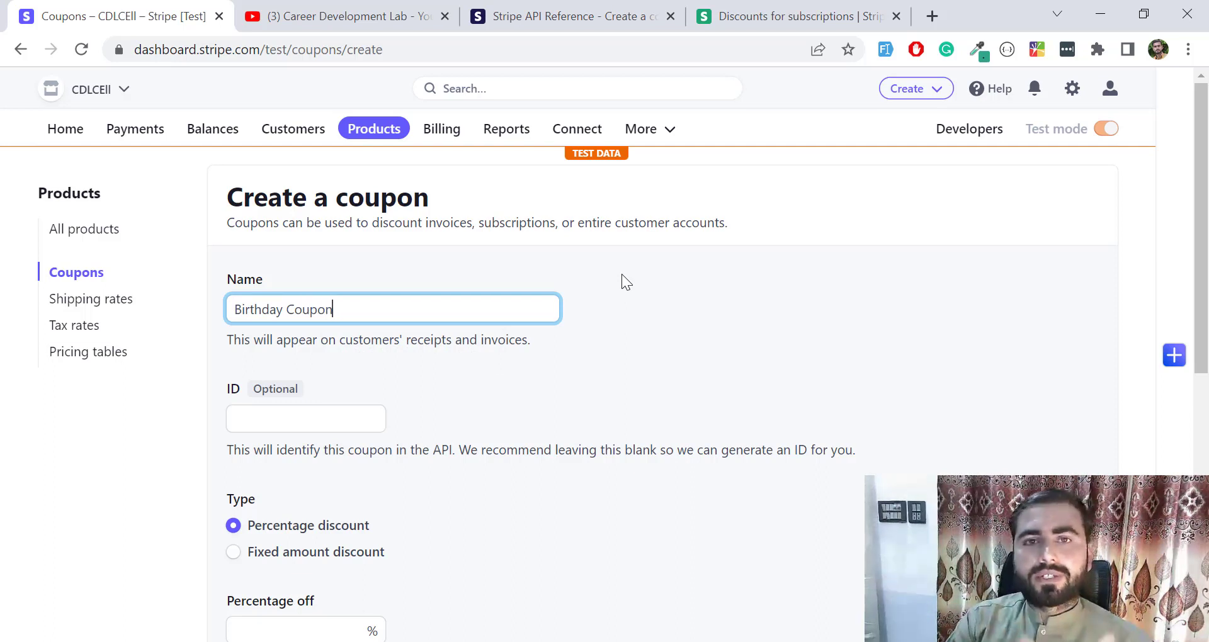
pyautogui.moveTo(391, 305); pyautogui.dragTo(225, 308)
pyautogui.click(647, 309)
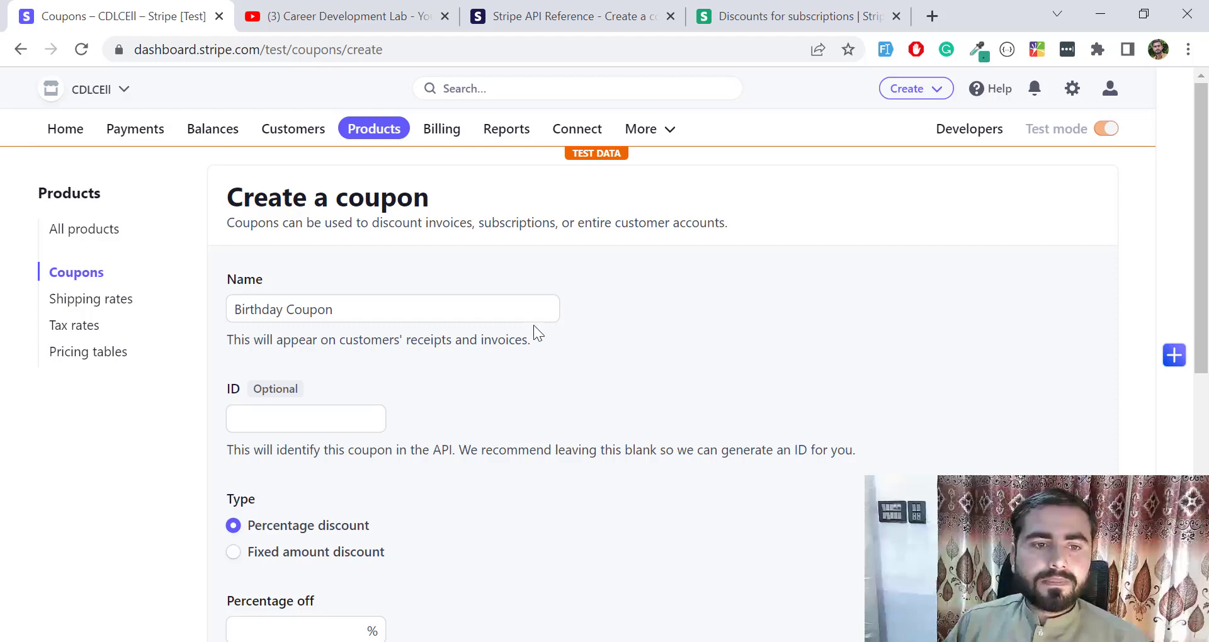
# - Try using the coupon name "Birthday Coupon" as its optional ID
pyautogui.scroll(-3, 417, 292)
pyautogui.click(290, 228)
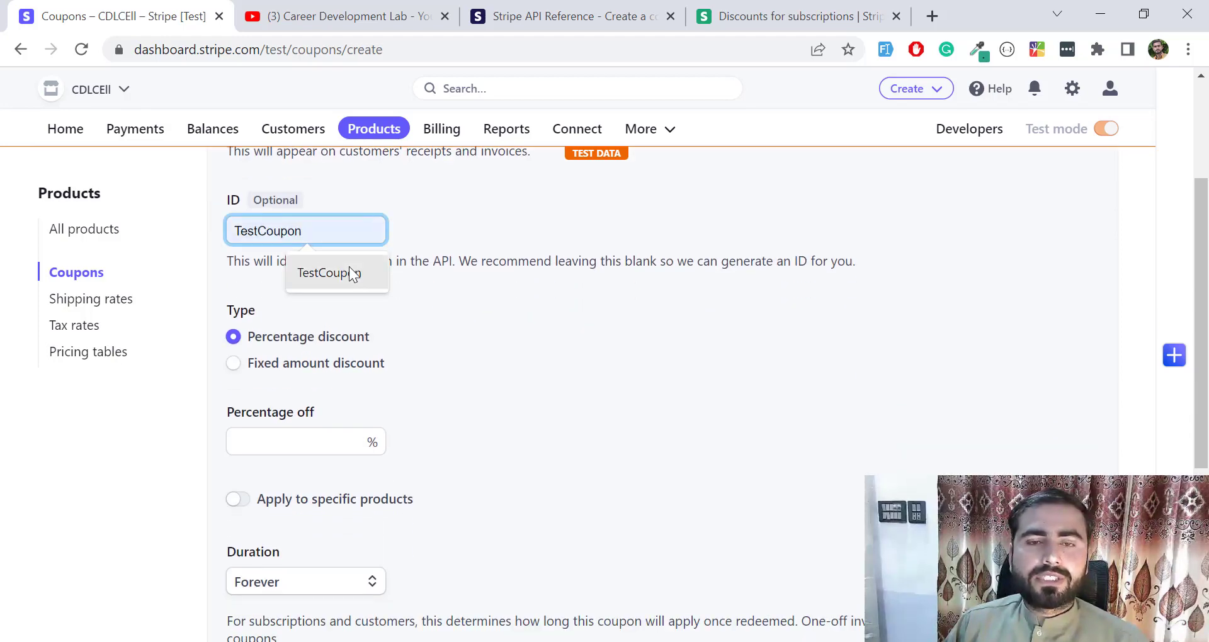
pyautogui.scroll(3, 448, 232)
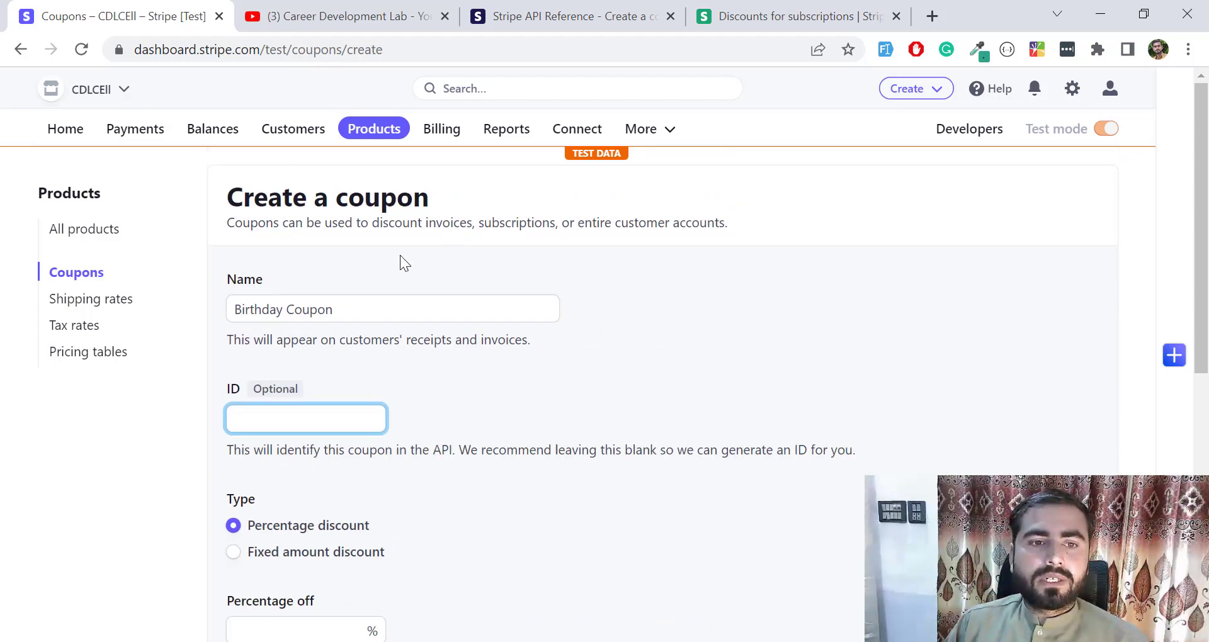
pyautogui.tripleClick(380, 298)
pyautogui.hotkey('ctrl', 'c')
pyautogui.click(365, 413)
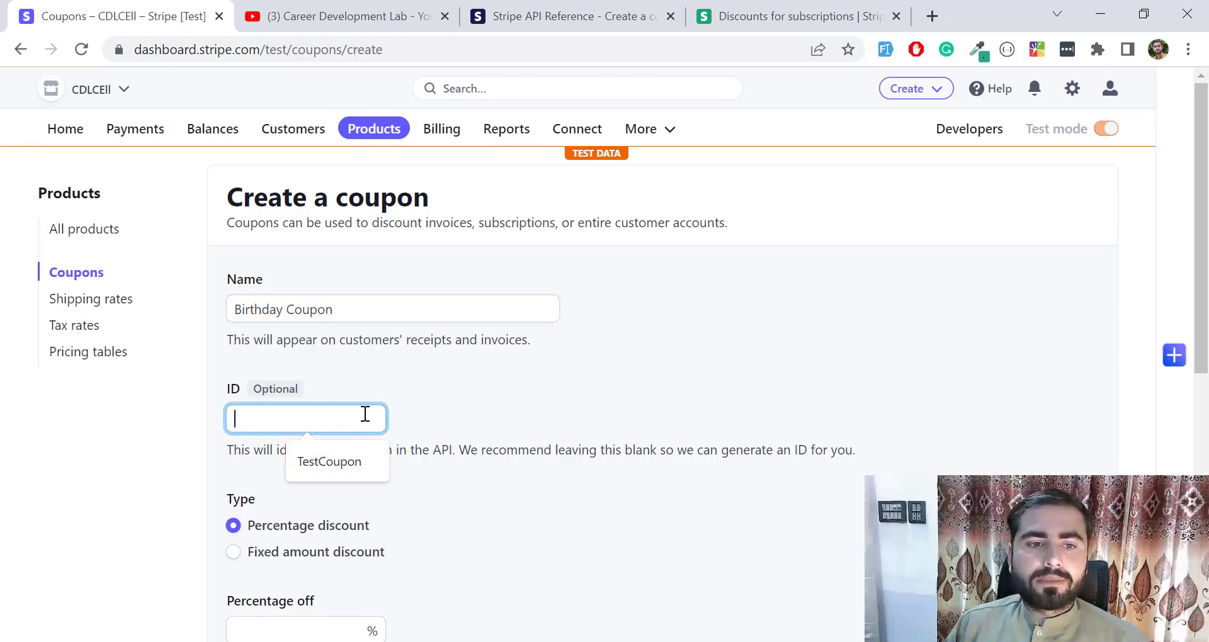
pyautogui.hotkey('ctrl', 'v')
pyautogui.tripleClick(375, 411)
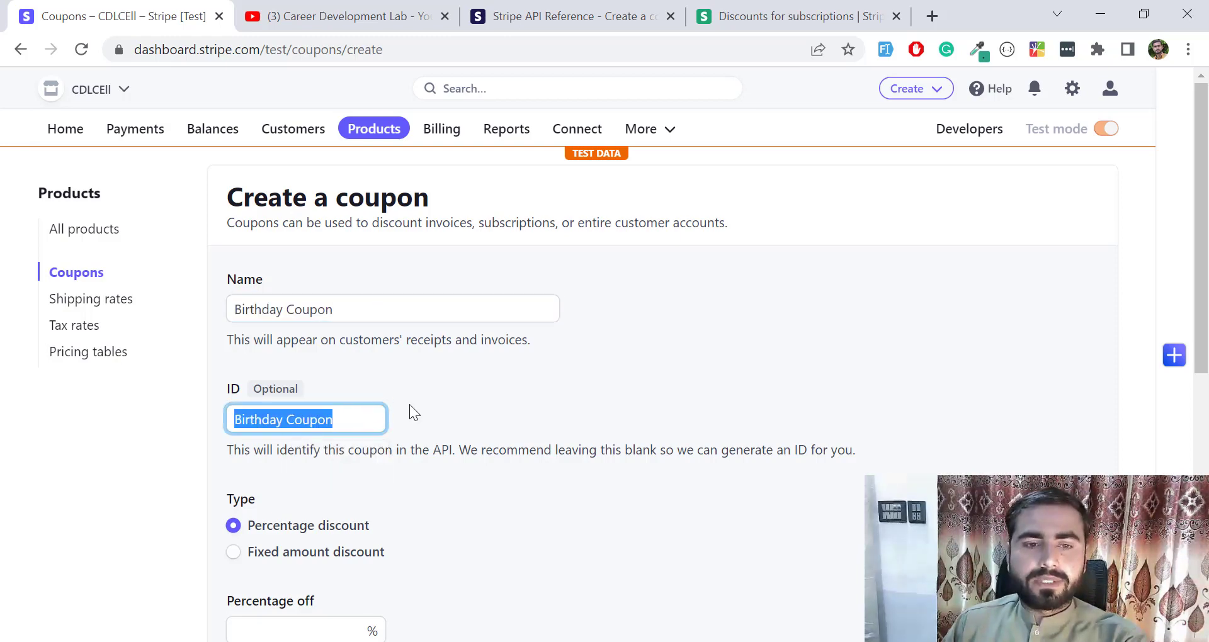
pyautogui.press('BackSpace')
# - Review the guidance on the coupon ID and compare the fixed amount and percentage discount types
pyautogui.moveTo(385, 450); pyautogui.dragTo(650, 449)
pyautogui.moveTo(766, 449); pyautogui.dragTo(831, 449)
pyautogui.click(633, 383)
pyautogui.scroll(-1, 565, 372)
pyautogui.click(267, 316)
pyautogui.click(479, 319)
pyautogui.scroll(-2, 415, 319)
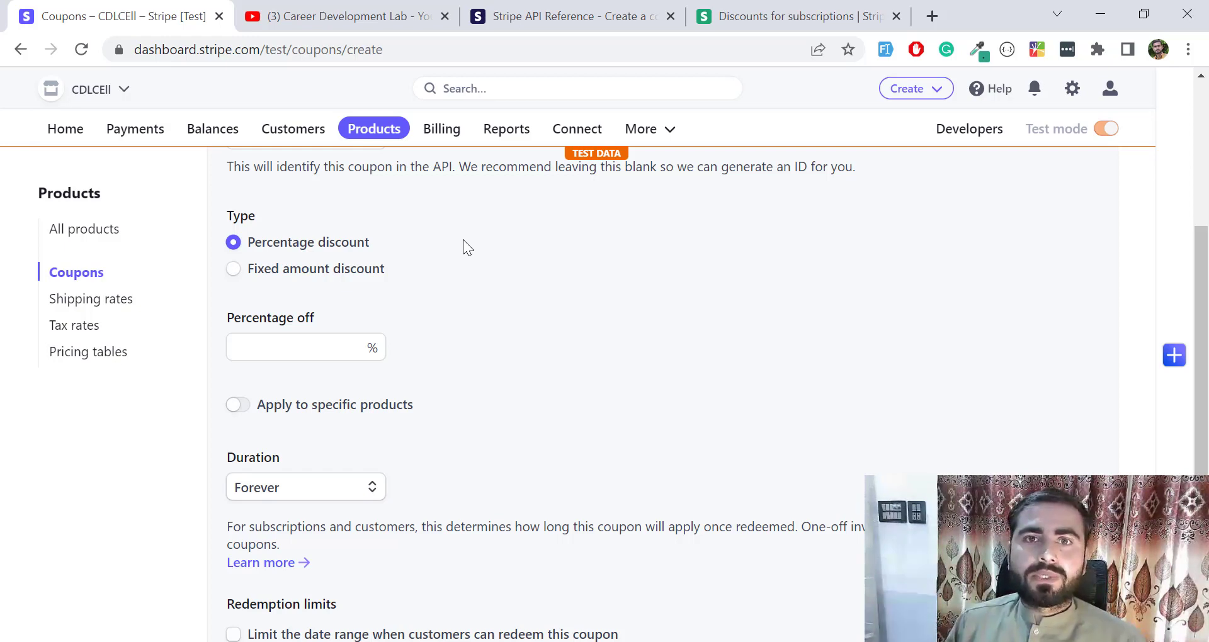
pyautogui.click(333, 269)
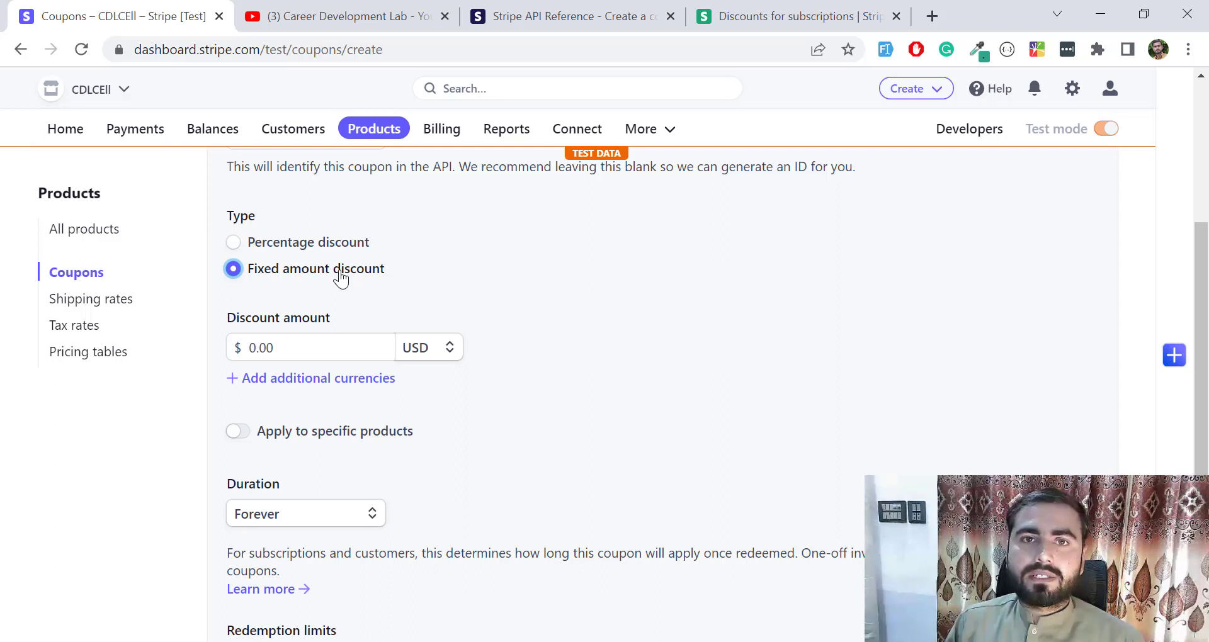
pyautogui.click(323, 243)
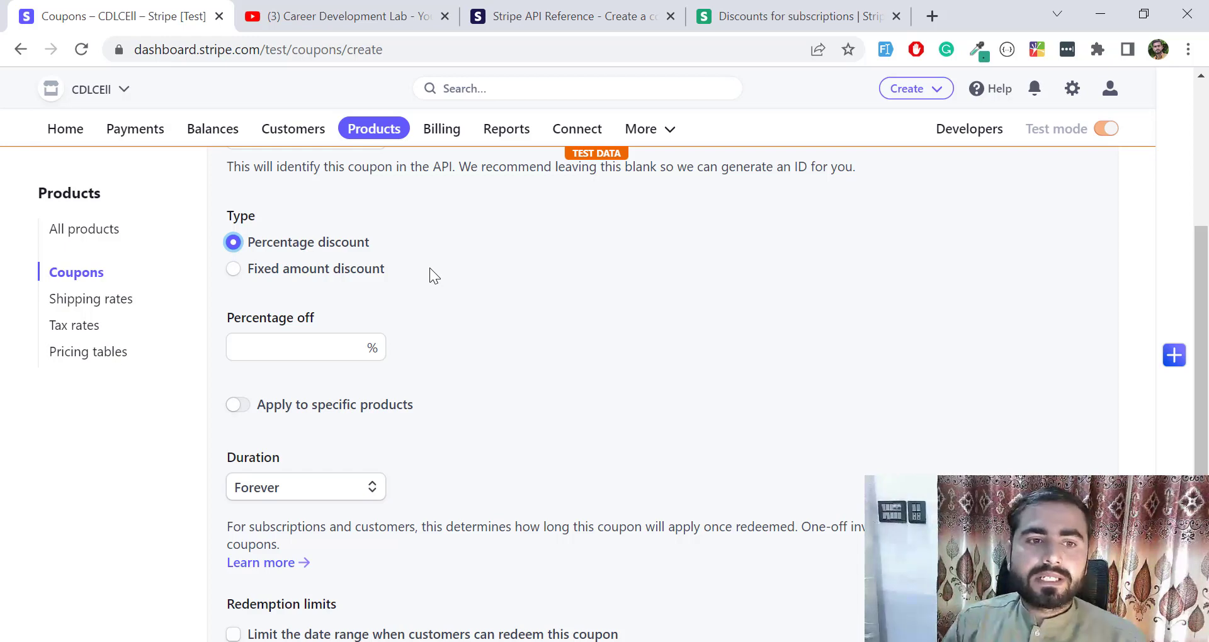
# - Extend the coupon's name so it reads "Birthday Coupon %"
pyautogui.scroll(5, 430, 267)
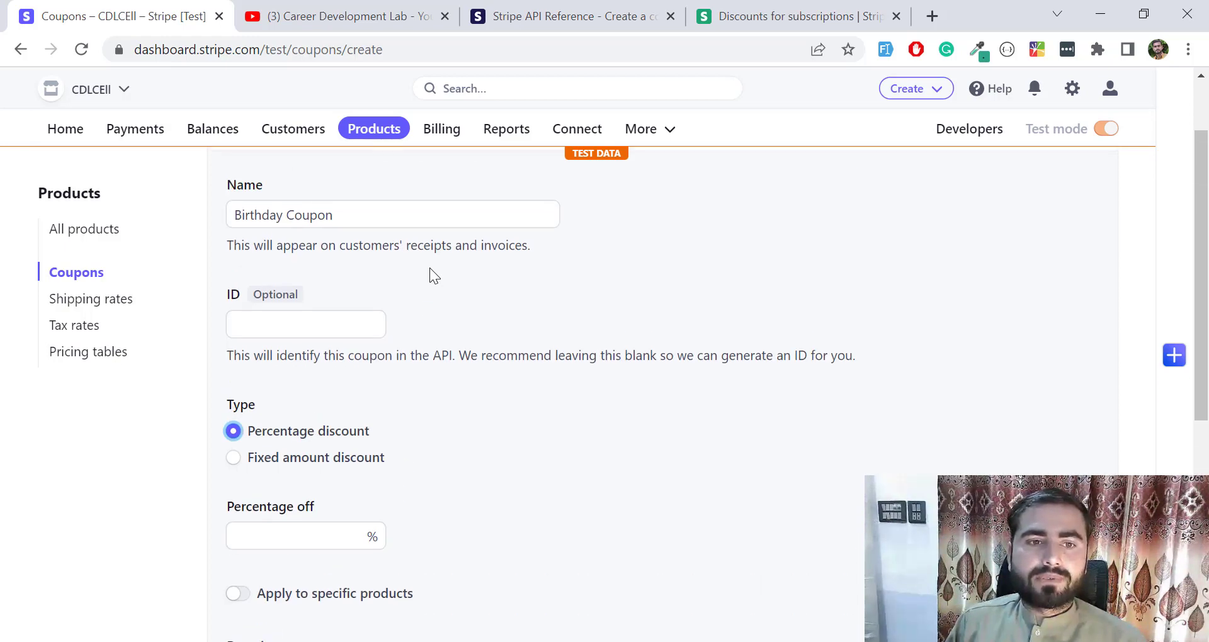
pyautogui.click(414, 305)
pyautogui.write('%')
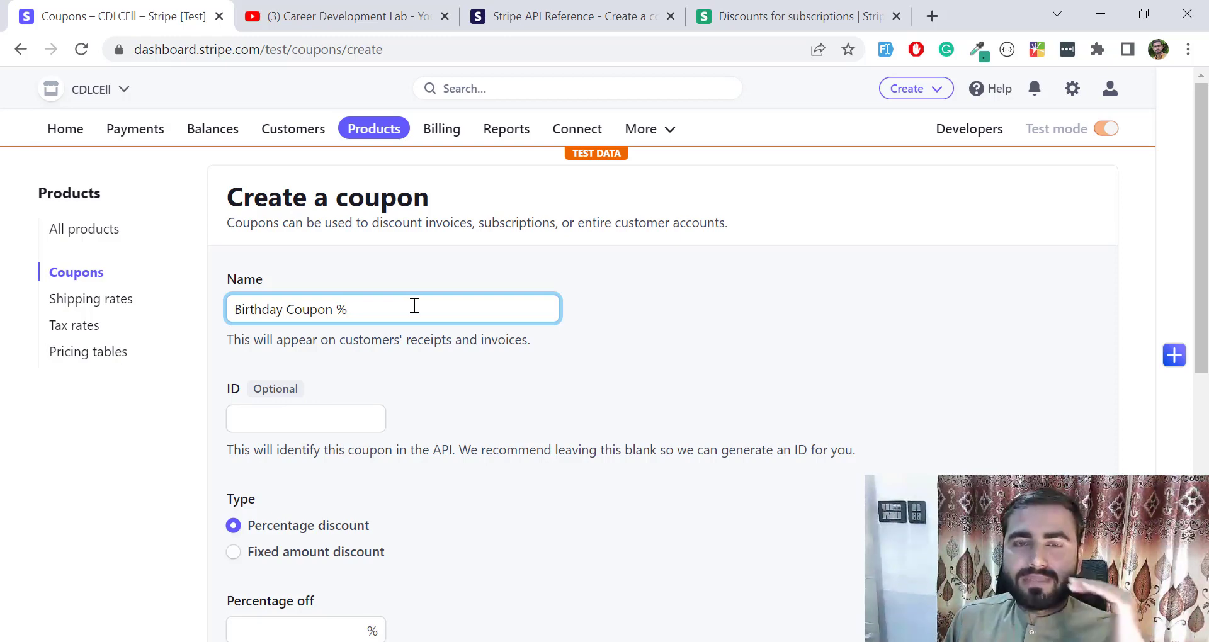
# - Set the coupon's percentage off to 5%
pyautogui.scroll(-1, 415, 306)
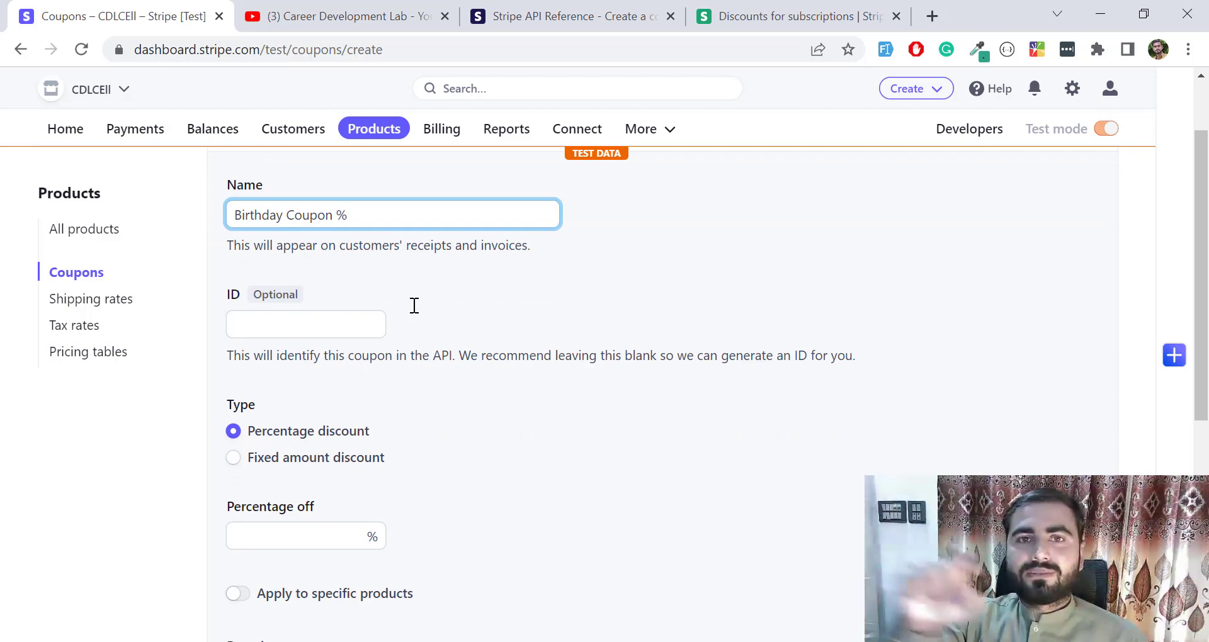
pyautogui.scroll(-3, 413, 310)
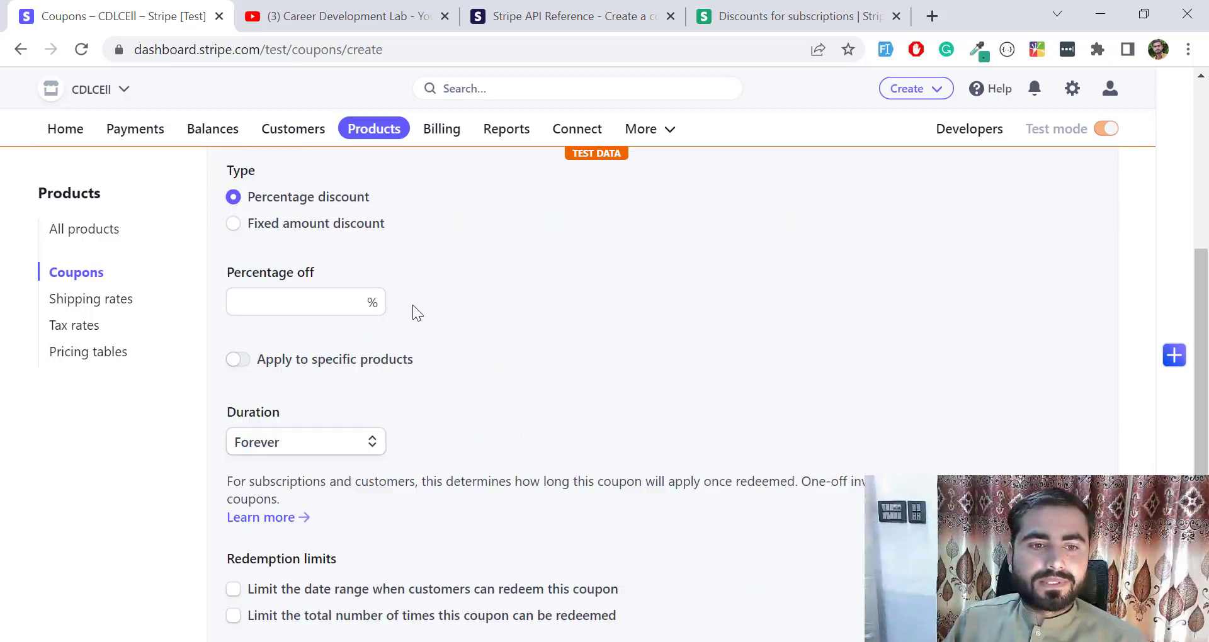
pyautogui.scroll(1, 300, 272)
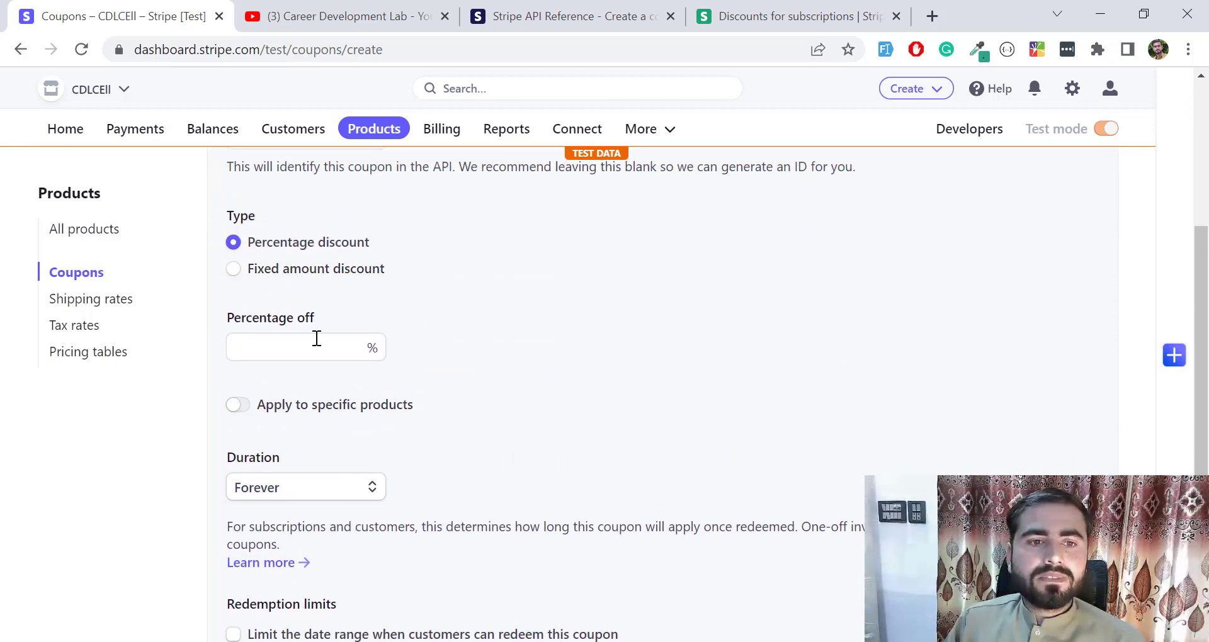
pyautogui.click(316, 340)
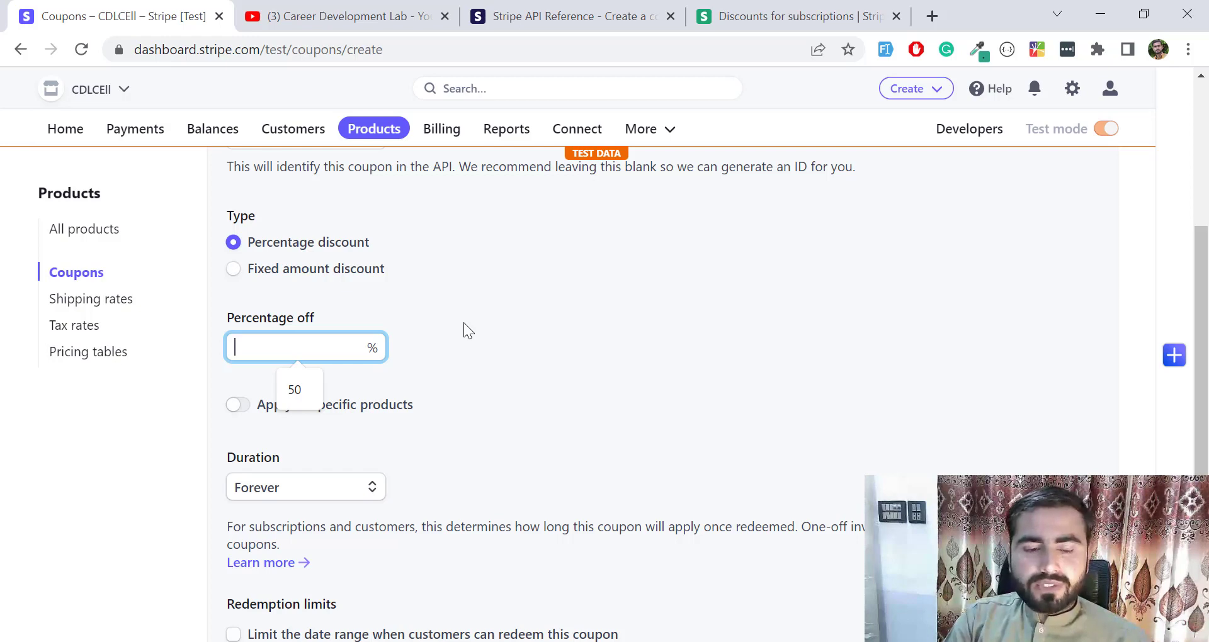
pyautogui.write('5')
pyautogui.click(468, 330)
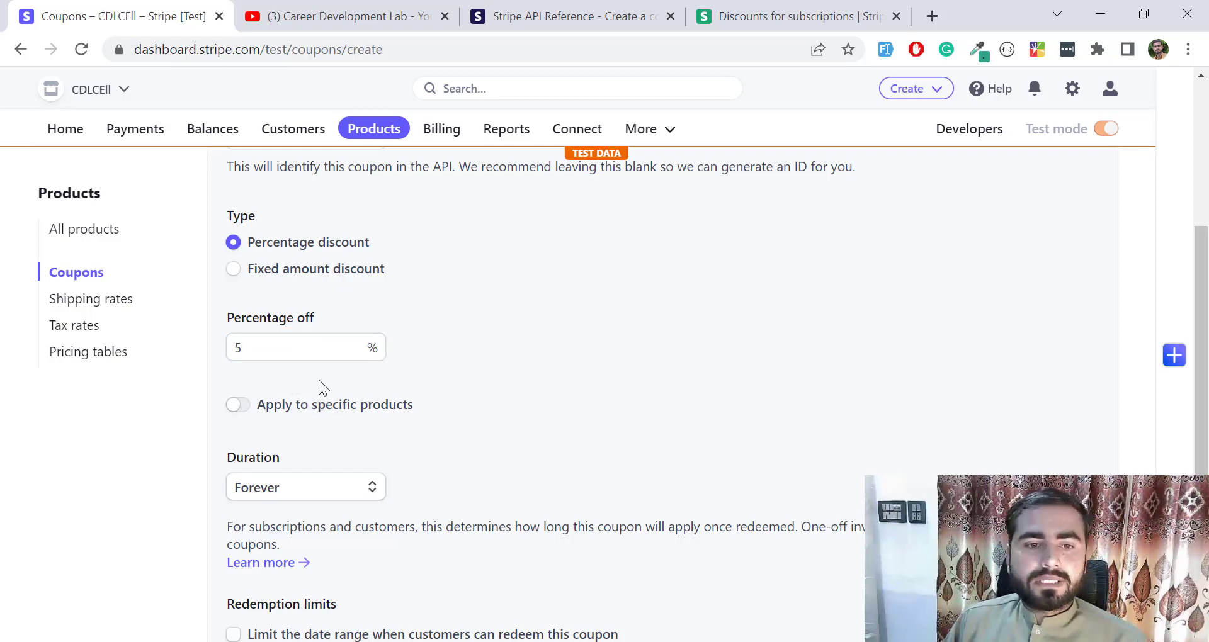
# - Try restricting the coupon to specific products
pyautogui.scroll(-1, 308, 385)
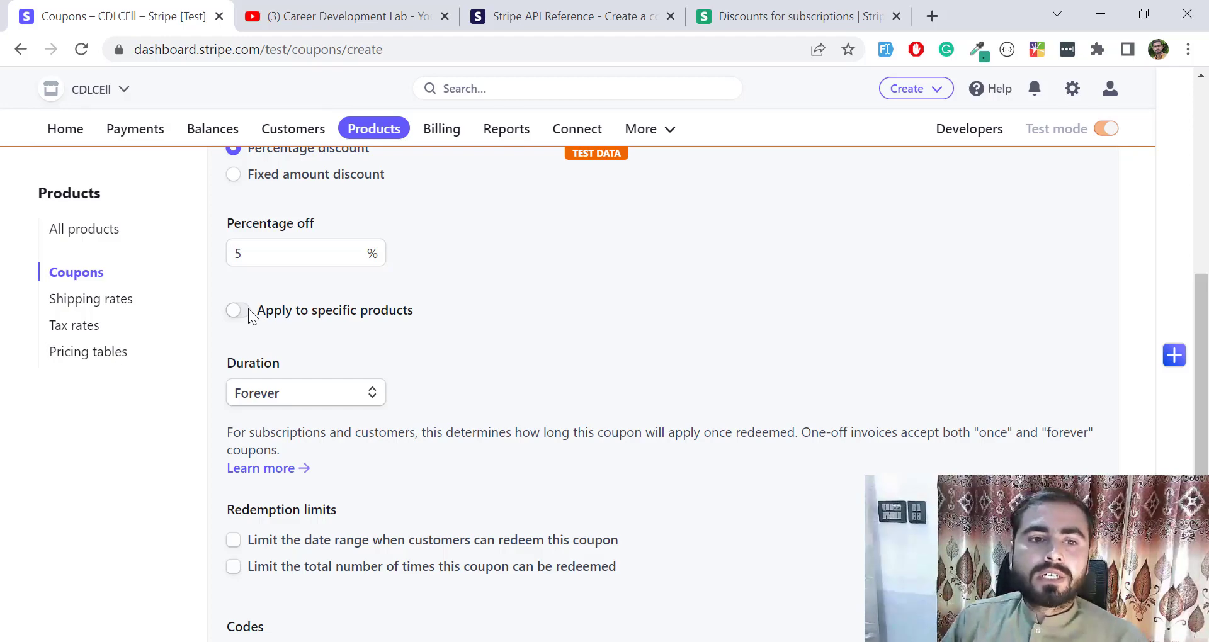
pyautogui.click(244, 313)
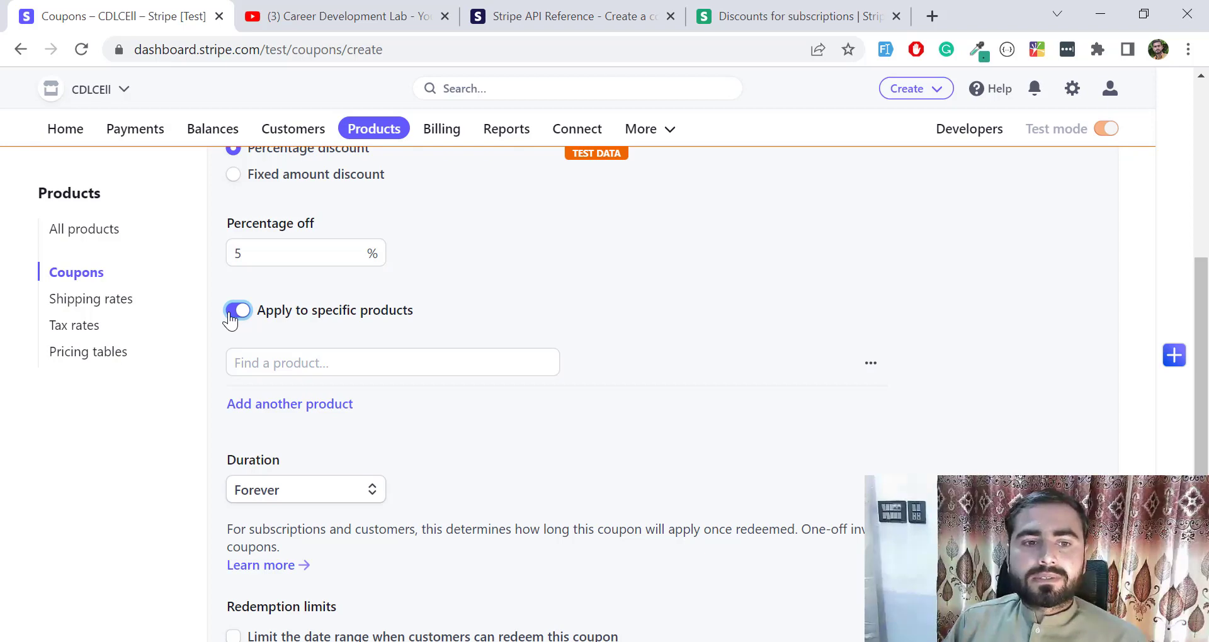
pyautogui.click(230, 315)
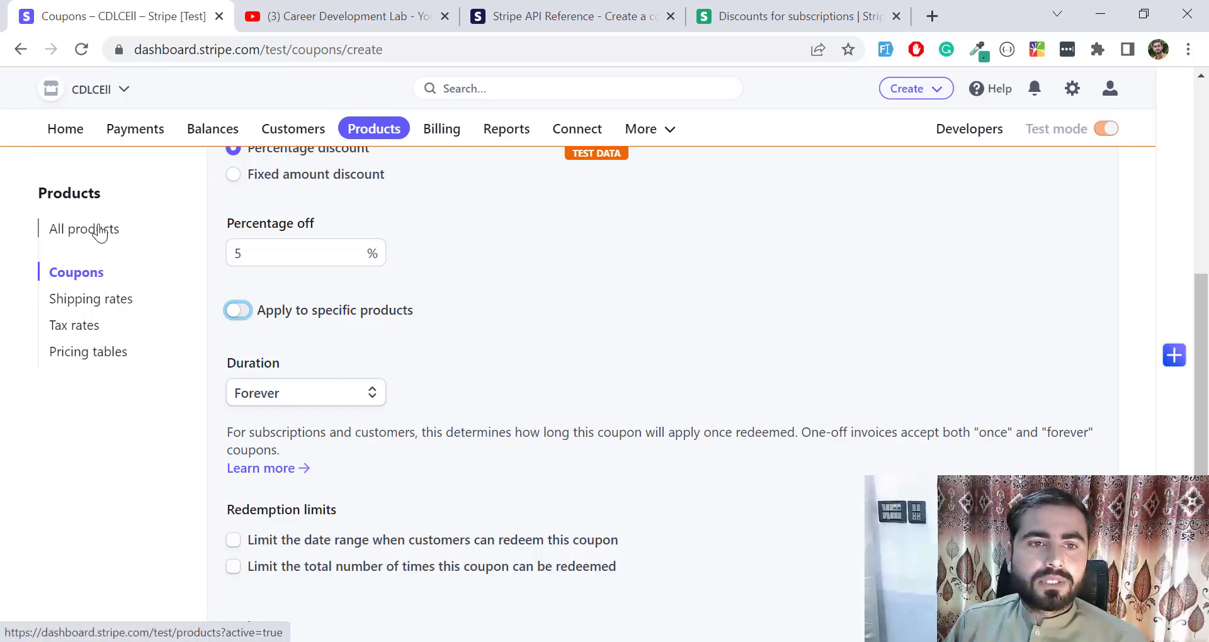
# - Open the product catalogue in a separate browser tab and start adding a new test product
pyautogui.scroll(3, 472, 217)
pyautogui.rightClick(362, 131)
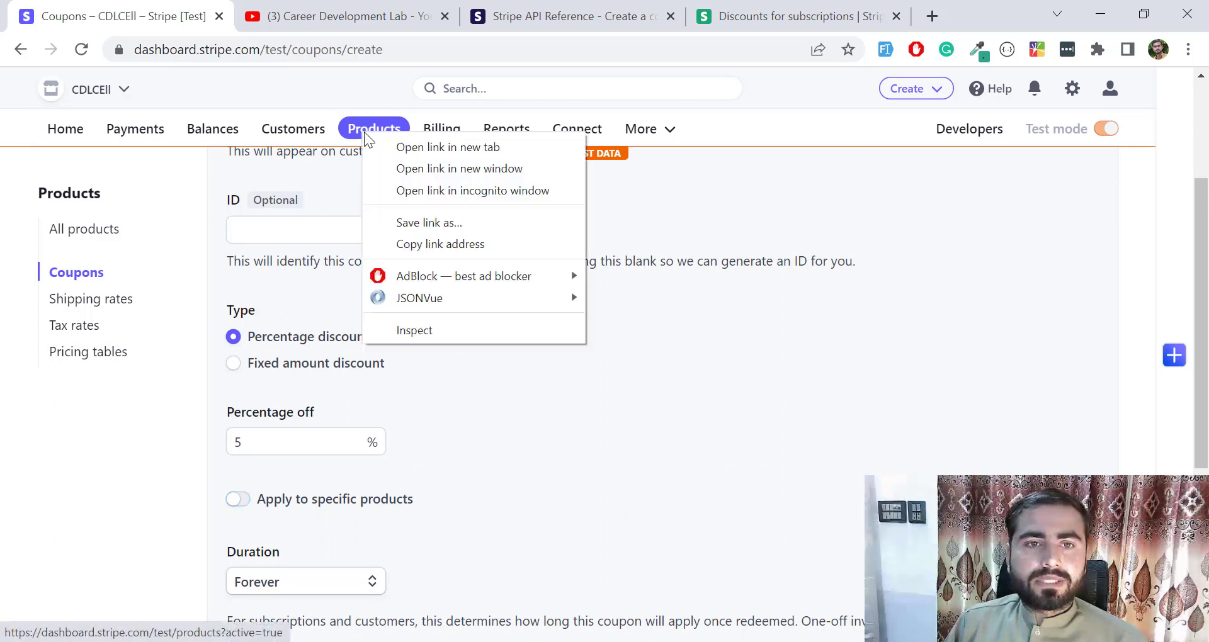
pyautogui.click(393, 148)
pyautogui.click(284, 18)
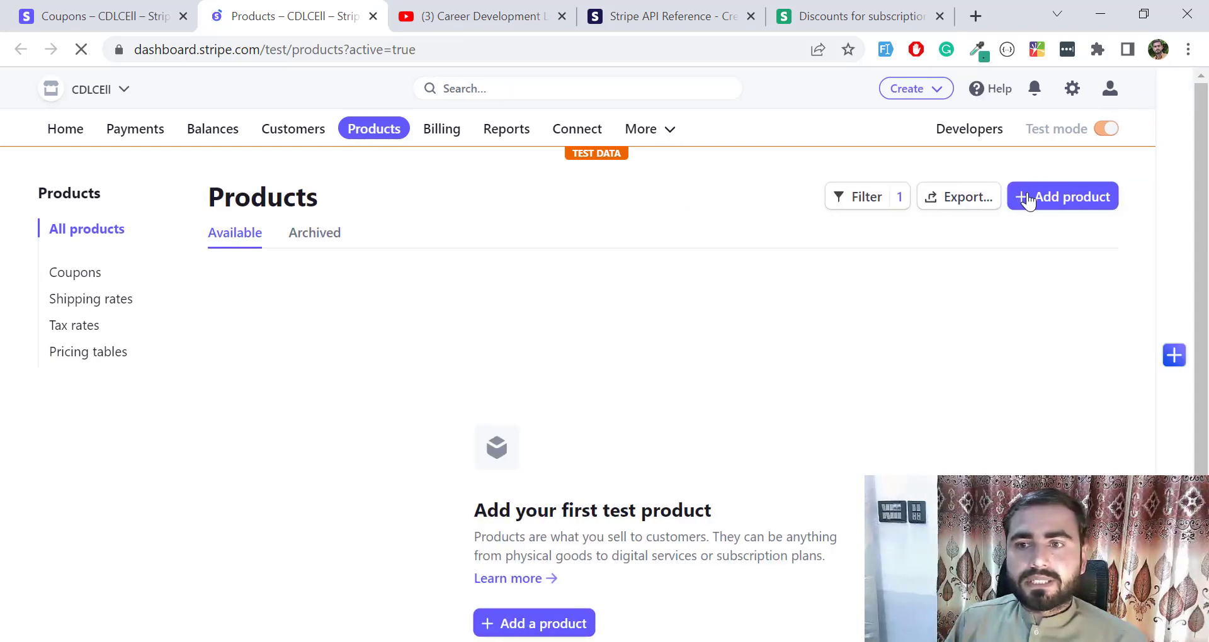
pyautogui.click(1039, 199)
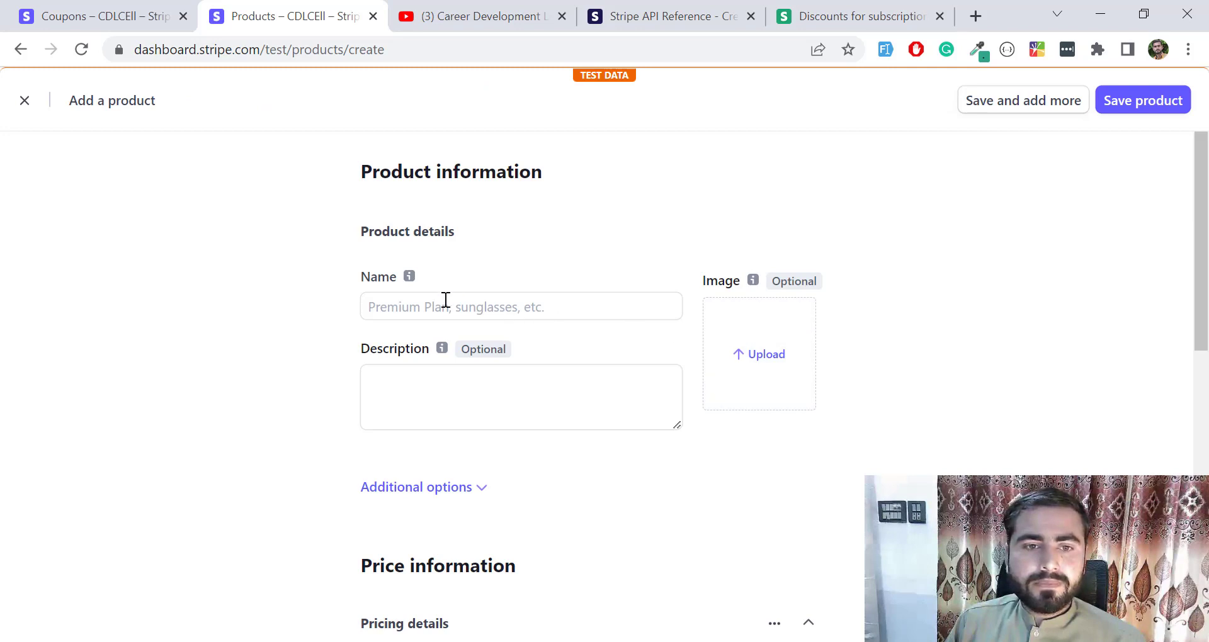
# - Name the new product "Monthly" and leave its optional description empty
pyautogui.click(430, 300)
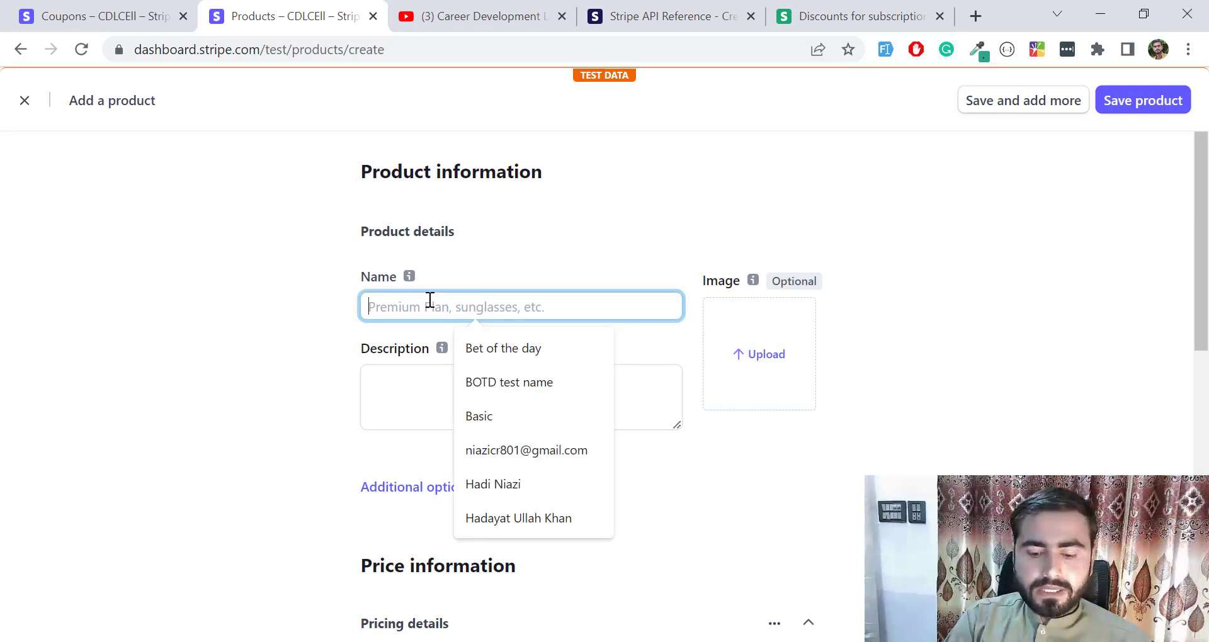
pyautogui.write('Mo')
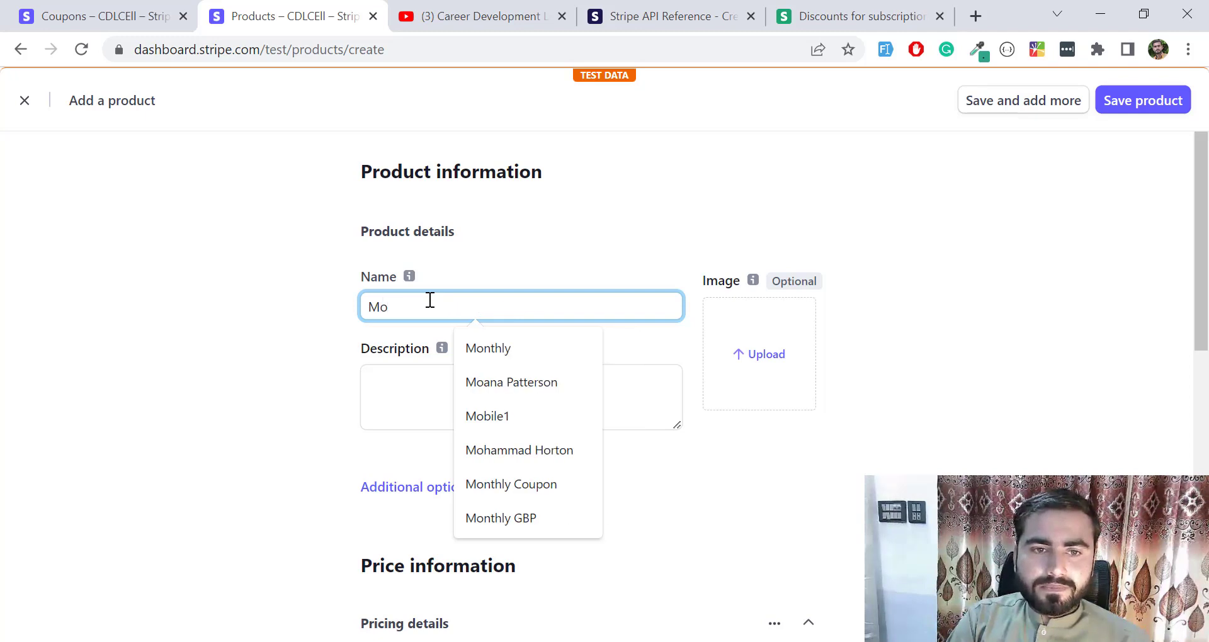
pyautogui.write('nthly')
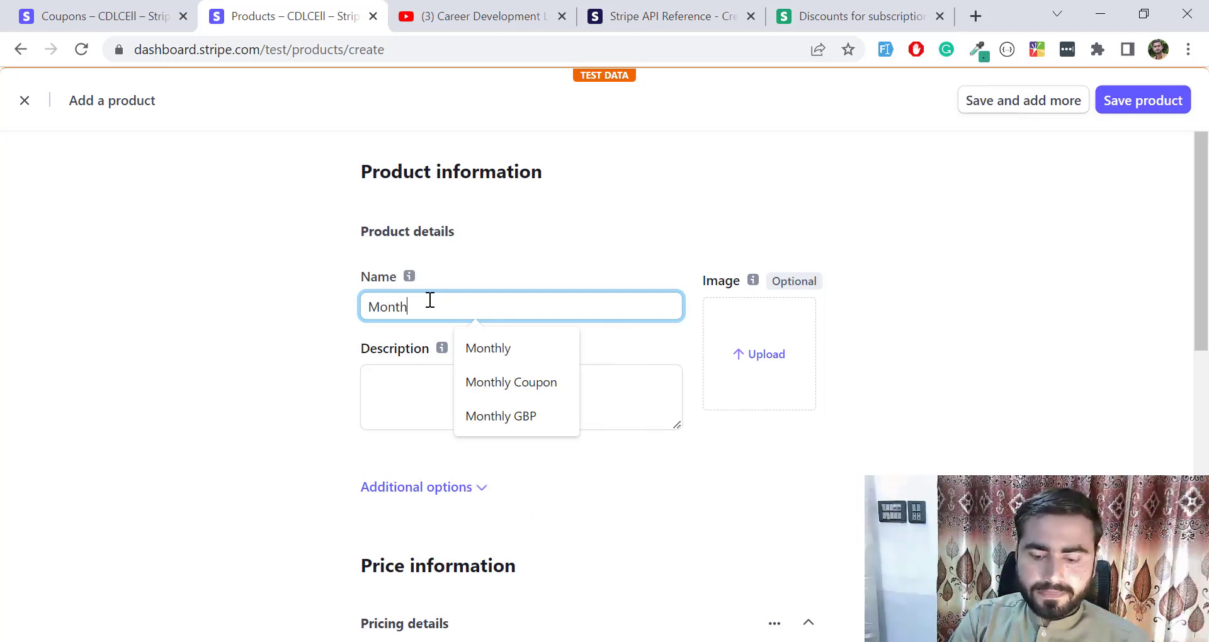
pyautogui.click(410, 391)
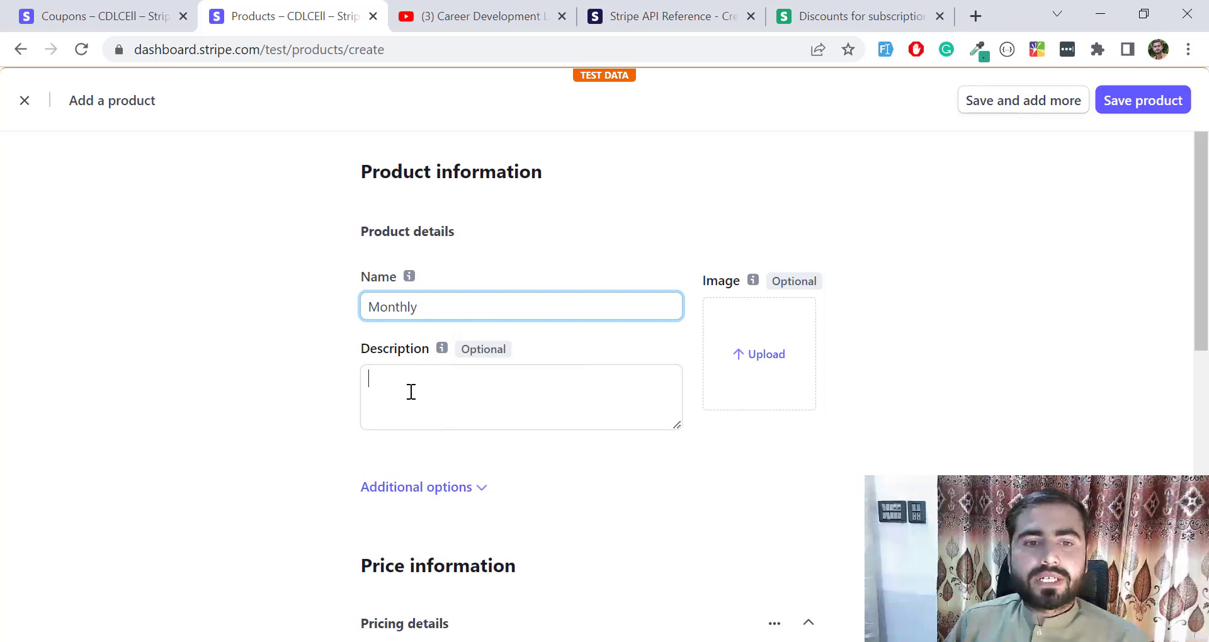
pyautogui.click(422, 304)
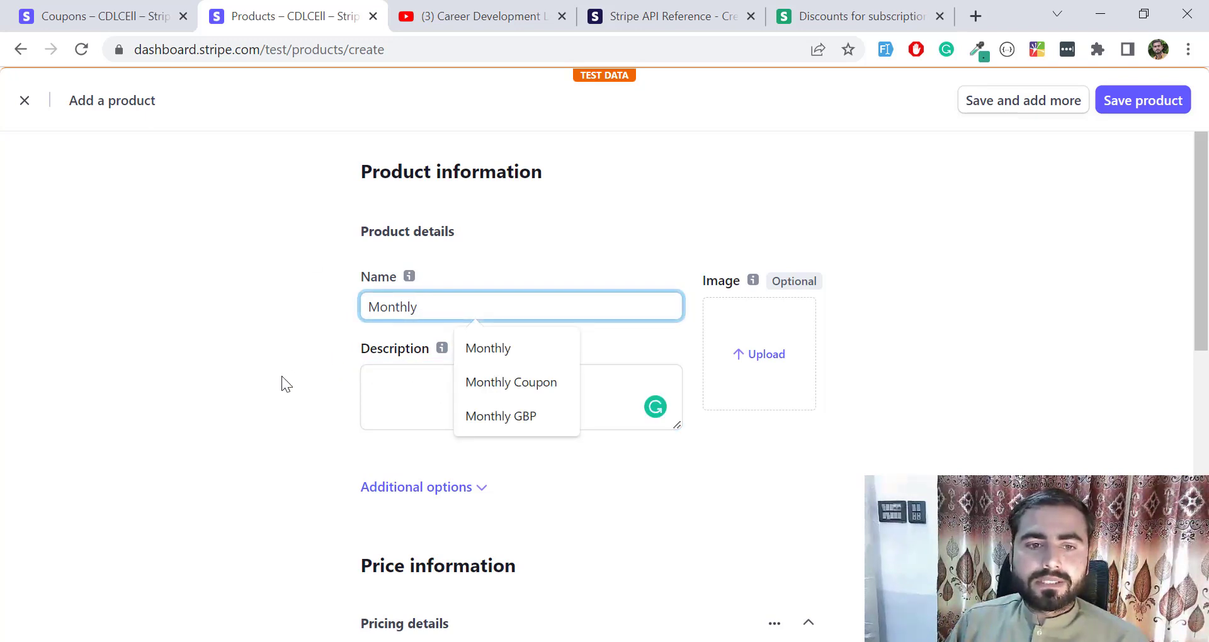
pyautogui.click(378, 383)
# - Set the product's price to 100.00, keeping USD as the currency
pyautogui.scroll(-1, 269, 365)
pyautogui.scroll(-4, 292, 354)
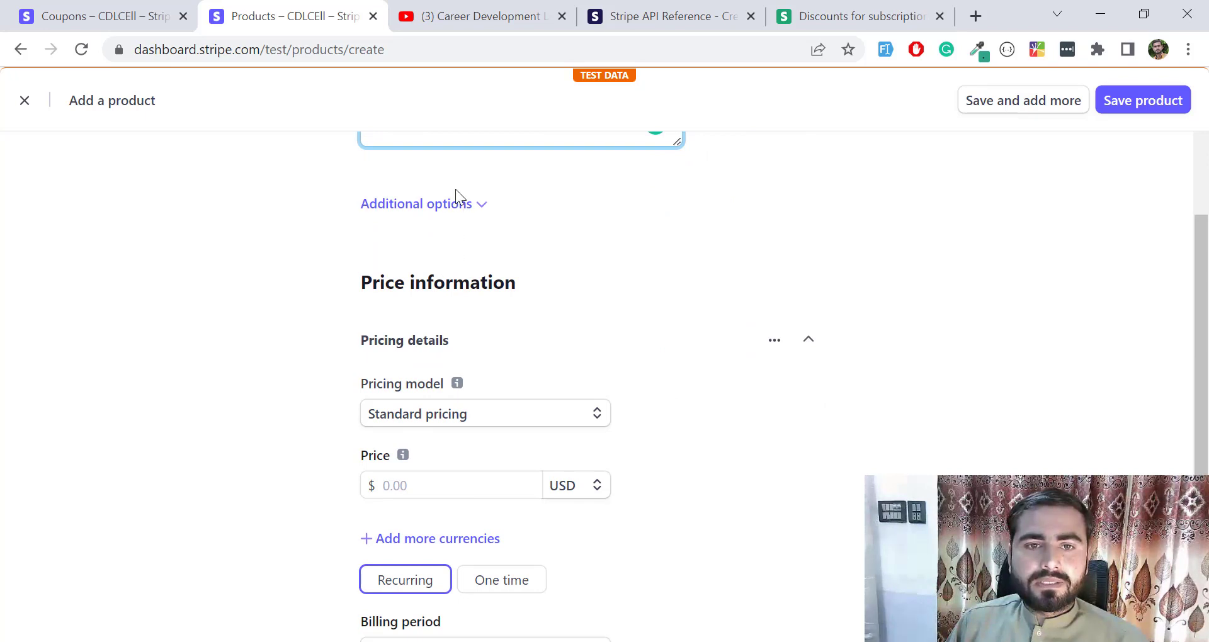
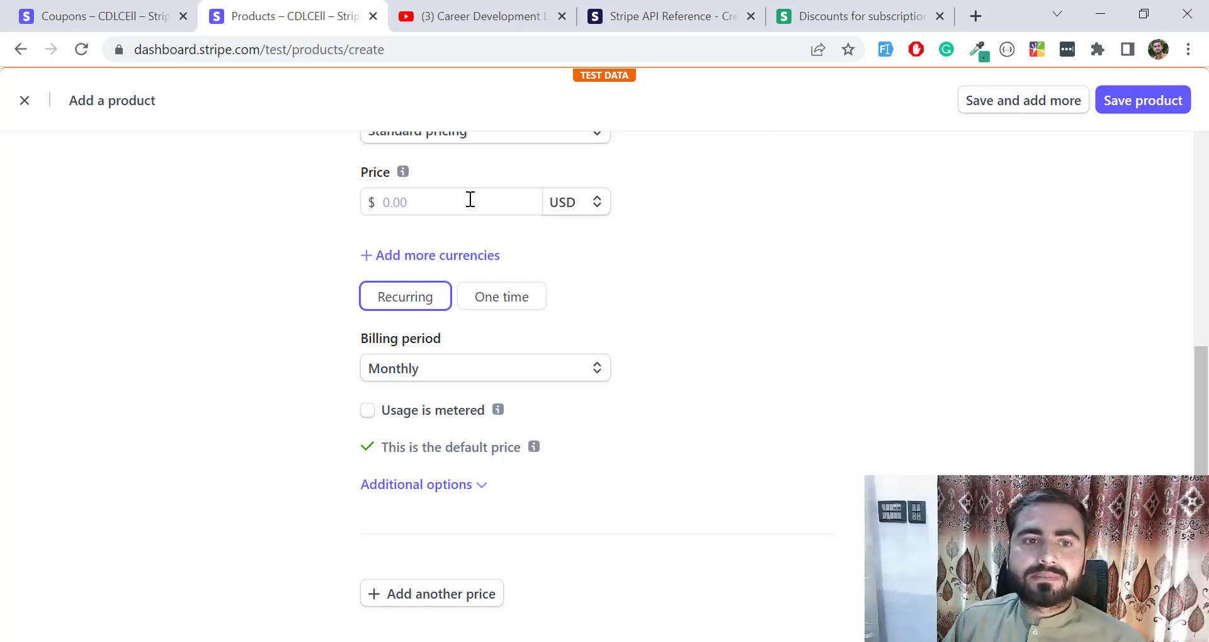
pyautogui.click(471, 199)
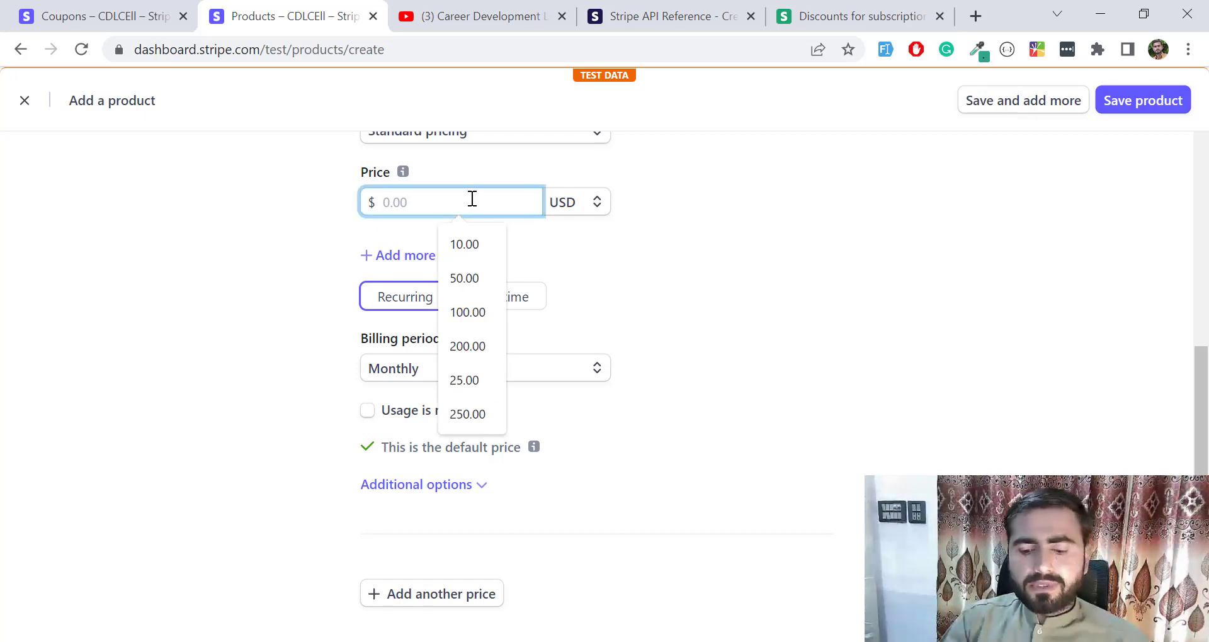
pyautogui.write('50')
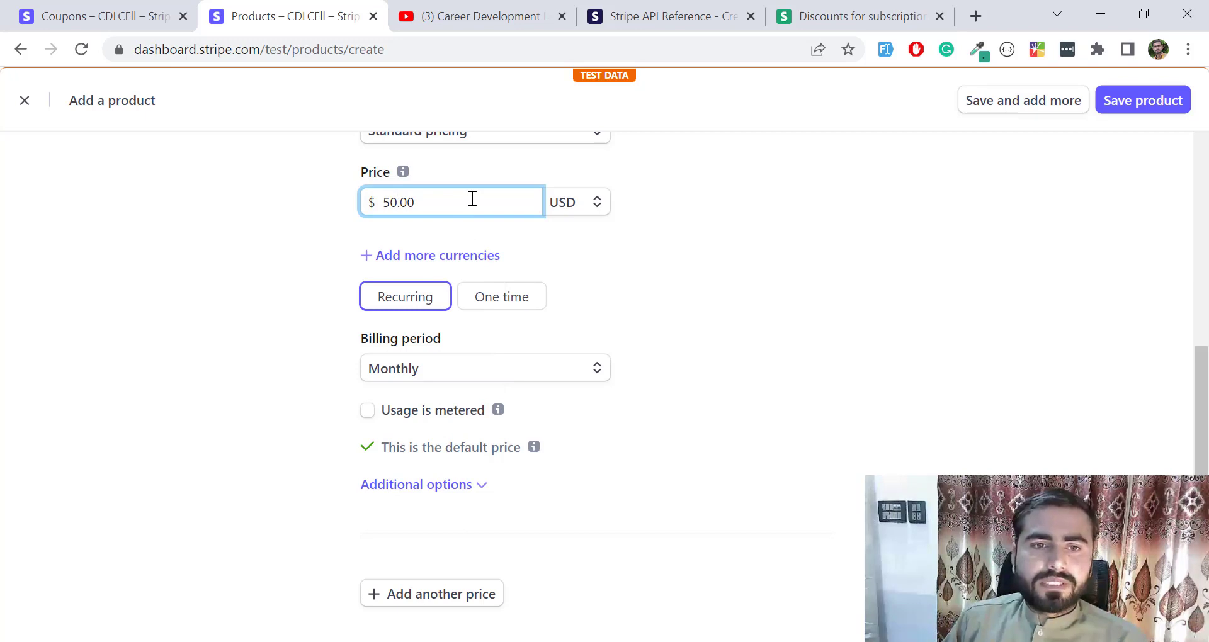
pyautogui.press('BackSpace')
pyautogui.press('BackSpace')
pyautogui.write('100')
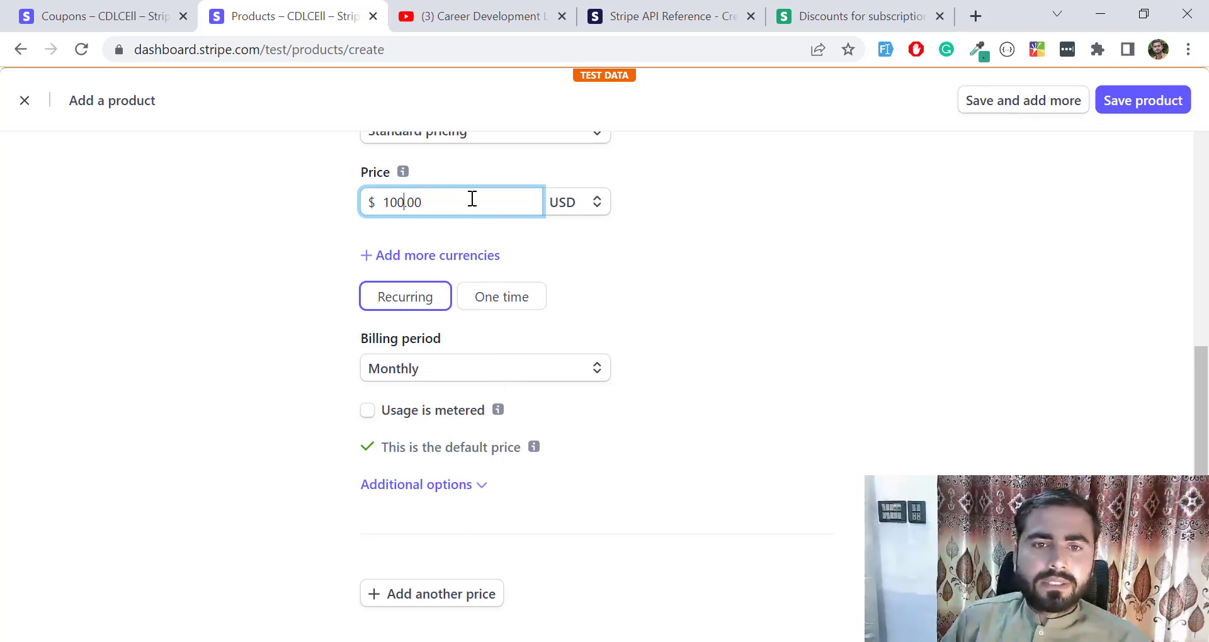
pyautogui.click(559, 207)
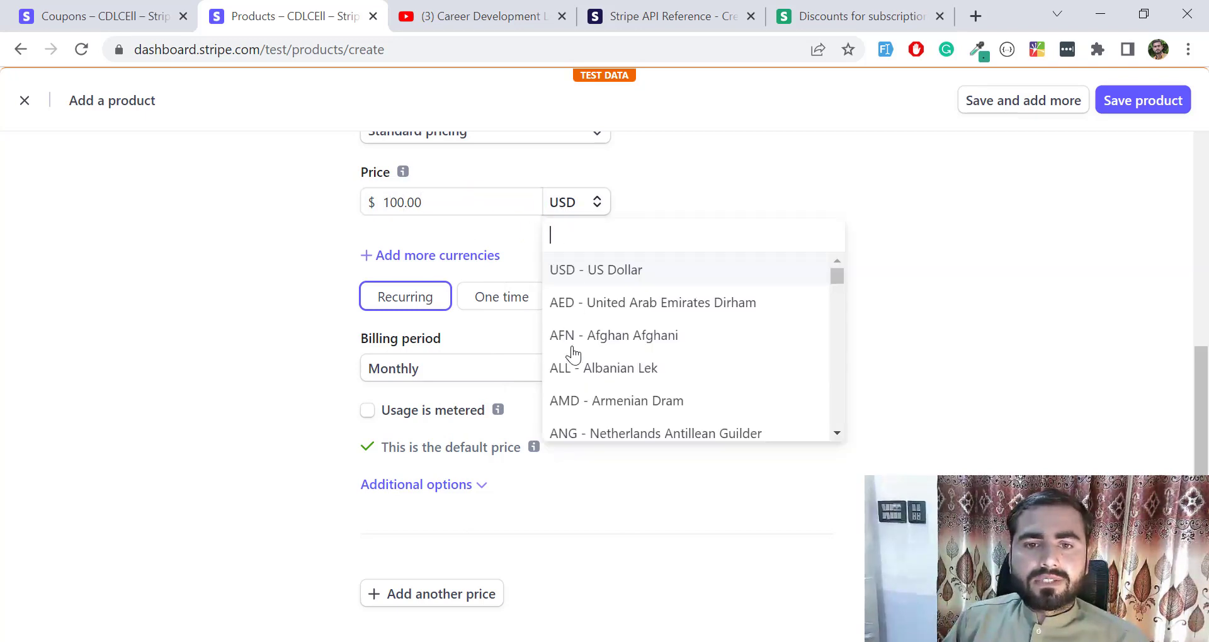
pyautogui.scroll(-3, 640, 312)
pyautogui.scroll(3, 637, 326)
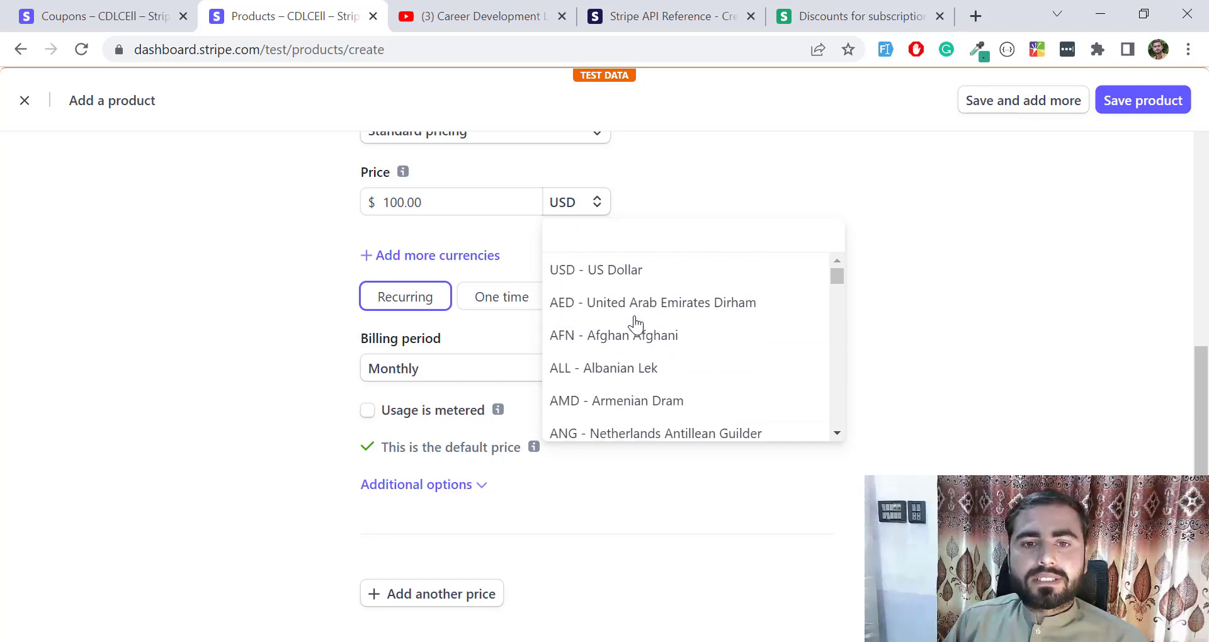
pyautogui.click(704, 196)
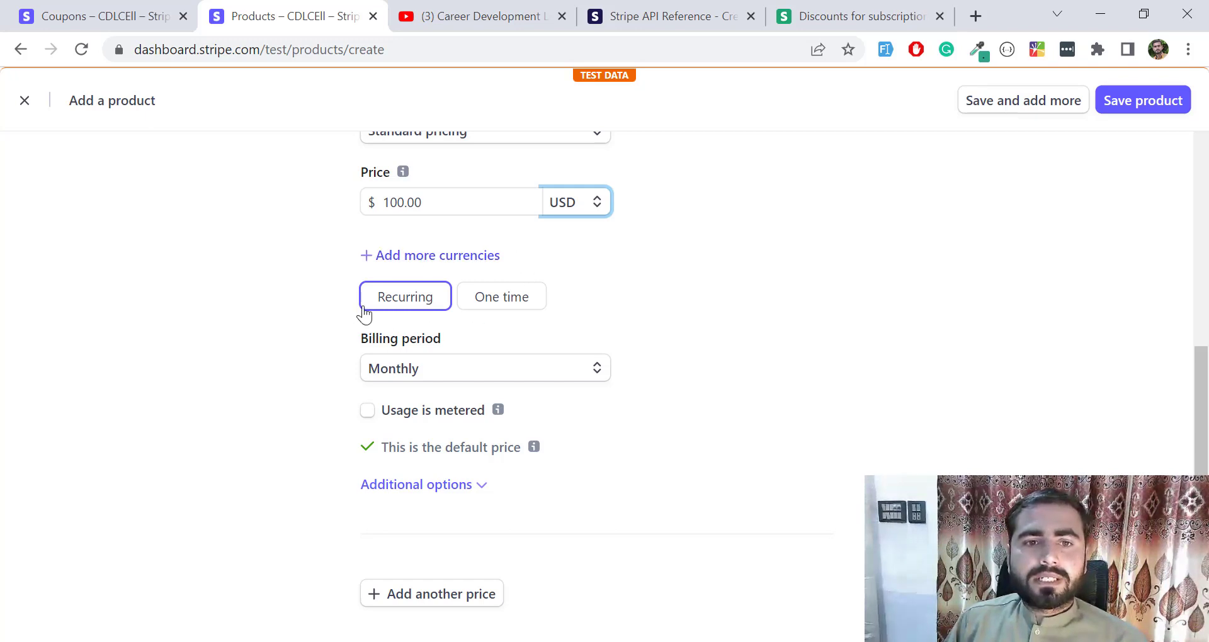
# - Make the price a one time charge, check the product details and save the product
pyautogui.click(507, 306)
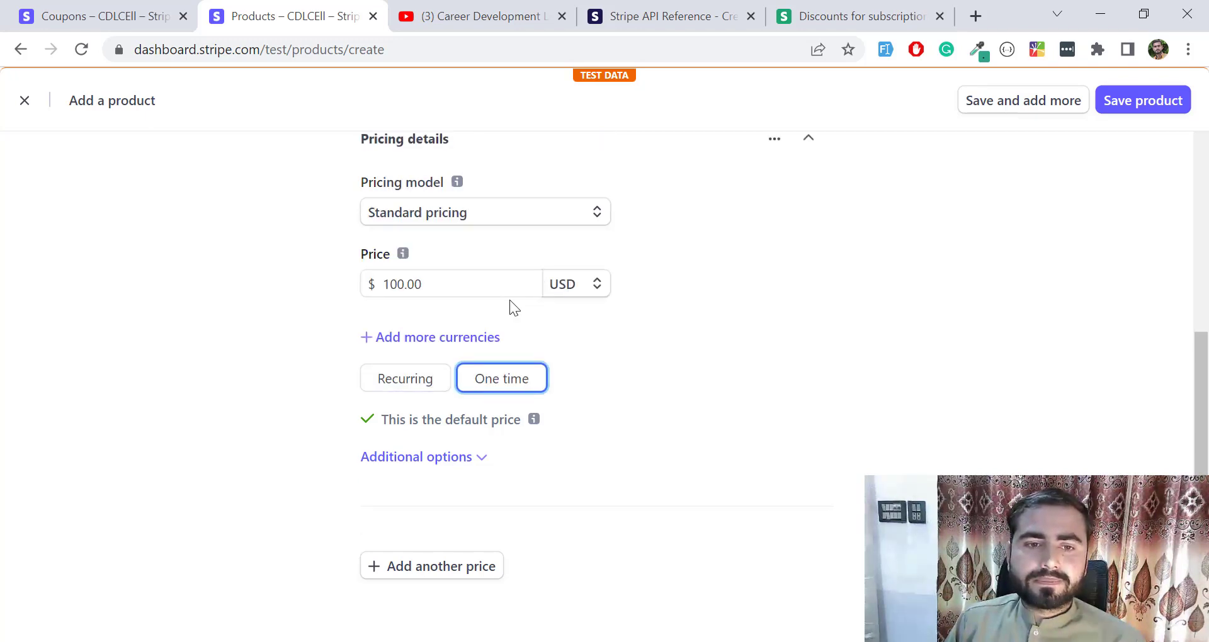
pyautogui.click(419, 381)
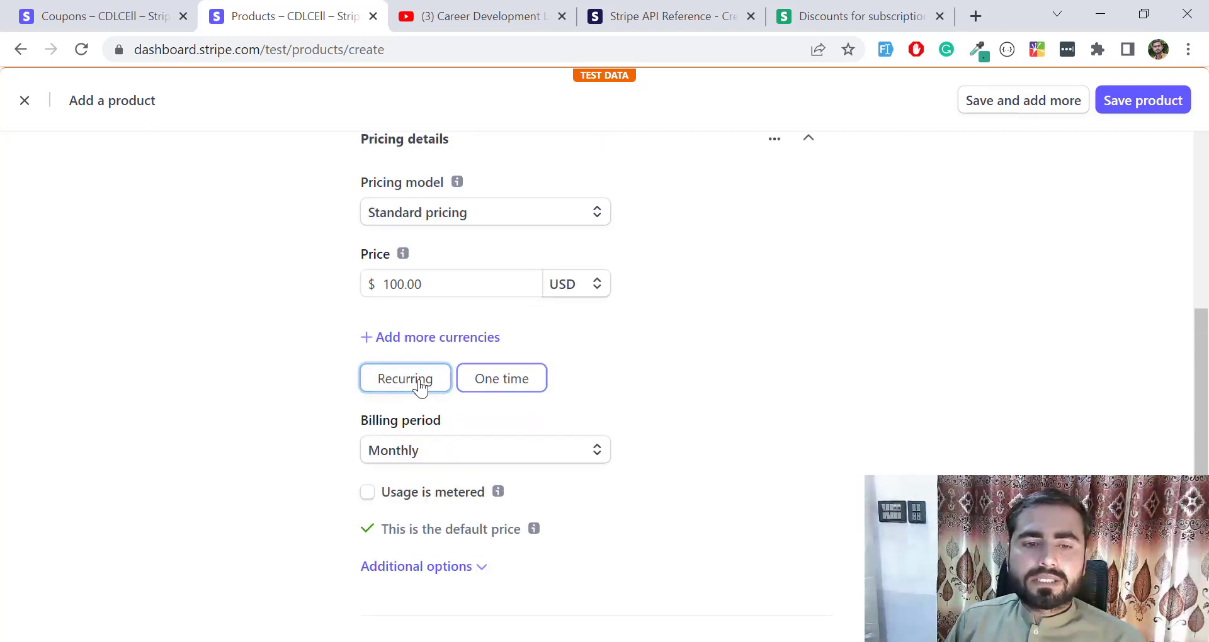
pyautogui.click(476, 384)
pyautogui.scroll(6, 592, 352)
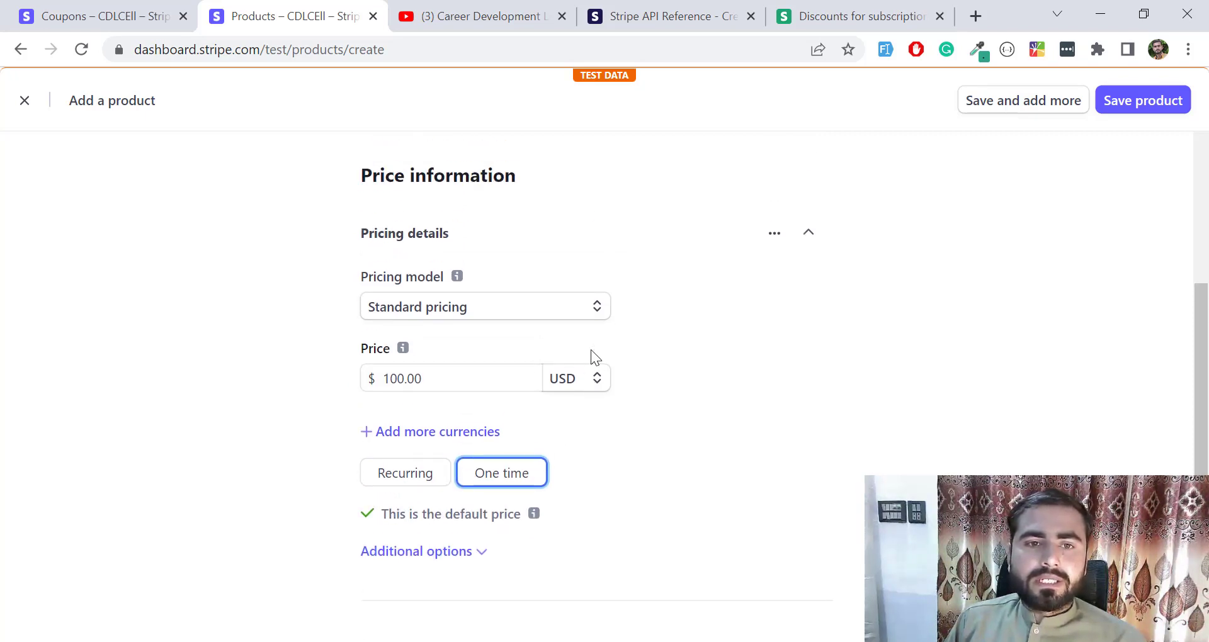
pyautogui.scroll(2, 595, 358)
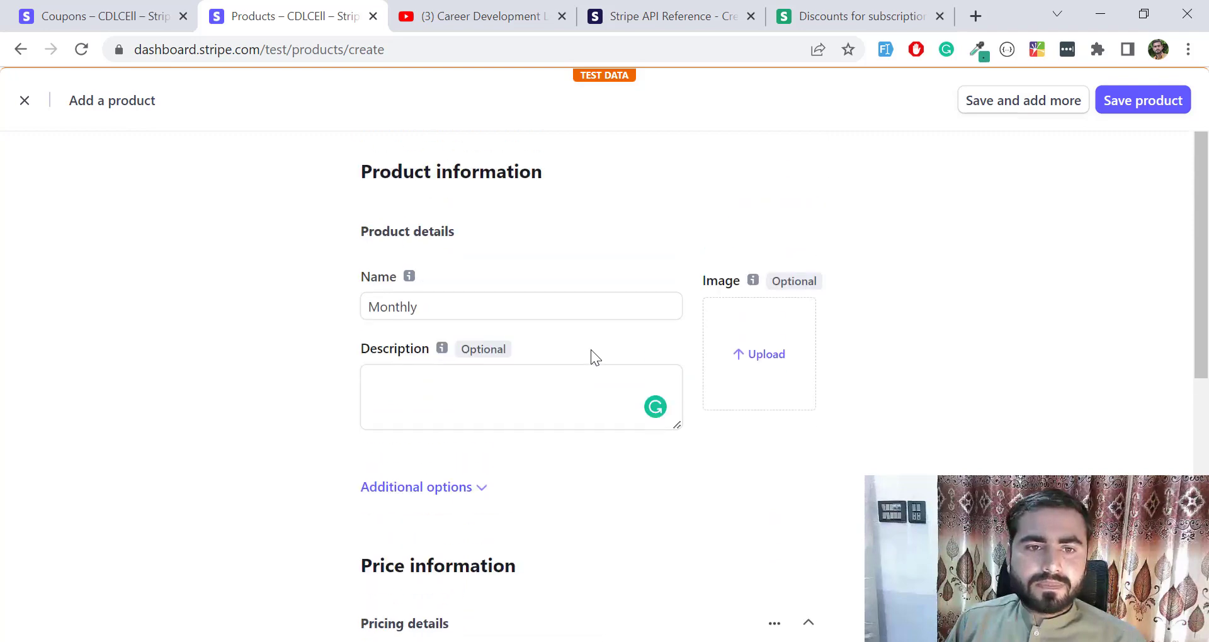
pyautogui.scroll(-8, 595, 358)
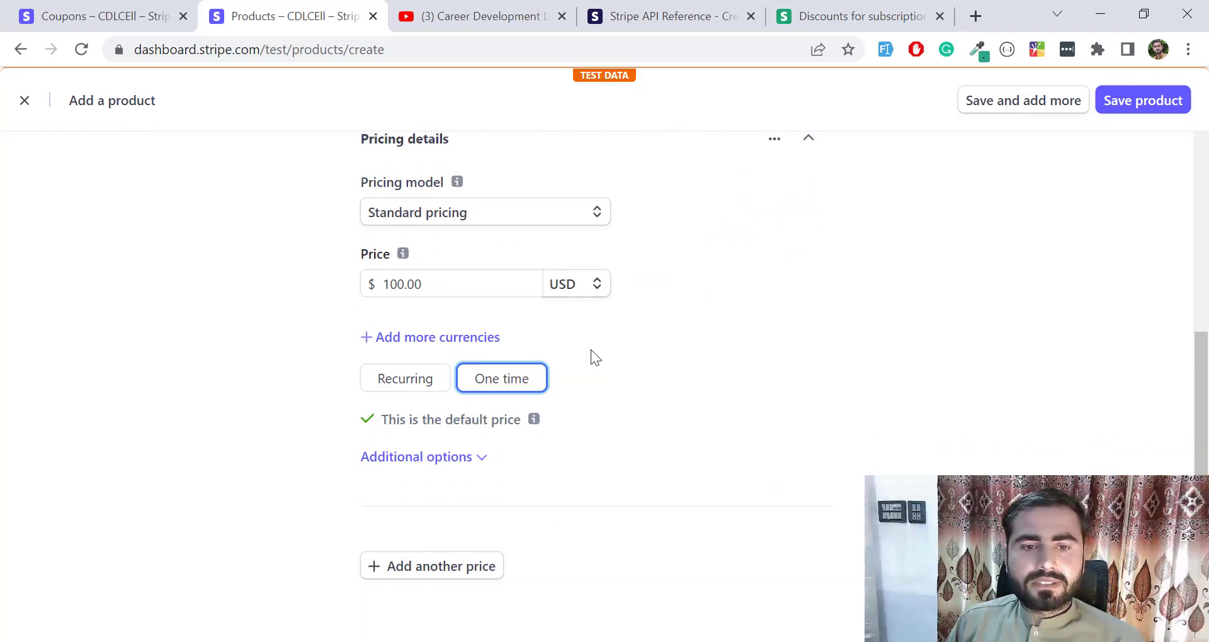
pyautogui.scroll(4, 591, 349)
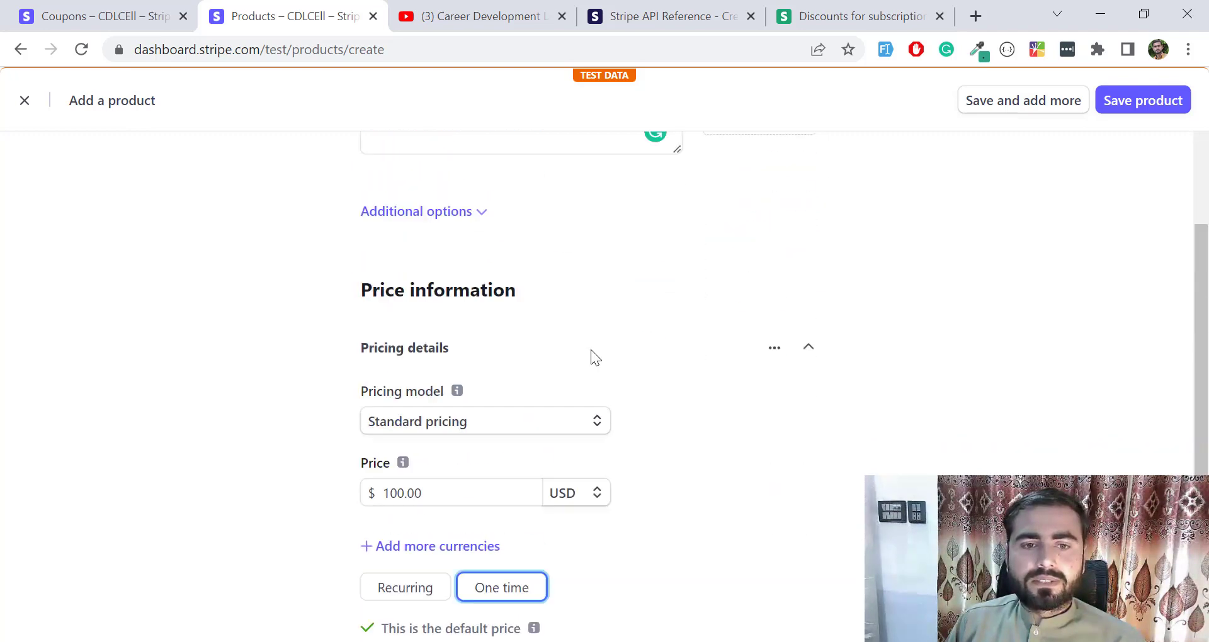
pyautogui.click(1164, 102)
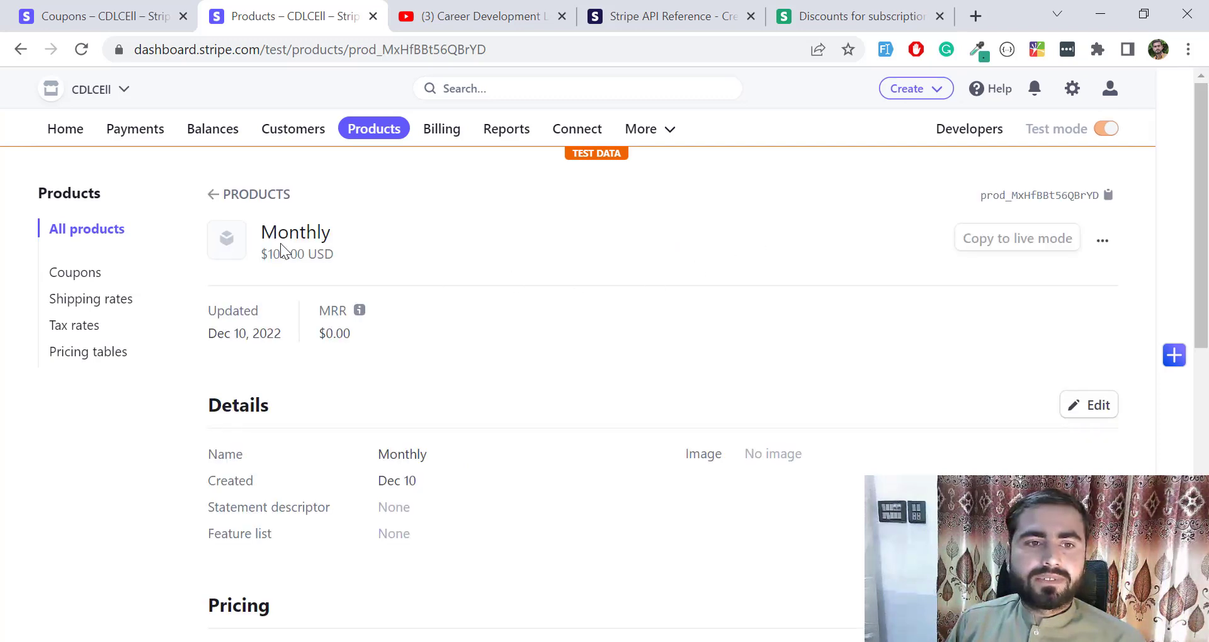
# - Return to the coupon form and restrict the coupon to the "Monthly" product
pyautogui.click(232, 196)
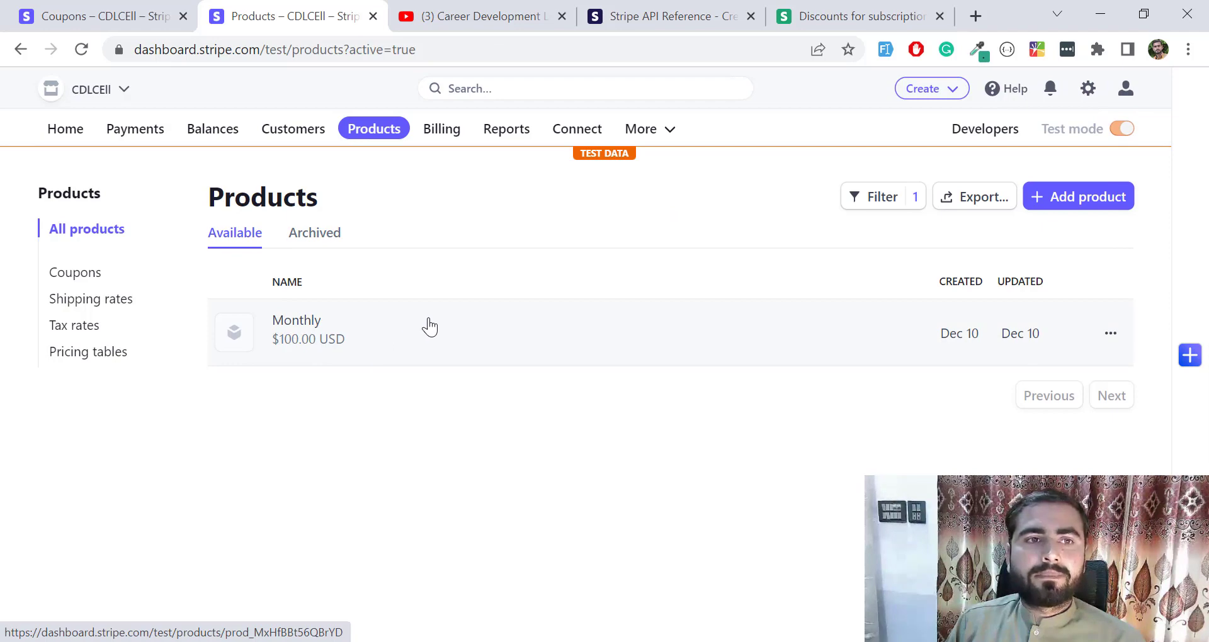
pyautogui.click(95, 16)
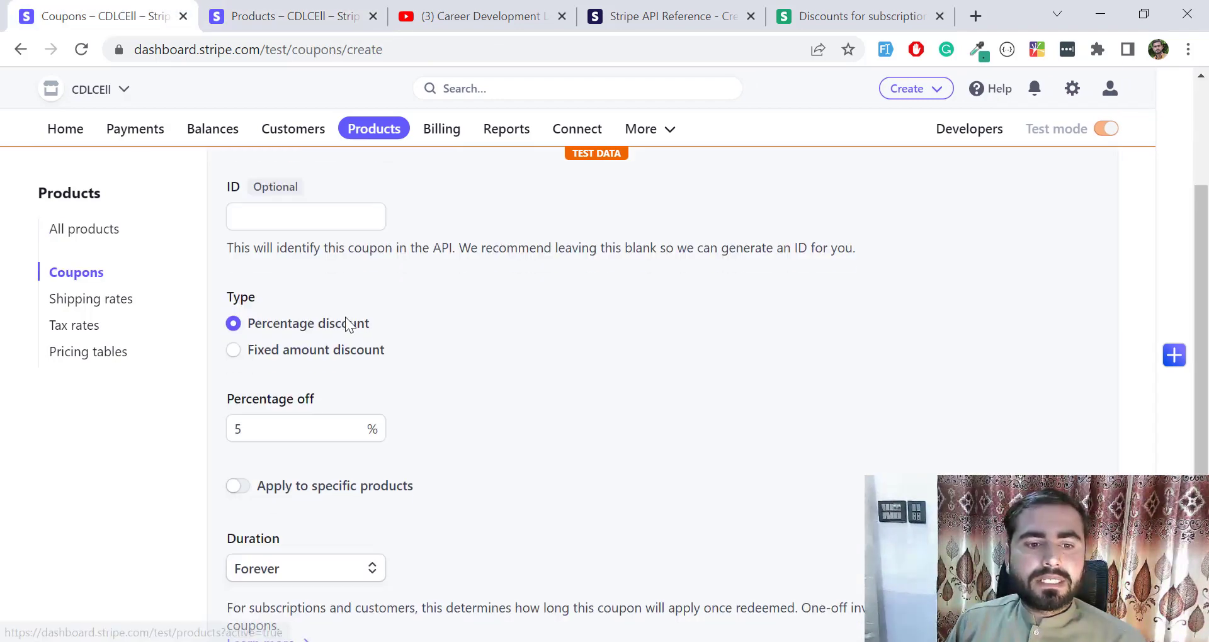
pyautogui.scroll(-5, 351, 324)
pyautogui.scroll(1, 351, 296)
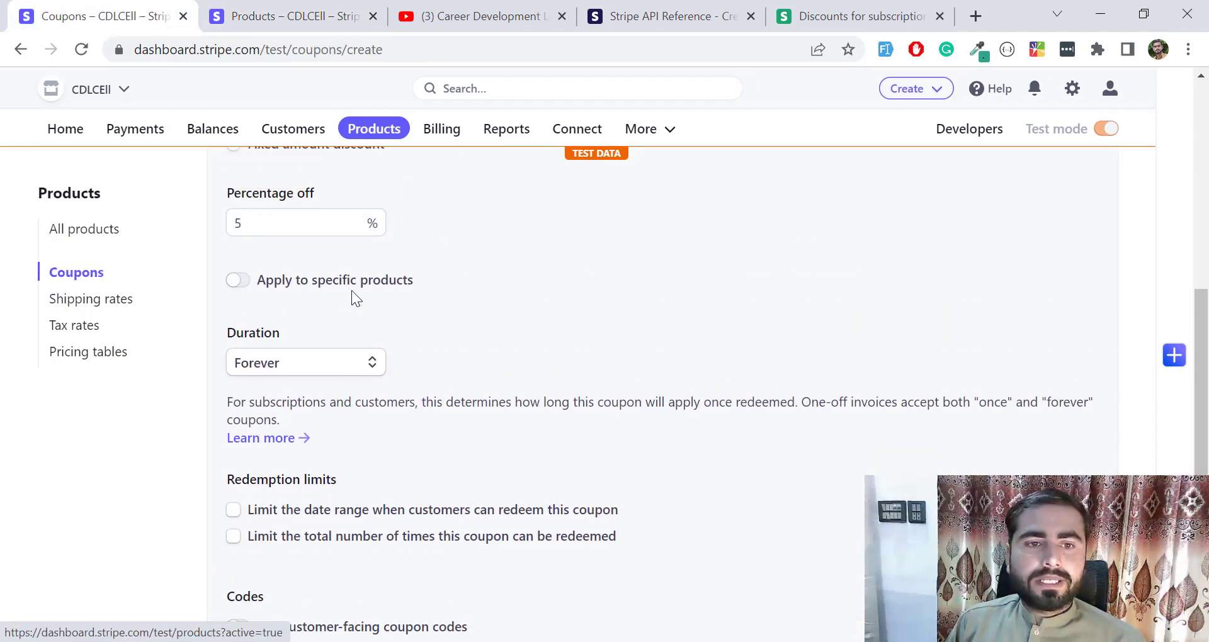
pyautogui.click(246, 285)
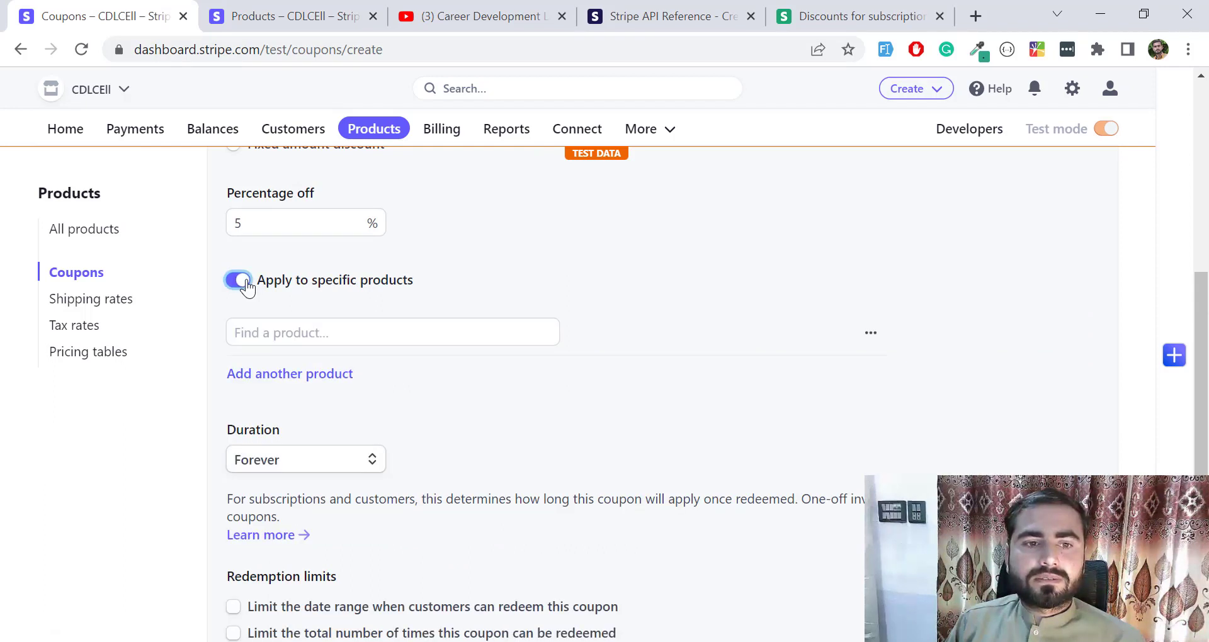
pyautogui.click(312, 332)
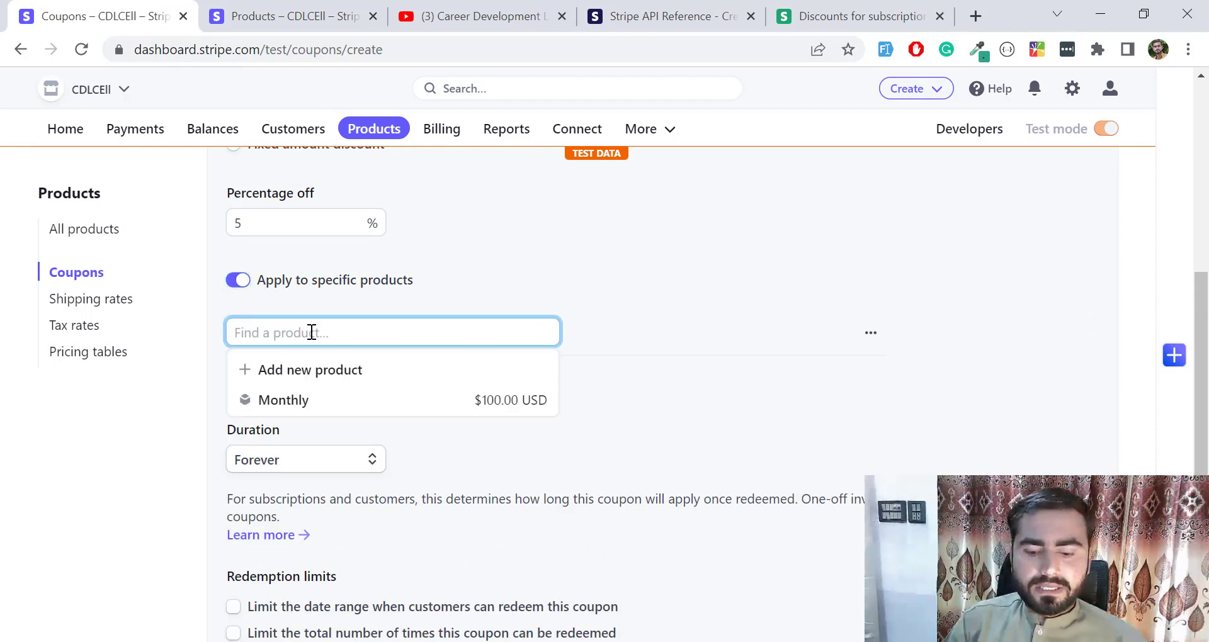
pyautogui.write('M')
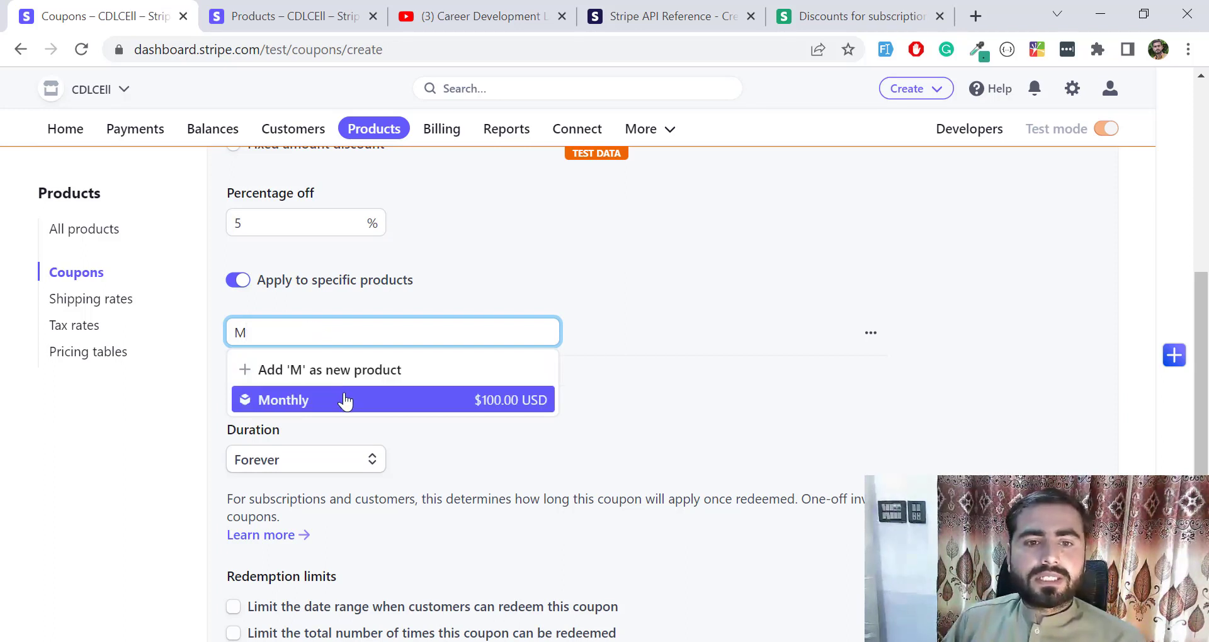
pyautogui.click(345, 401)
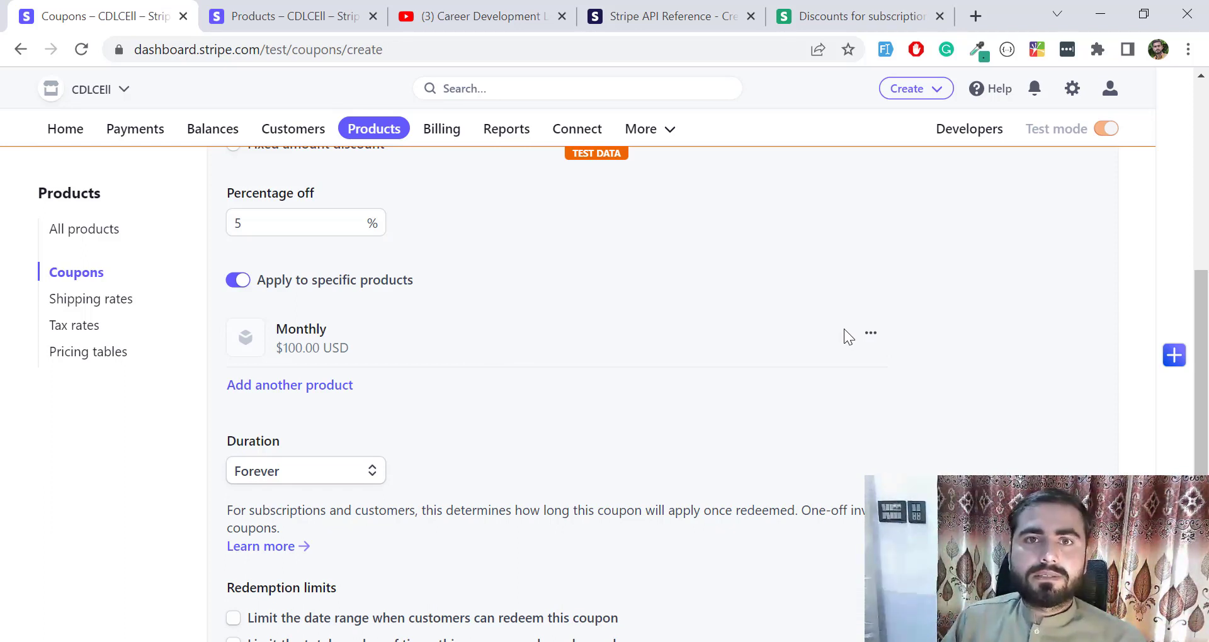
# - Remove the "Monthly" product from the coupon and look through the duration options, keeping Forever
pyautogui.click(870, 333)
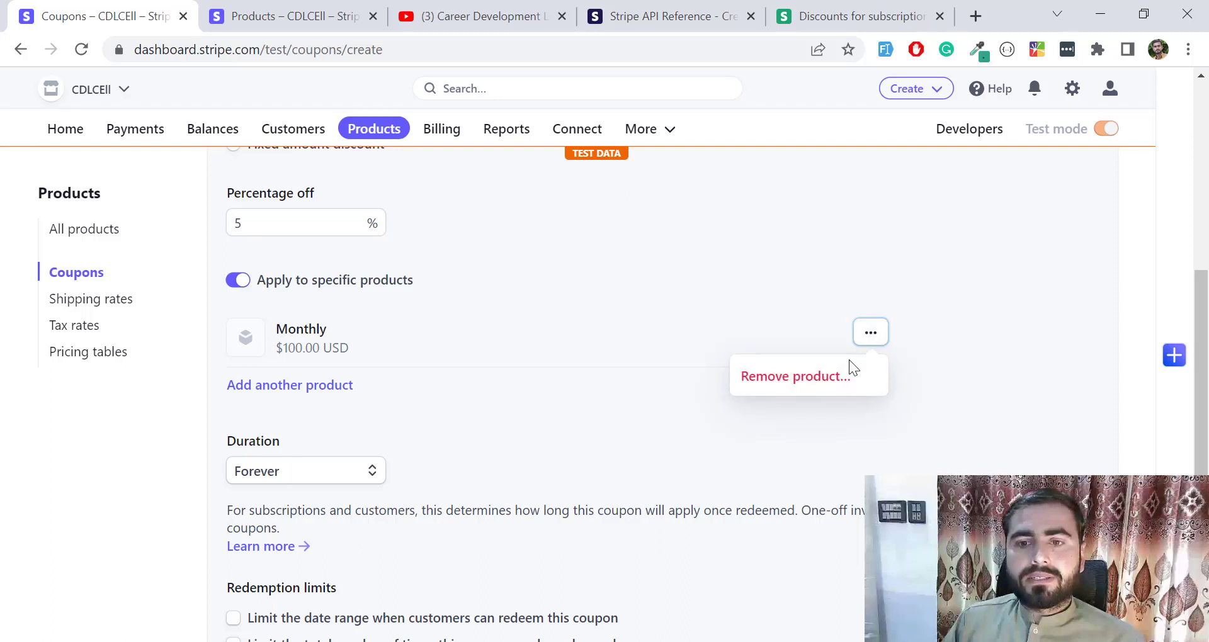
pyautogui.click(797, 378)
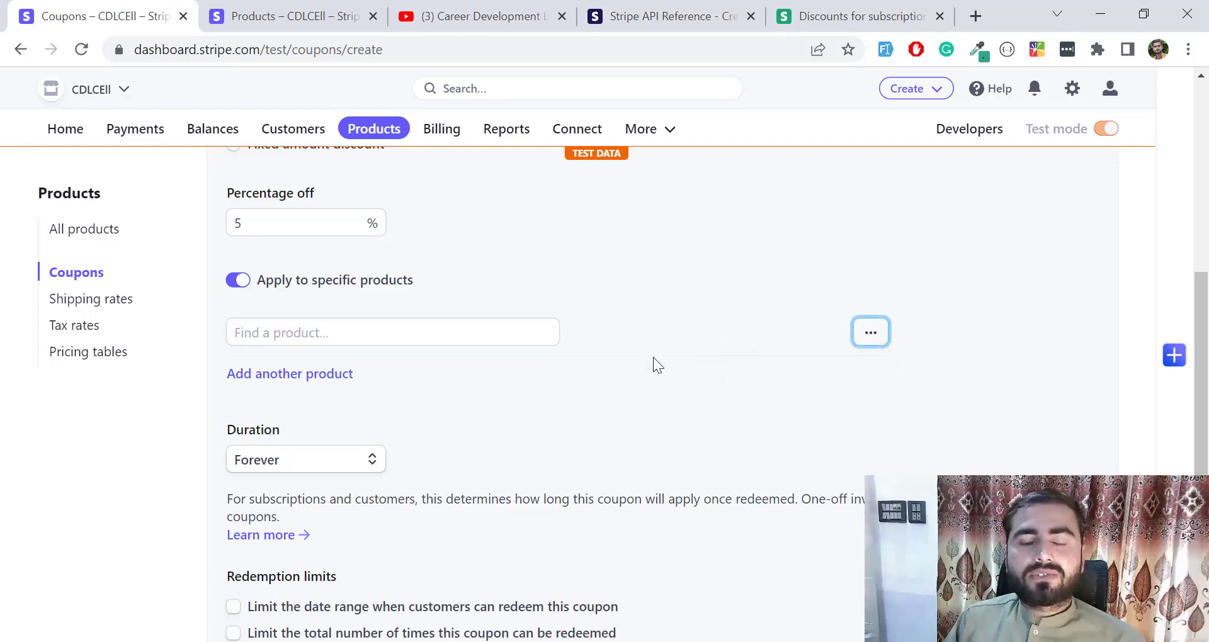
pyautogui.scroll(-1, 440, 359)
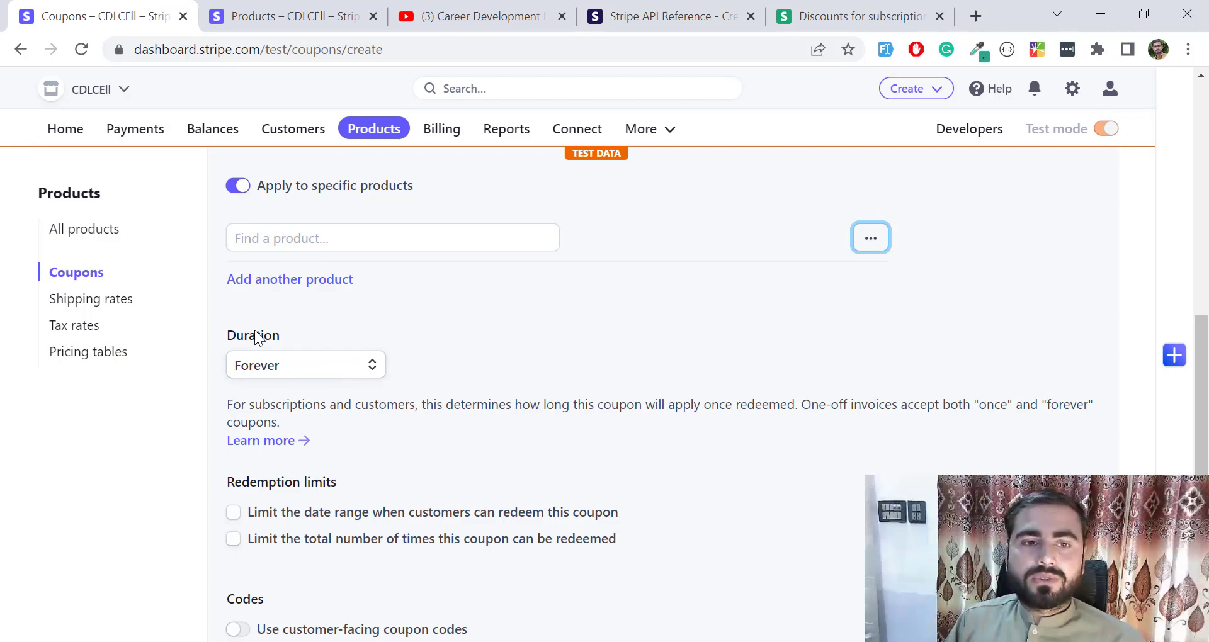
pyautogui.click(323, 365)
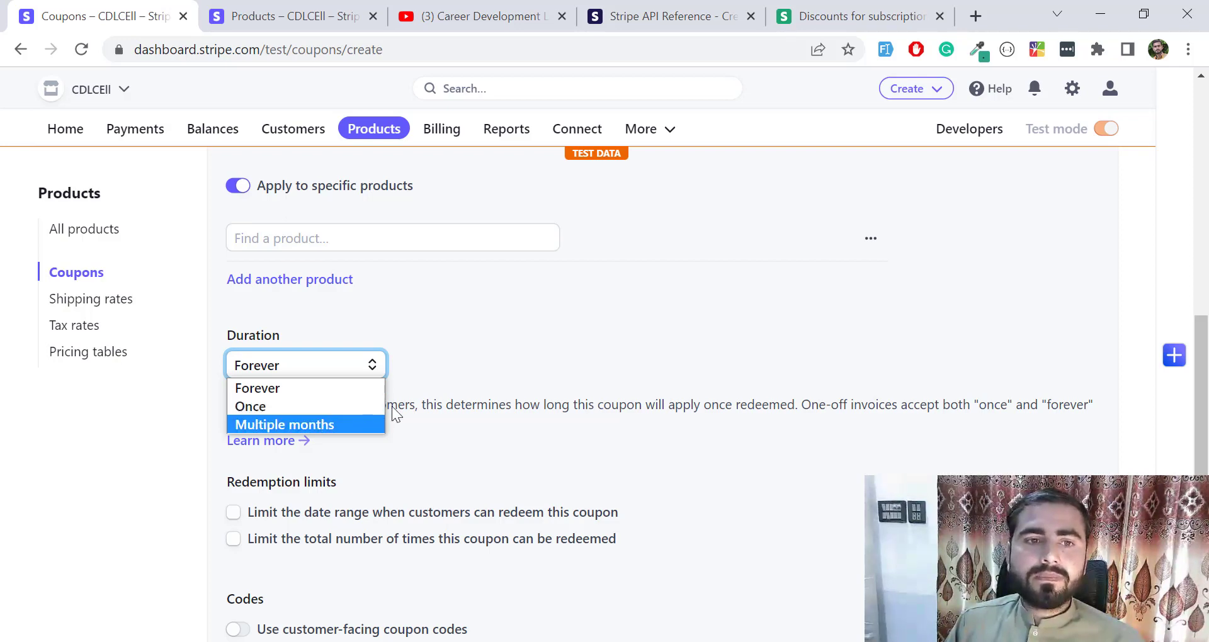
pyautogui.click(492, 349)
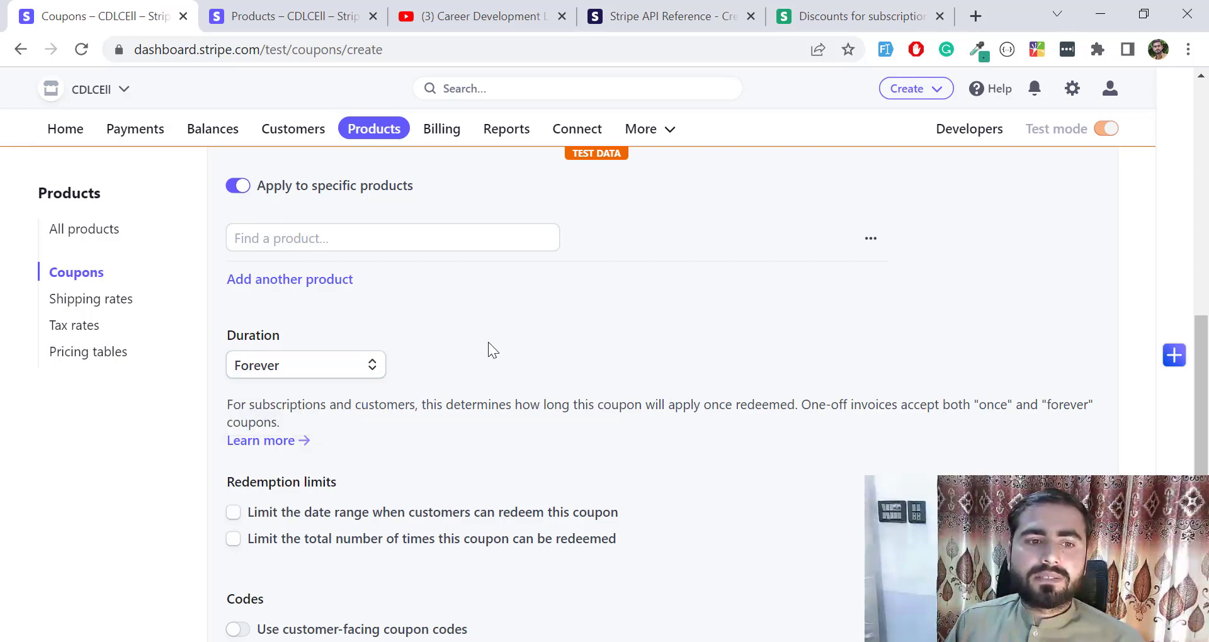
pyautogui.click(332, 368)
pyautogui.click(430, 329)
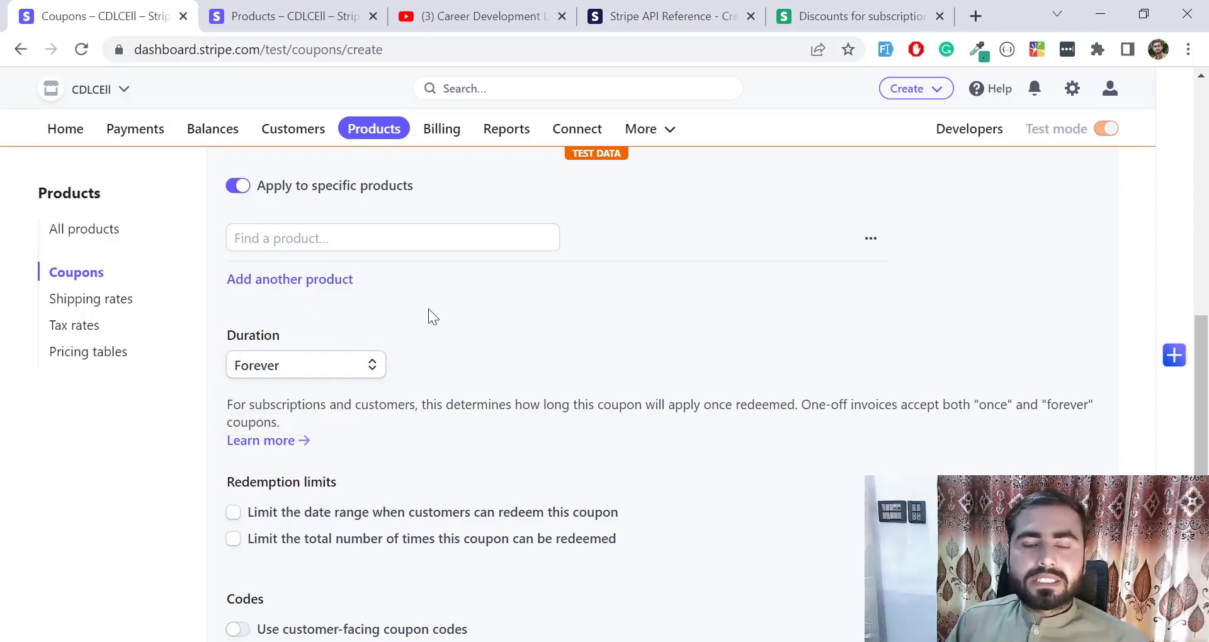
pyautogui.scroll(-2, 432, 317)
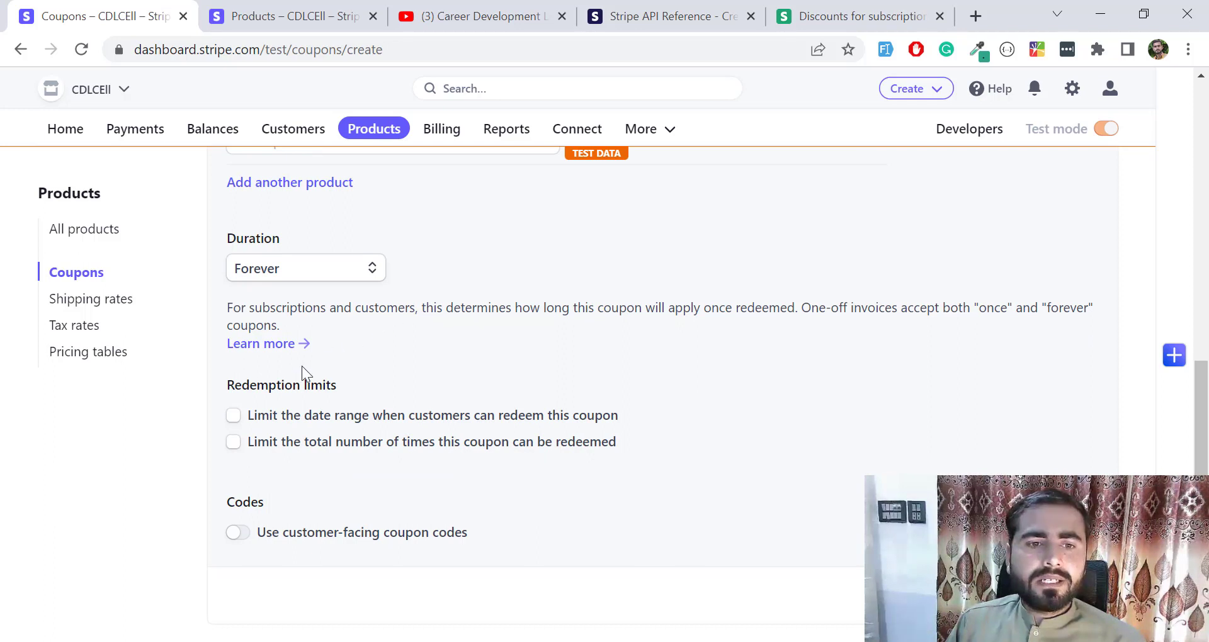
pyautogui.moveTo(252, 389); pyautogui.dragTo(378, 396)
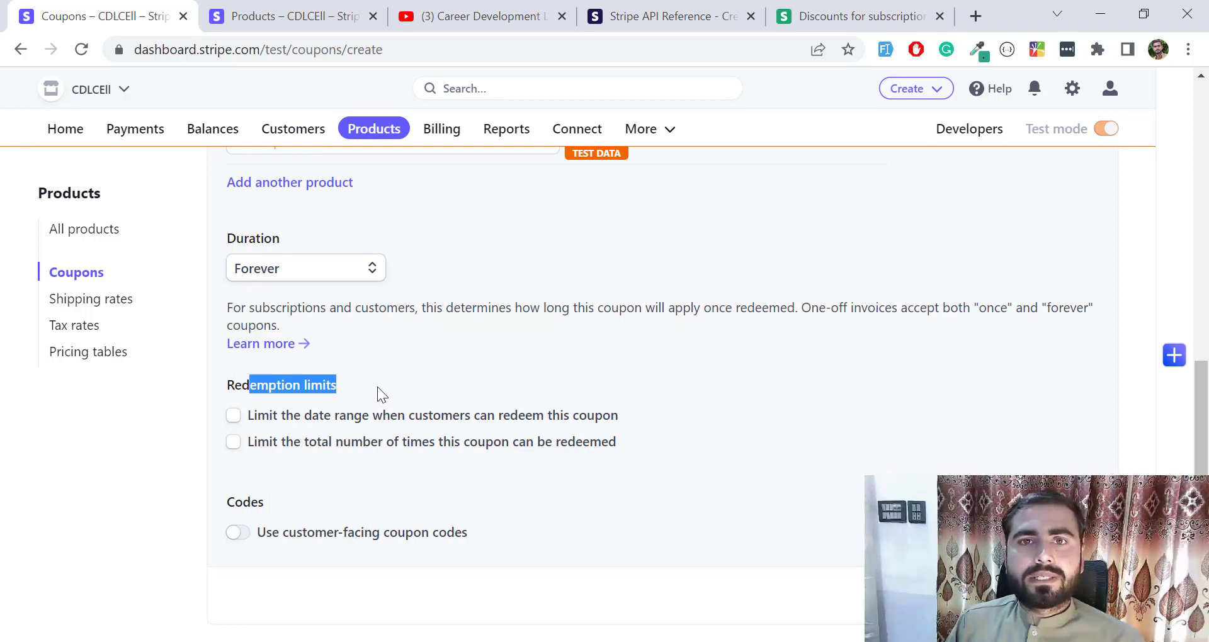
pyautogui.click(379, 395)
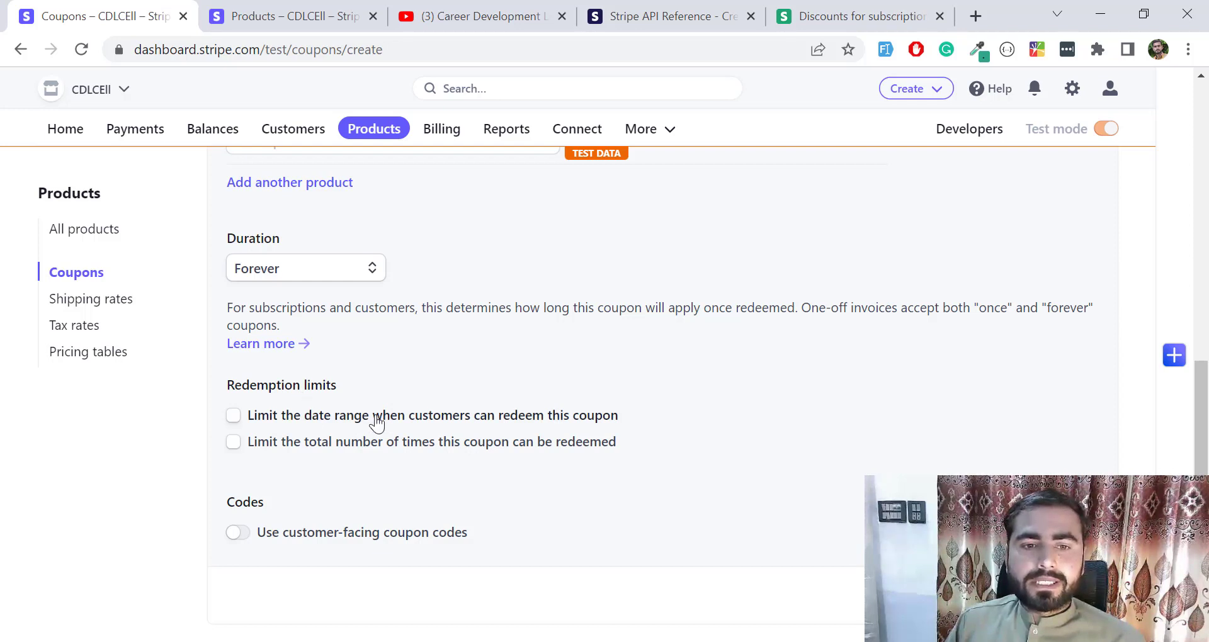
# - Try limiting the coupon's redemption date range to Tue, Dec 20, 2022 and remove that limit again
pyautogui.click(570, 416)
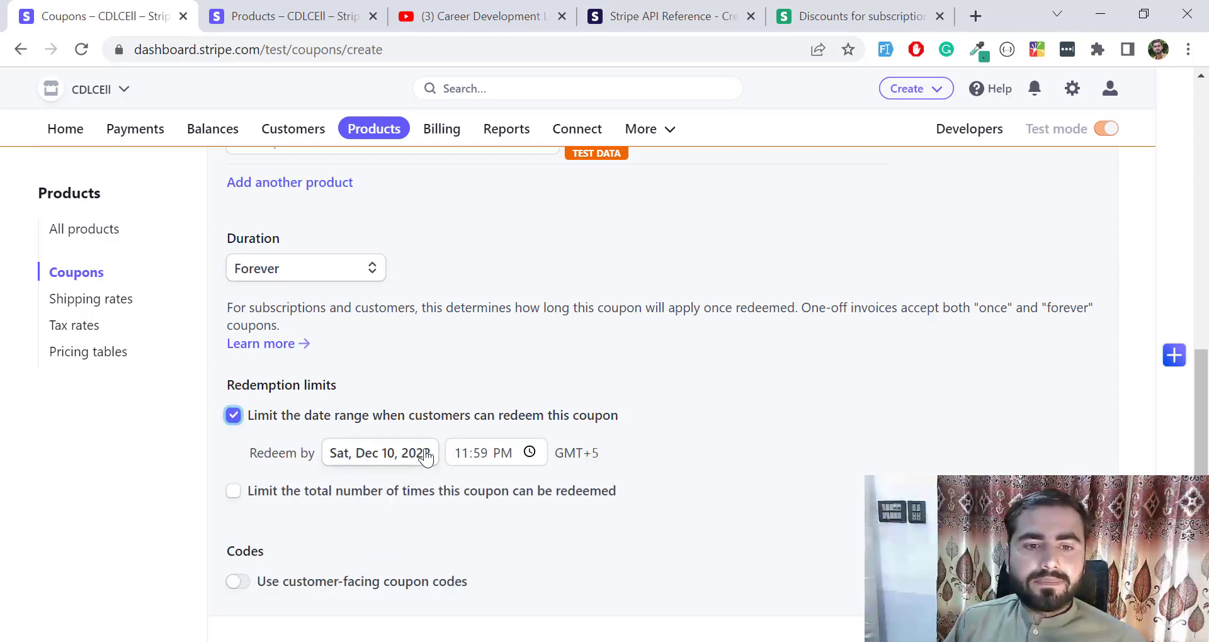
pyautogui.click(393, 461)
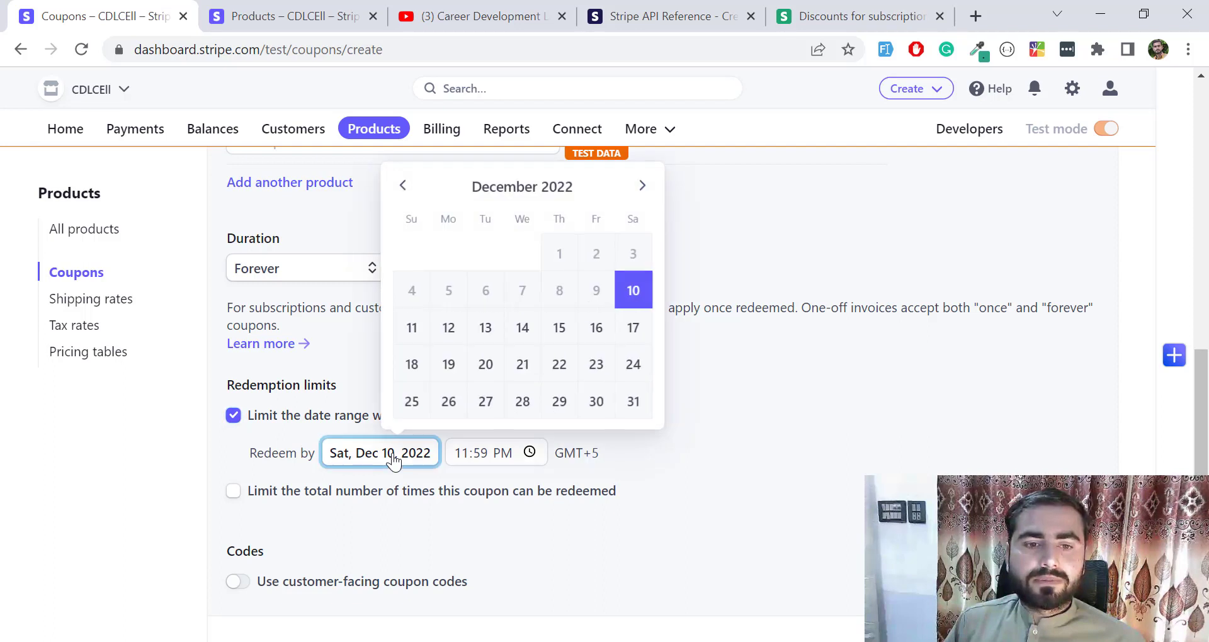
pyautogui.click(485, 366)
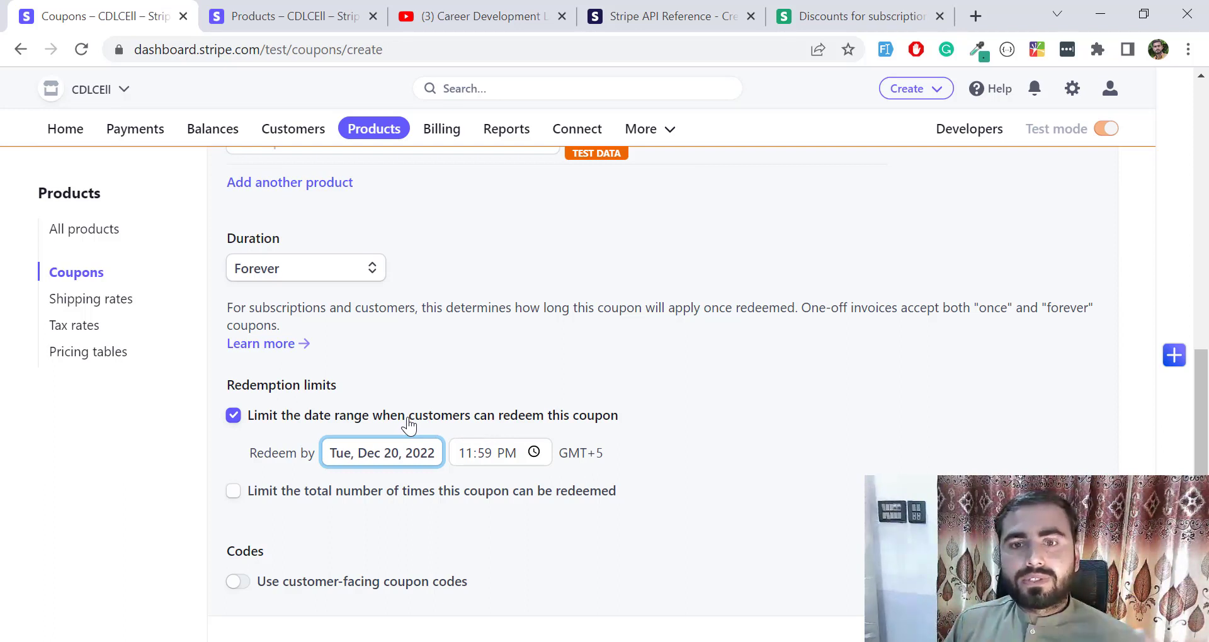
pyautogui.press('super+alt+r')
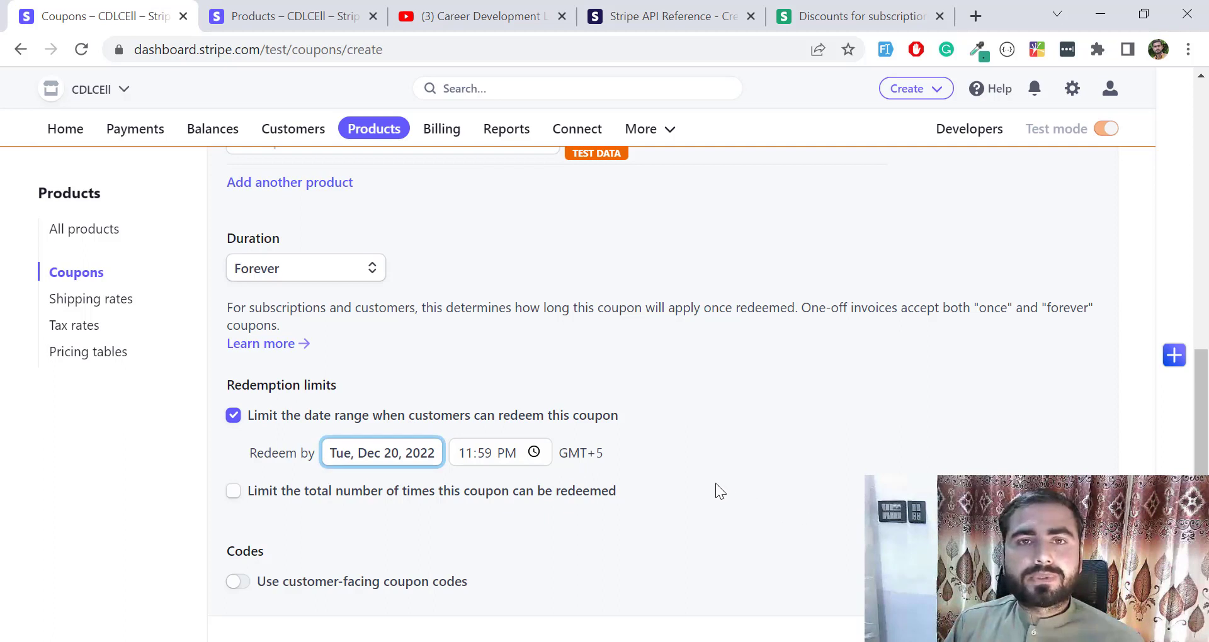
pyautogui.click(331, 415)
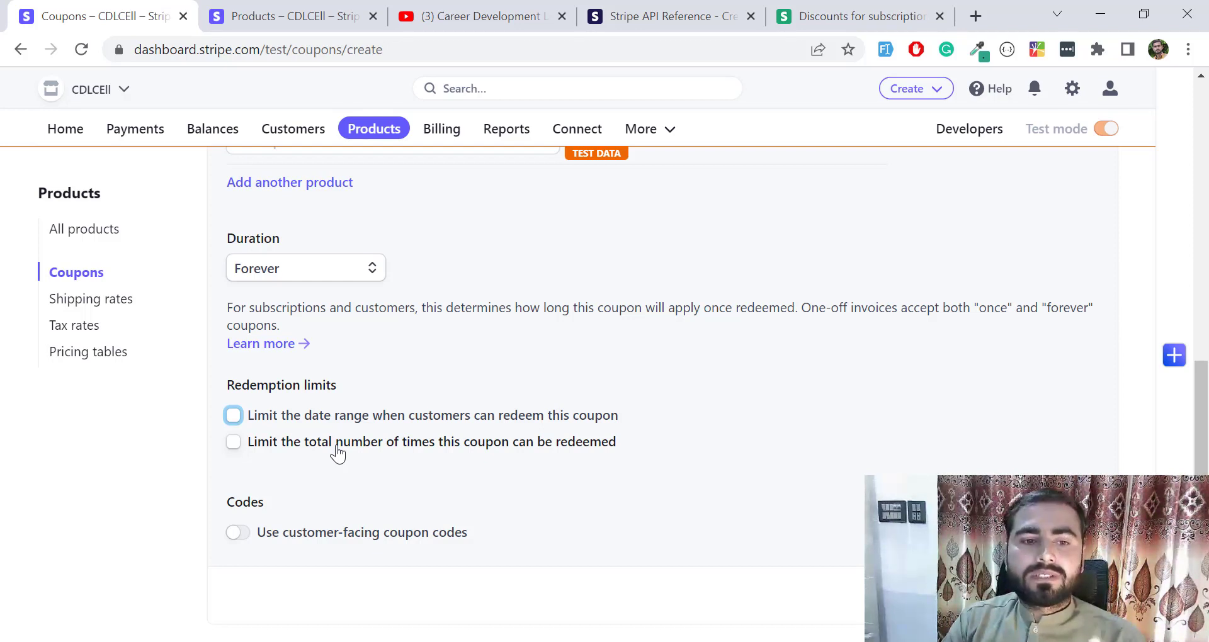
# - Limit the total number of times the coupon can be redeemed to 2
pyautogui.click(338, 452)
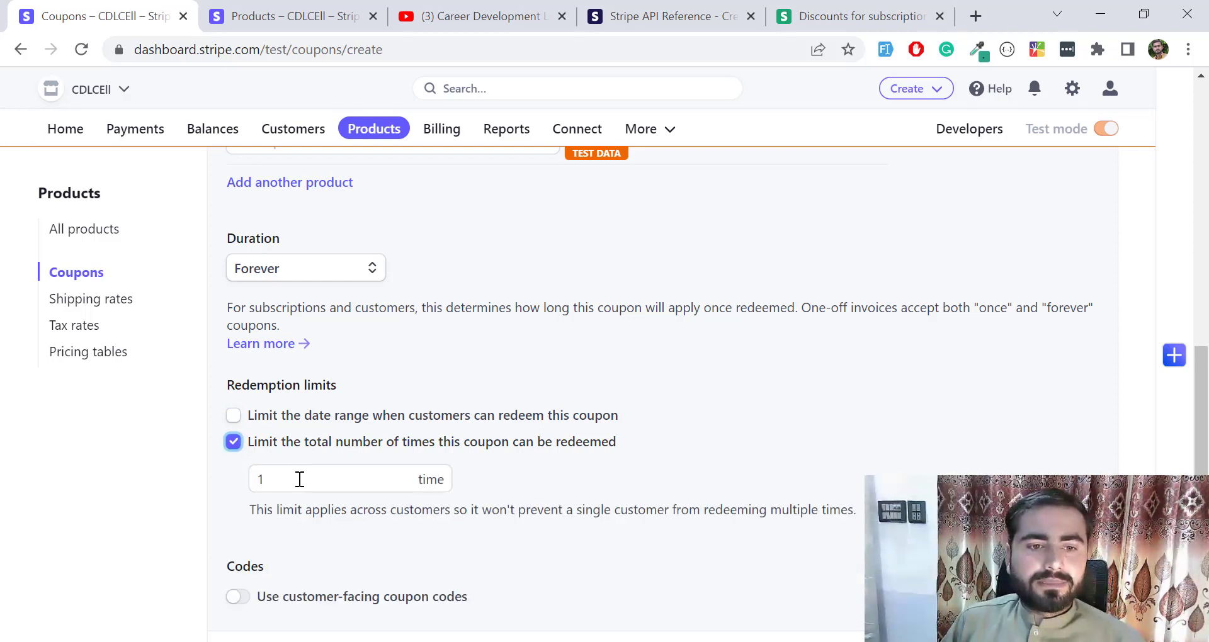
pyautogui.click(265, 478)
pyautogui.write('2')
pyautogui.click(550, 474)
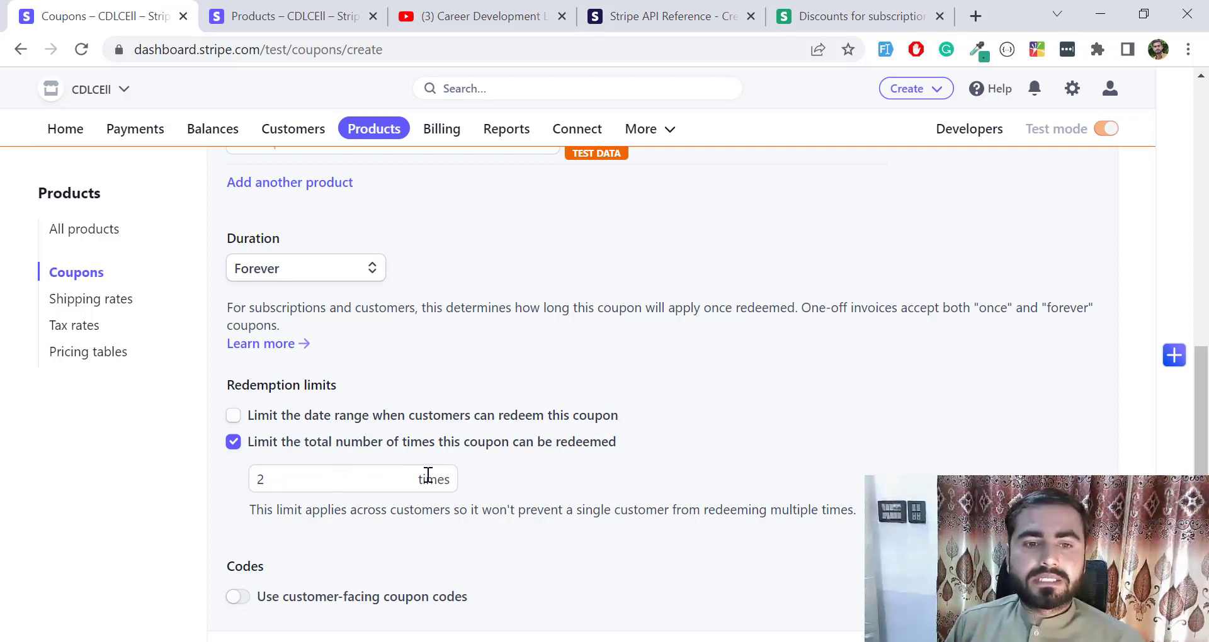
# - Enable customer-facing coupon codes to look over their options, and disable them again
pyautogui.scroll(-1, 441, 476)
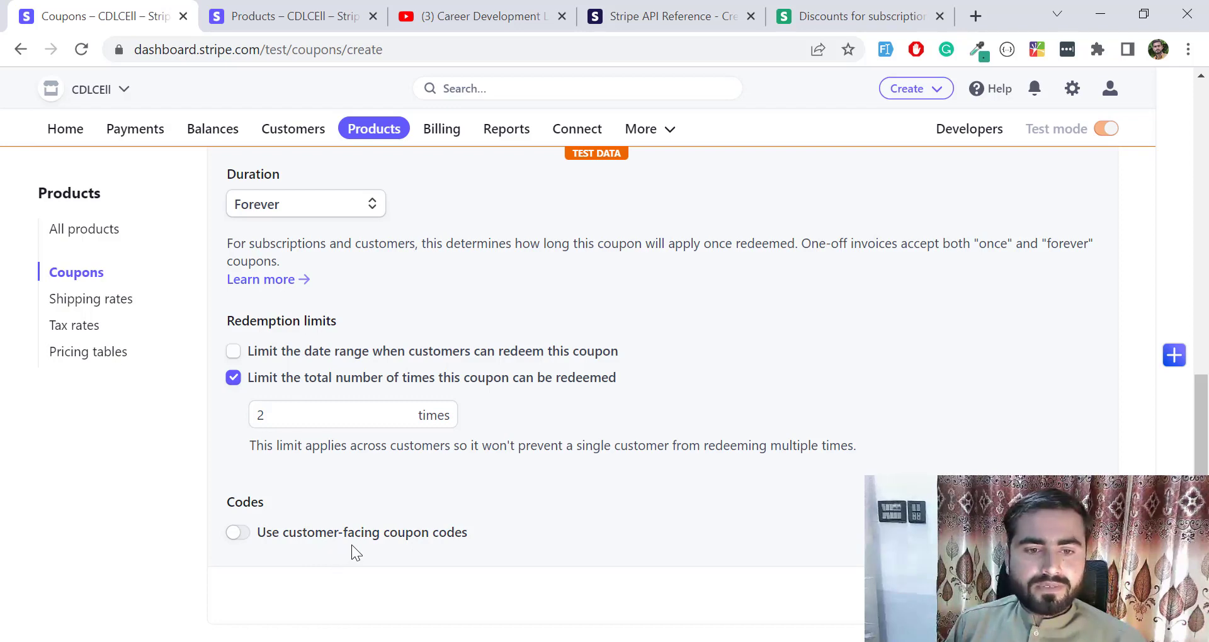
pyautogui.click(240, 536)
pyautogui.scroll(-3, 251, 541)
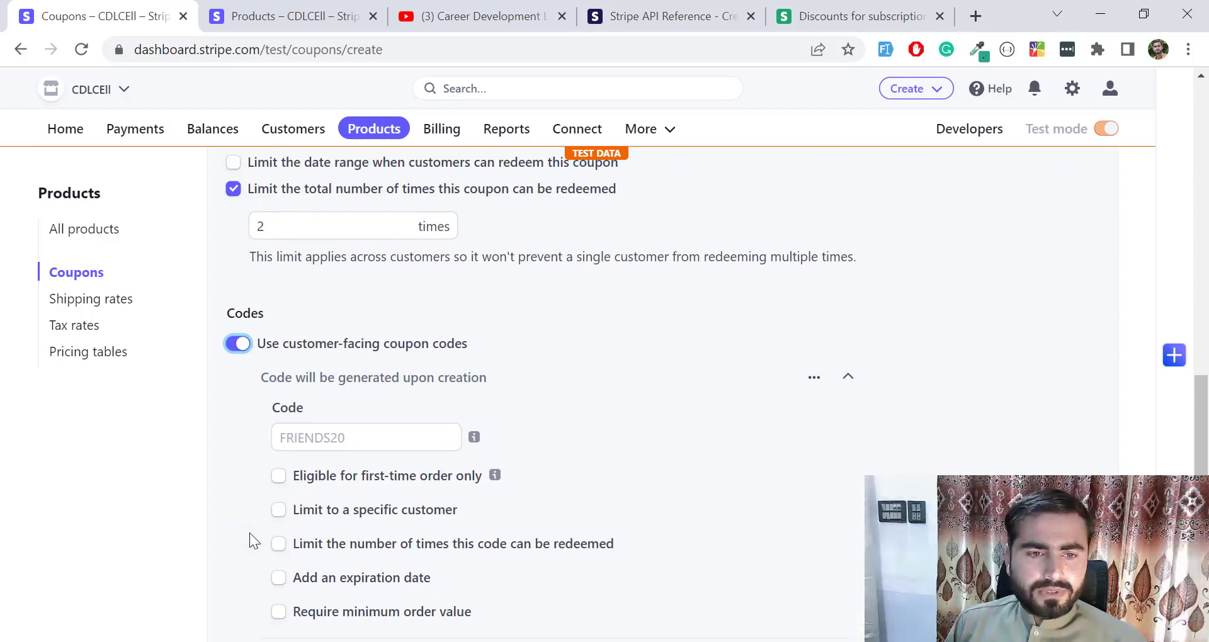
pyautogui.click(235, 345)
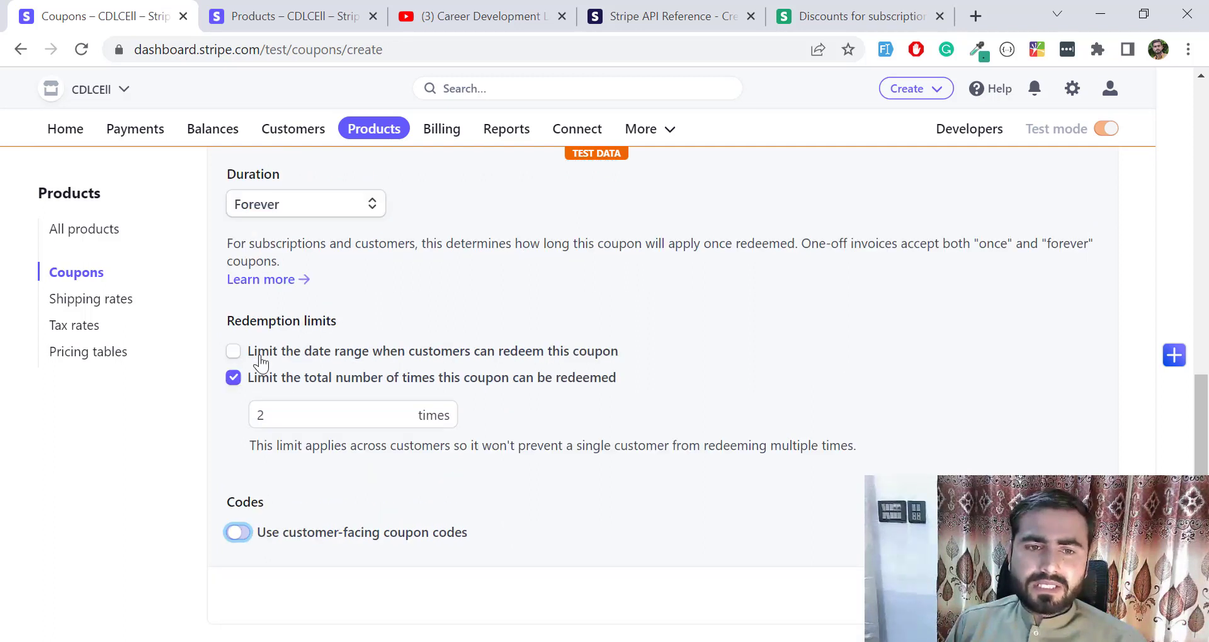
pyautogui.click(518, 512)
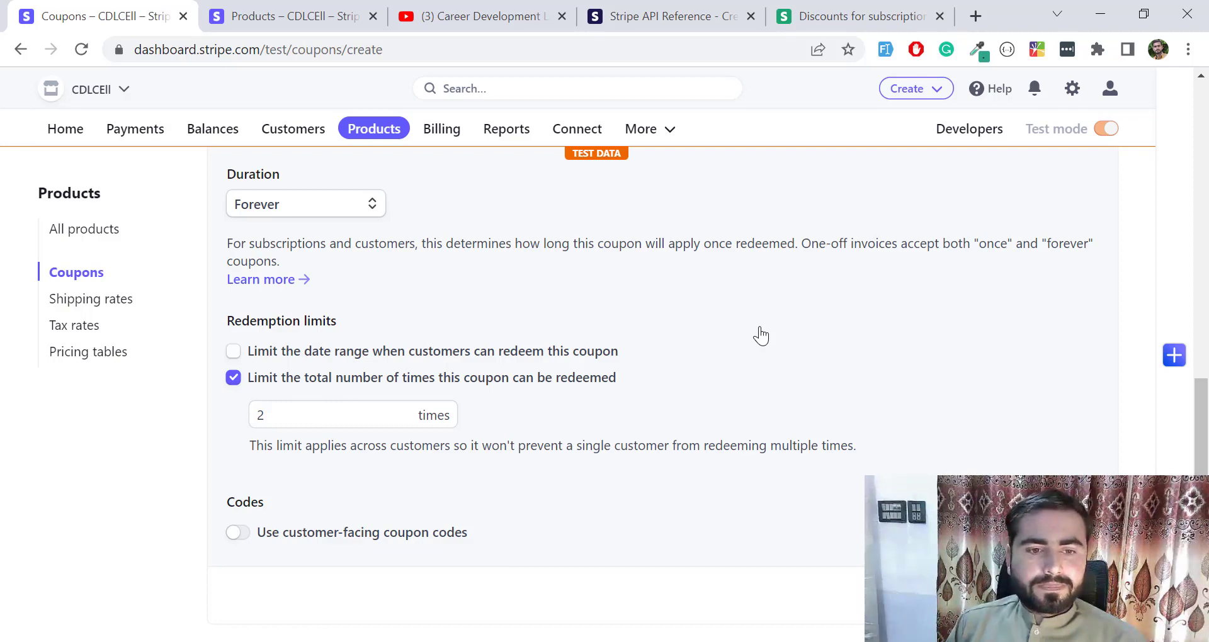
# - Turn off the restriction to specific products and create the coupon
pyautogui.scroll(5, 760, 329)
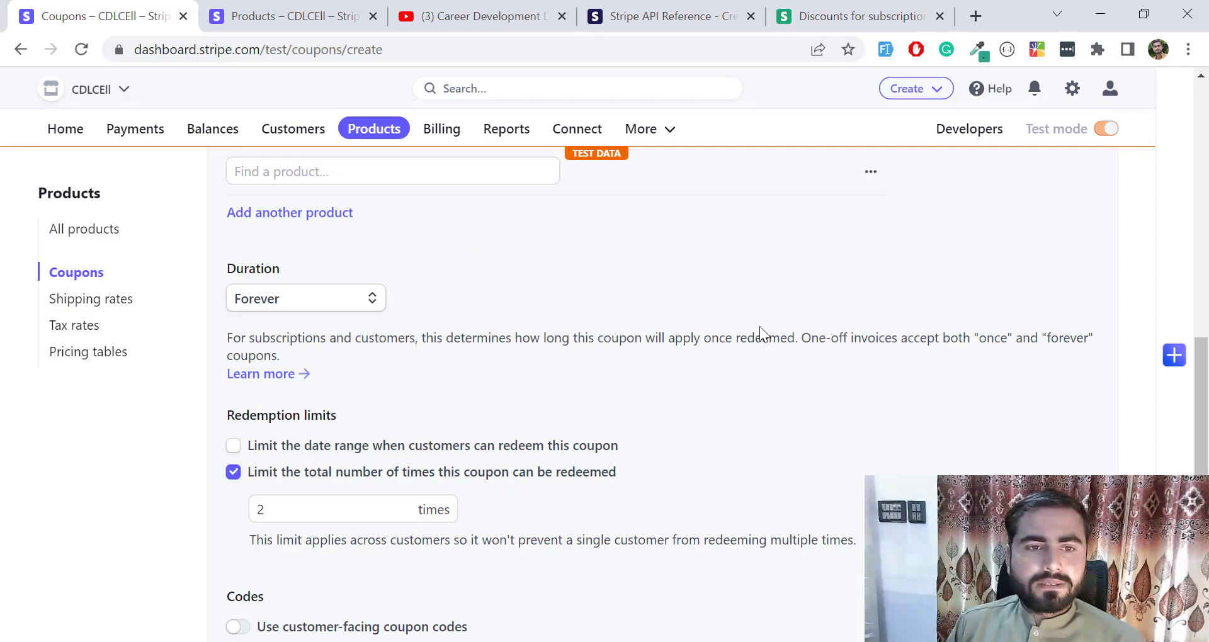
pyautogui.scroll(5, 759, 326)
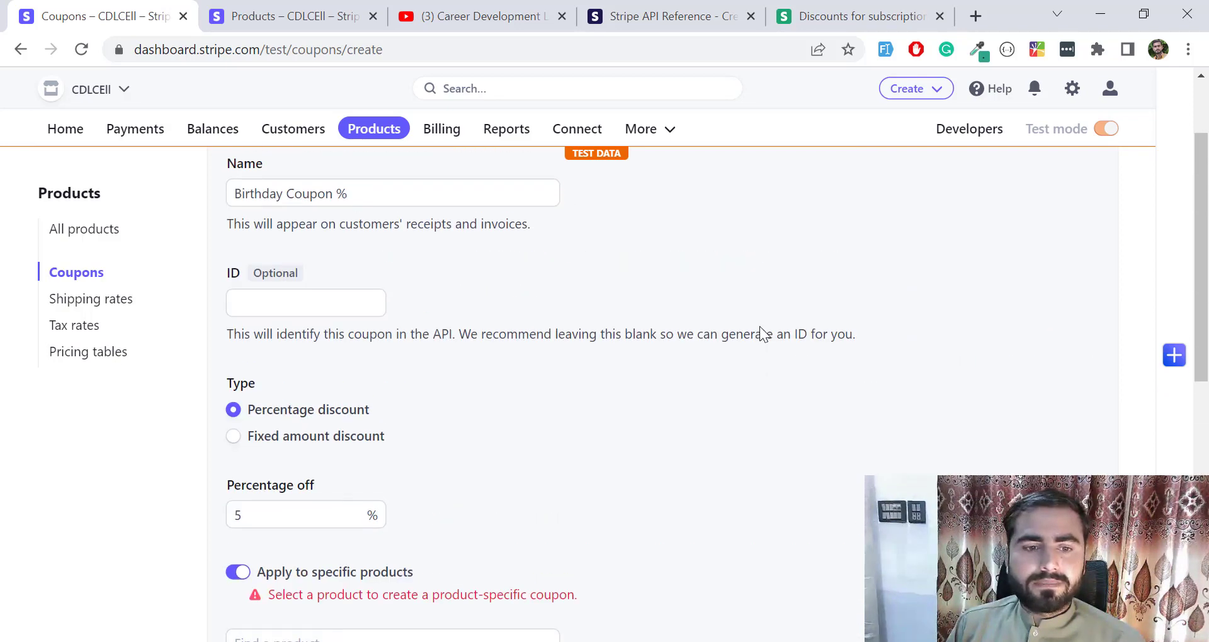
pyautogui.scroll(-5, 764, 327)
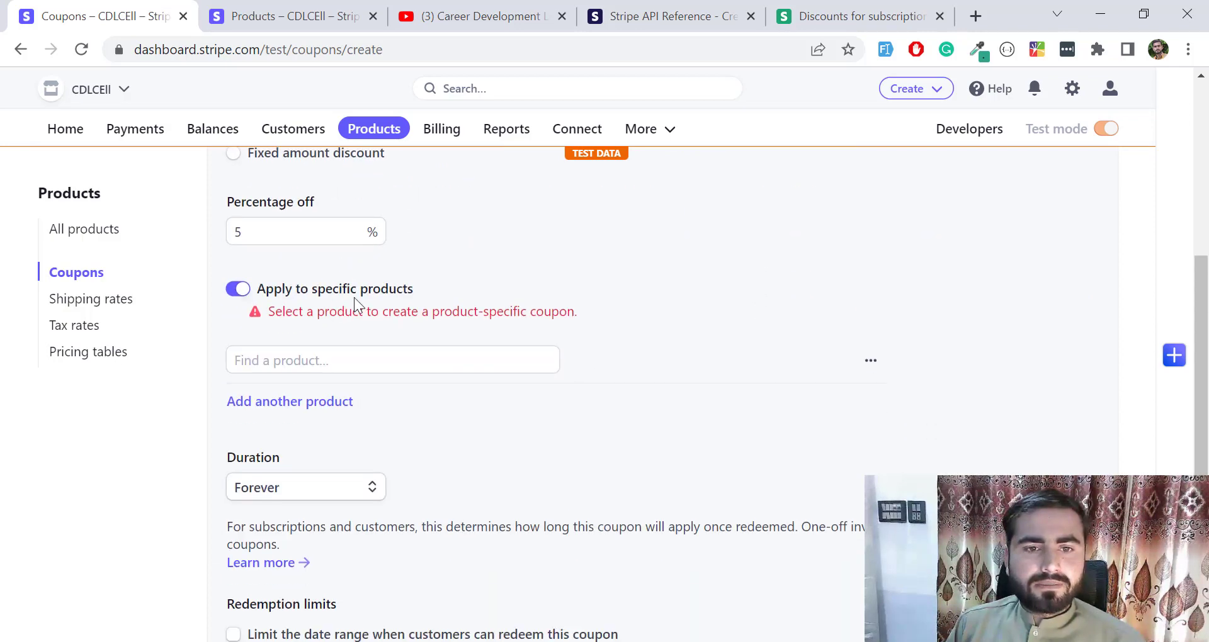
pyautogui.click(235, 289)
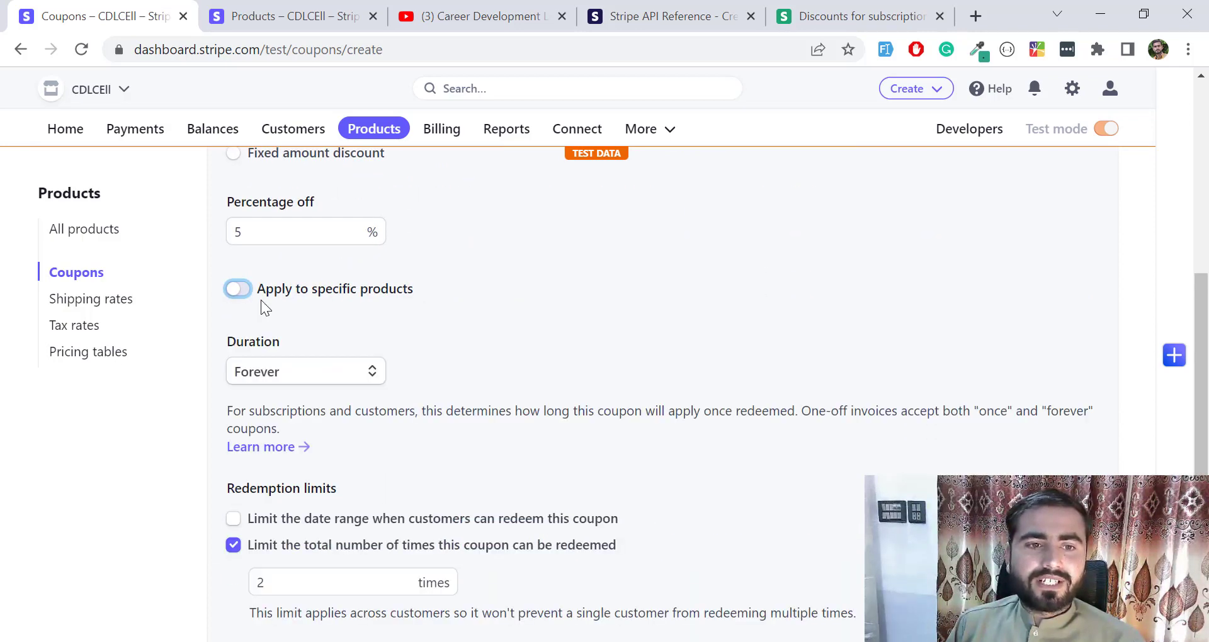
pyautogui.scroll(-3, 769, 406)
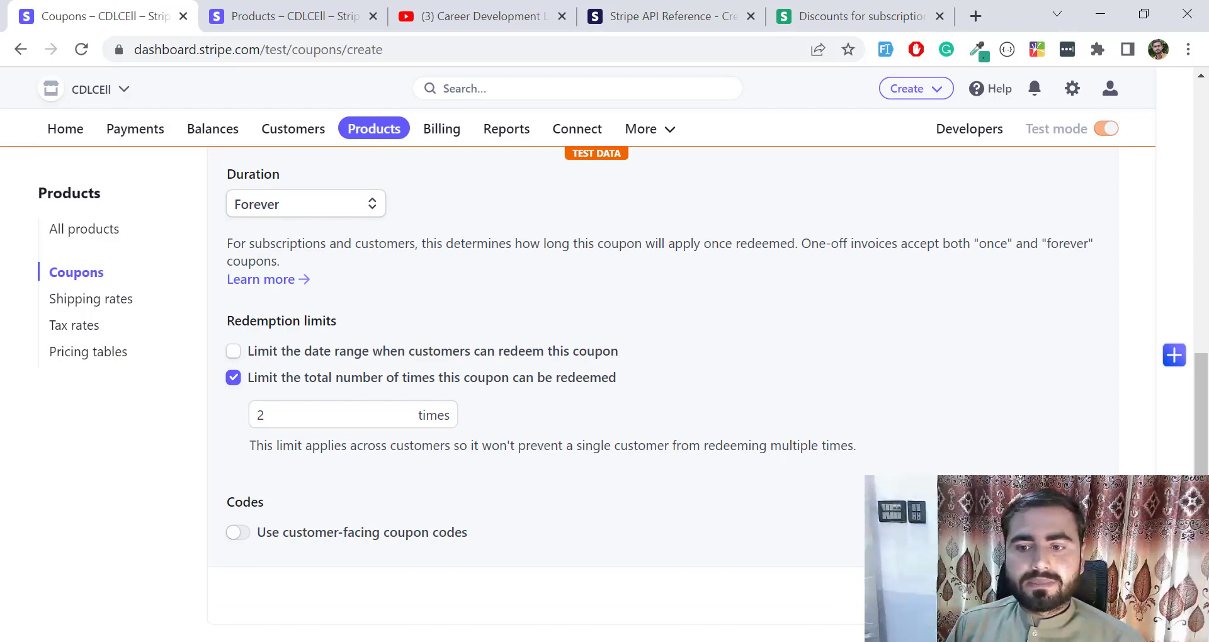
pyautogui.hotkey('ctrl', 'Return')
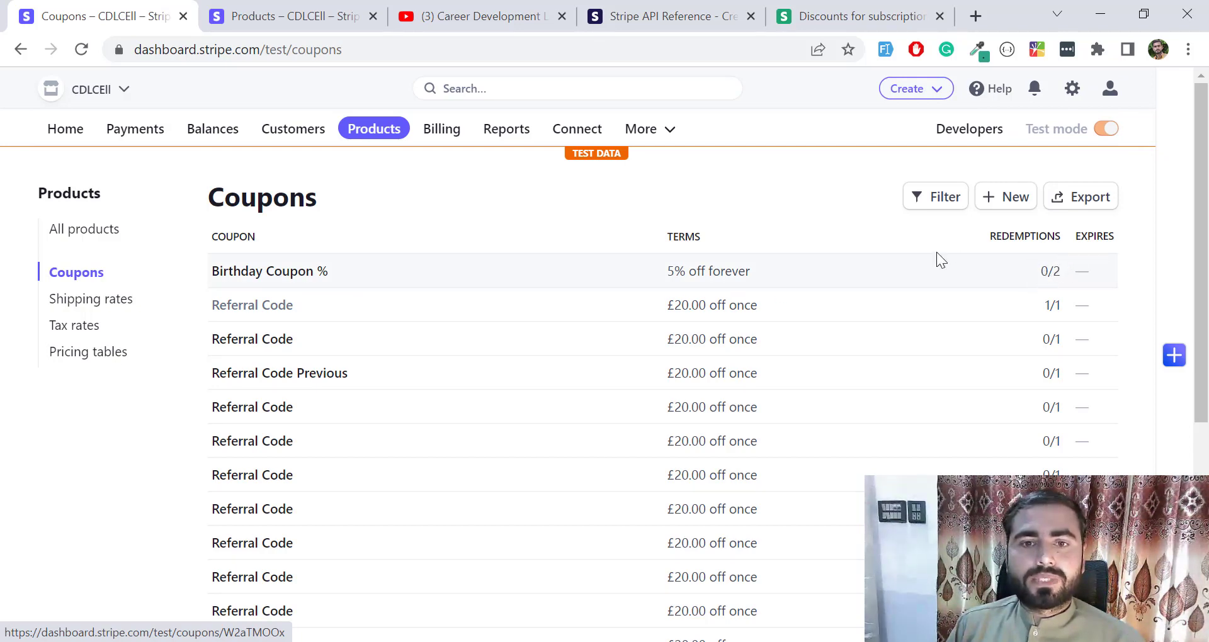
# - Open the "Birthday Coupon %" coupon and review its details, including the percentage discount
pyautogui.click(443, 273)
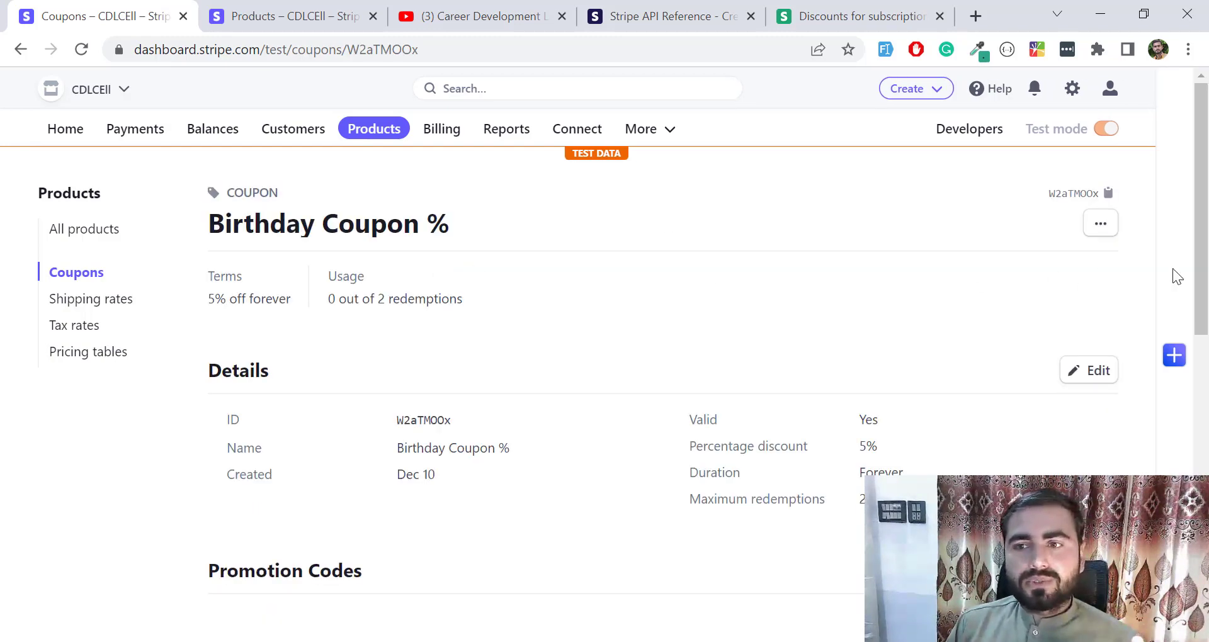
pyautogui.click(1101, 224)
pyautogui.press('Escape')
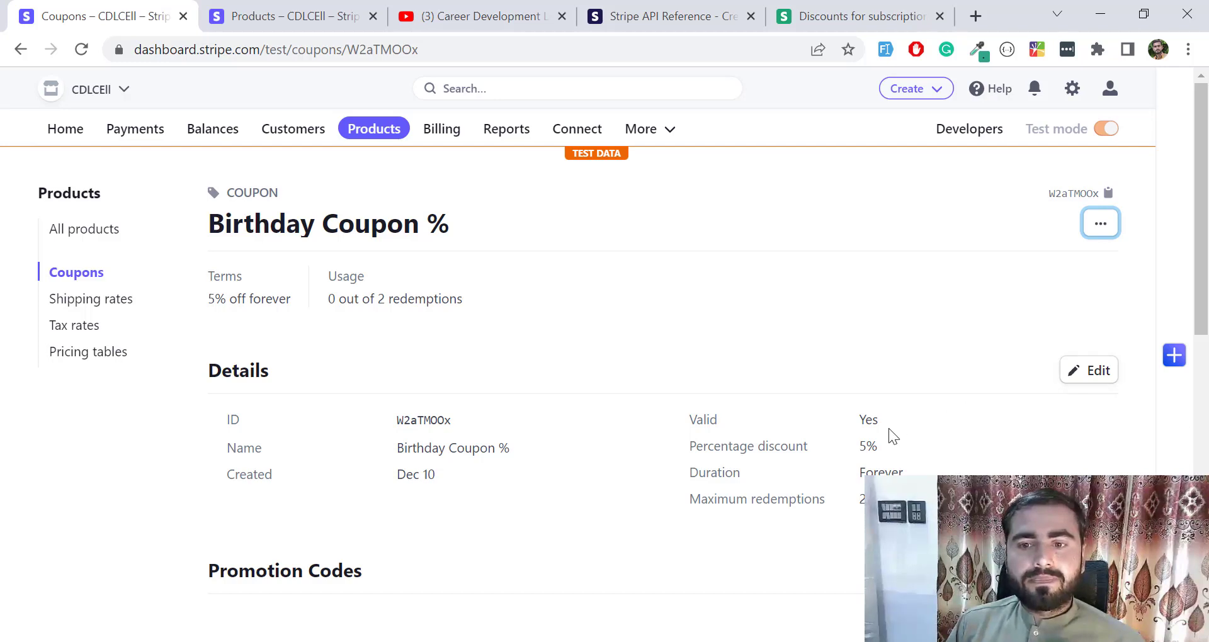
pyautogui.moveTo(857, 448); pyautogui.dragTo(733, 448)
pyautogui.click(734, 448)
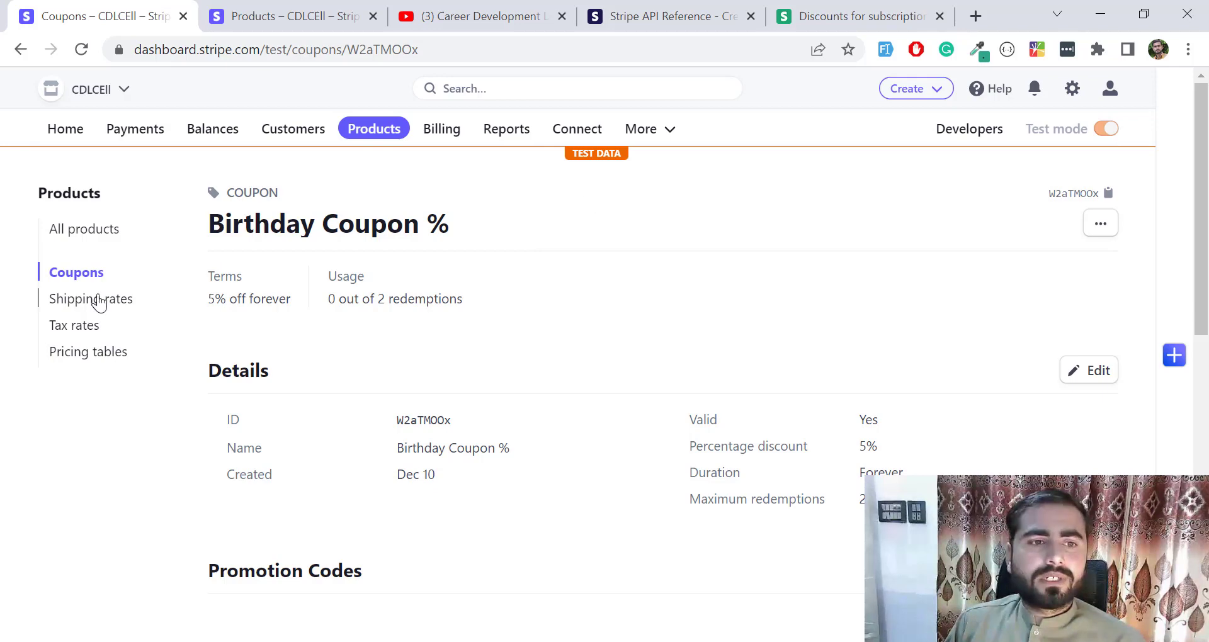
# - Return to the coupons list and start creating another coupon, ready to enter its name
pyautogui.click(92, 276)
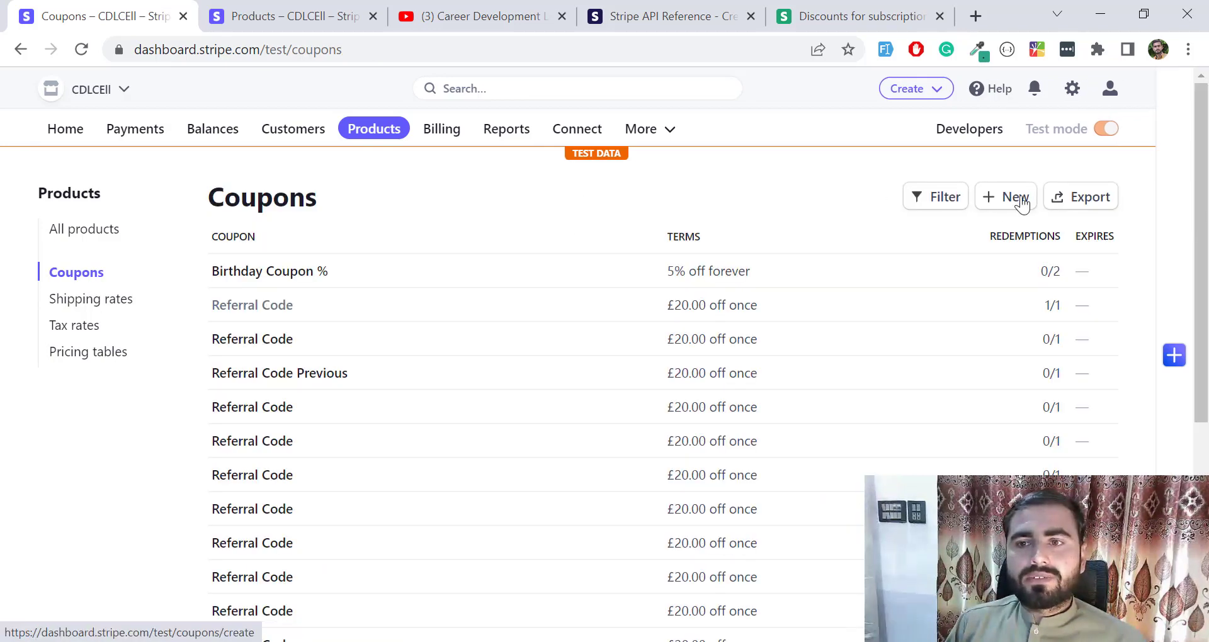
pyautogui.click(1008, 197)
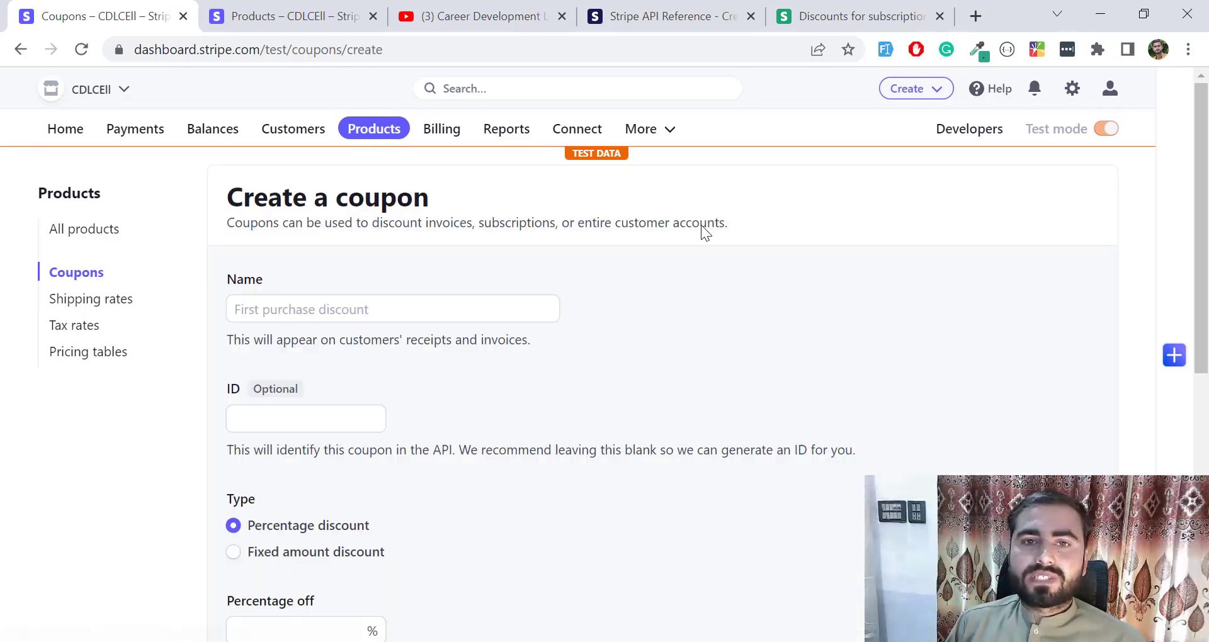
pyautogui.click(360, 311)
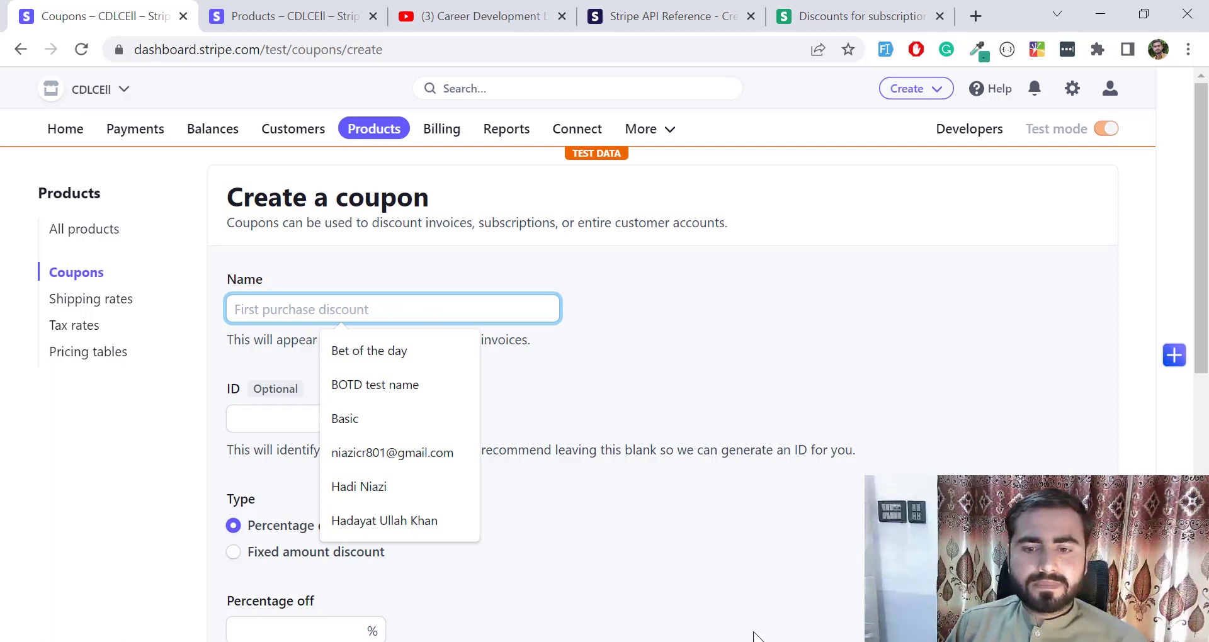
pyautogui.press('super+alt+r')
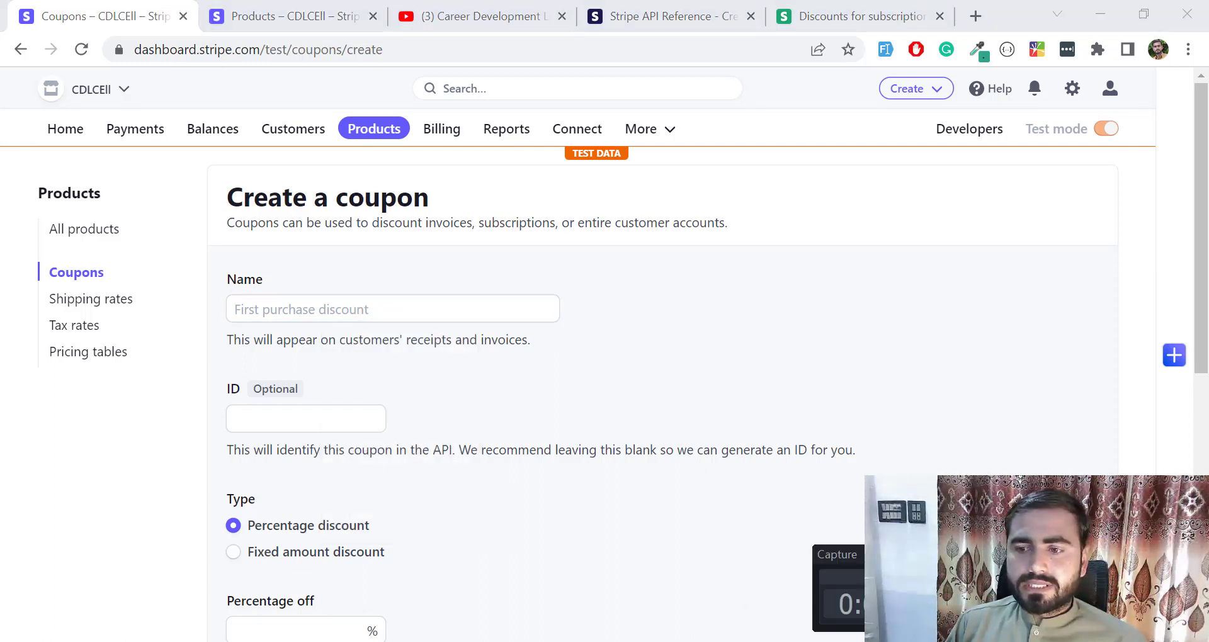
pyautogui.click(473, 319)
pyautogui.click(311, 316)
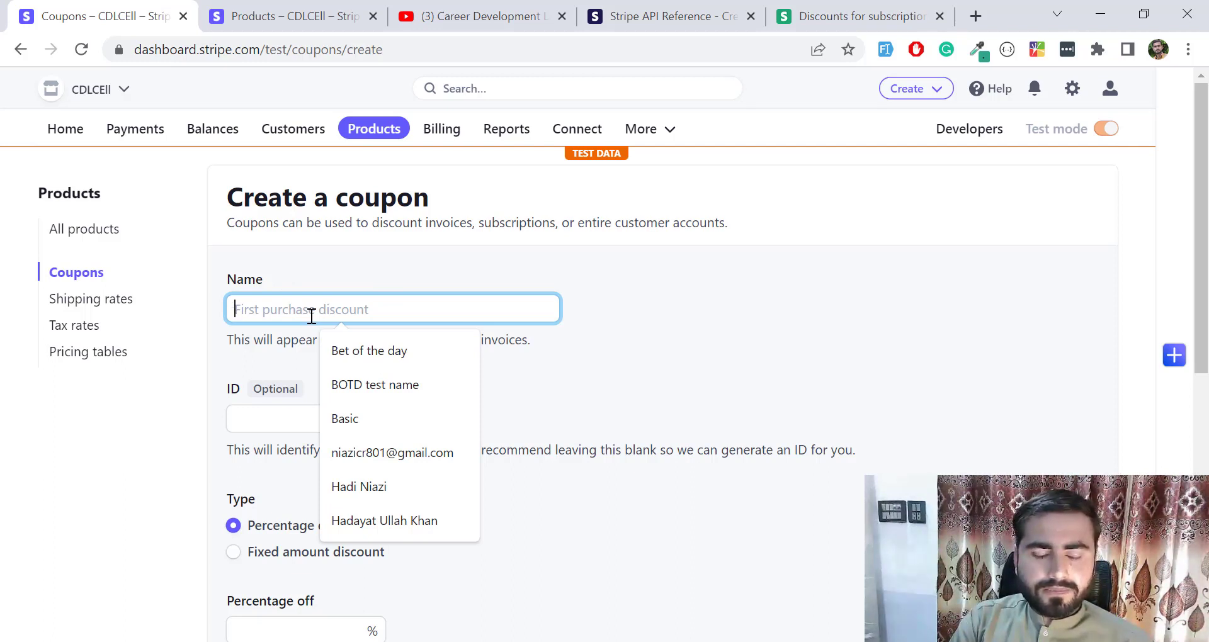
pyautogui.write('A')
pyautogui.press('BackSpace')
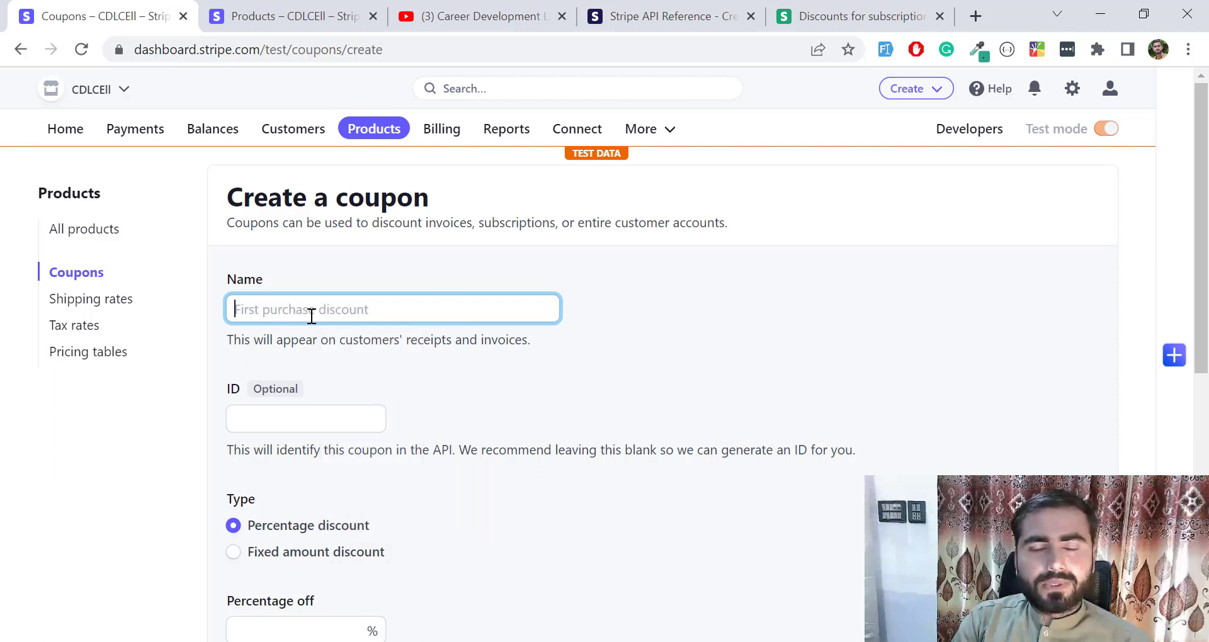
pyautogui.write('M')
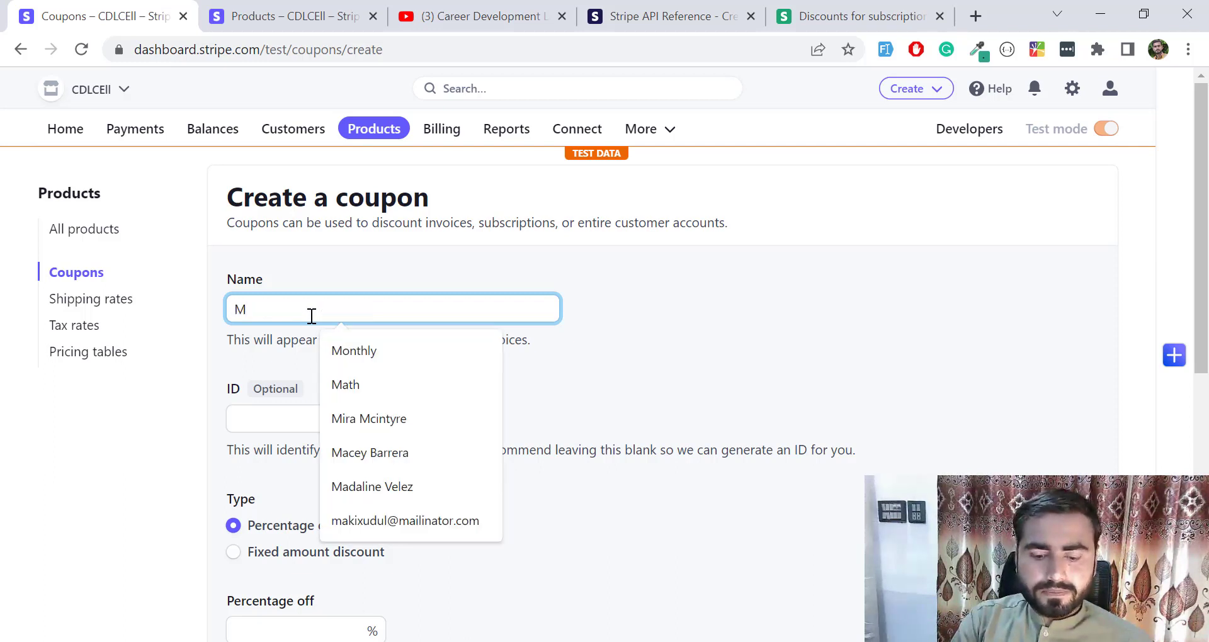
pyautogui.hotkey('ctrl', 'a')
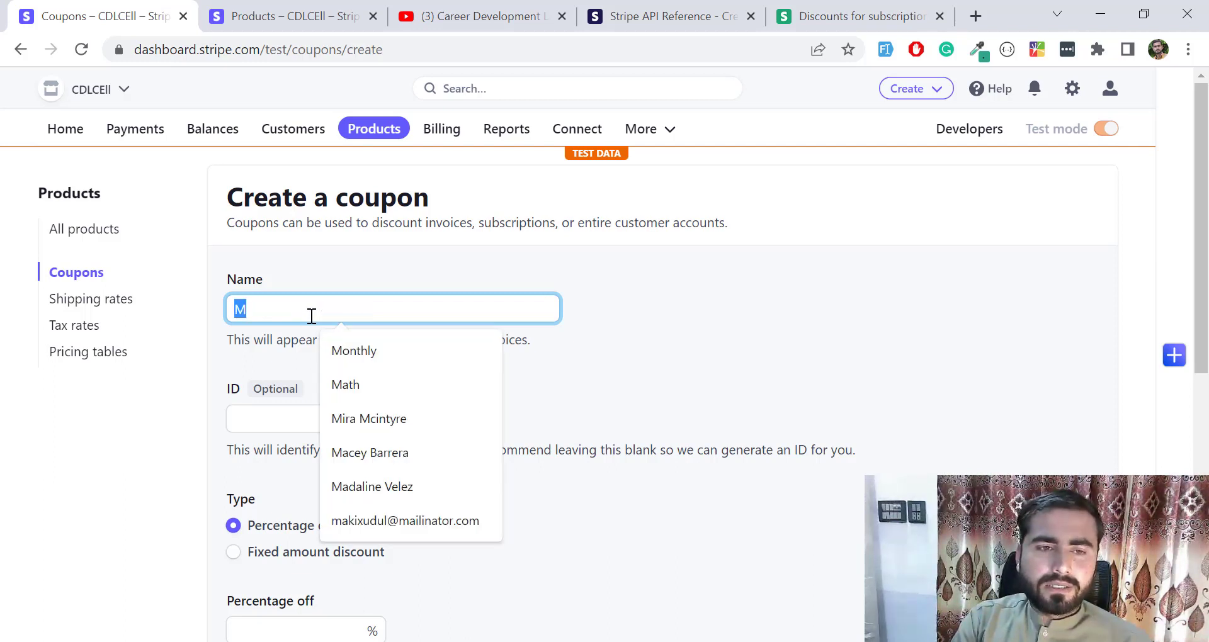
pyautogui.press('BackSpace')
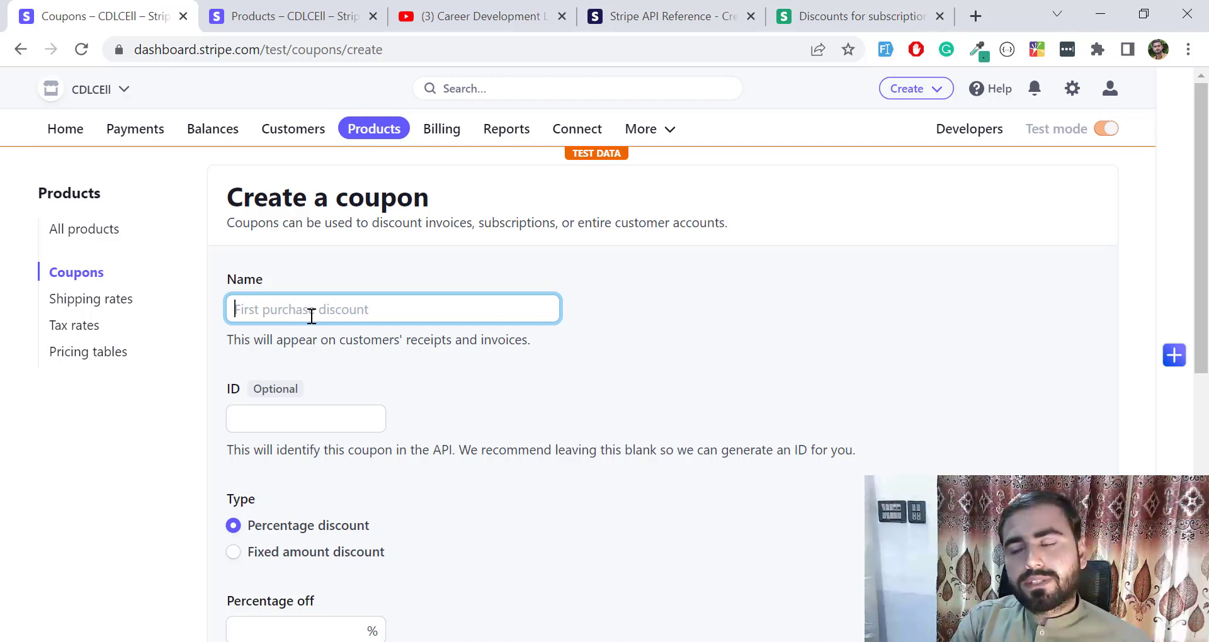
# - Name the new coupon "Test Fixed Amount Coupon", correcting the misspelled words in the name
pyautogui.write('Test Co')
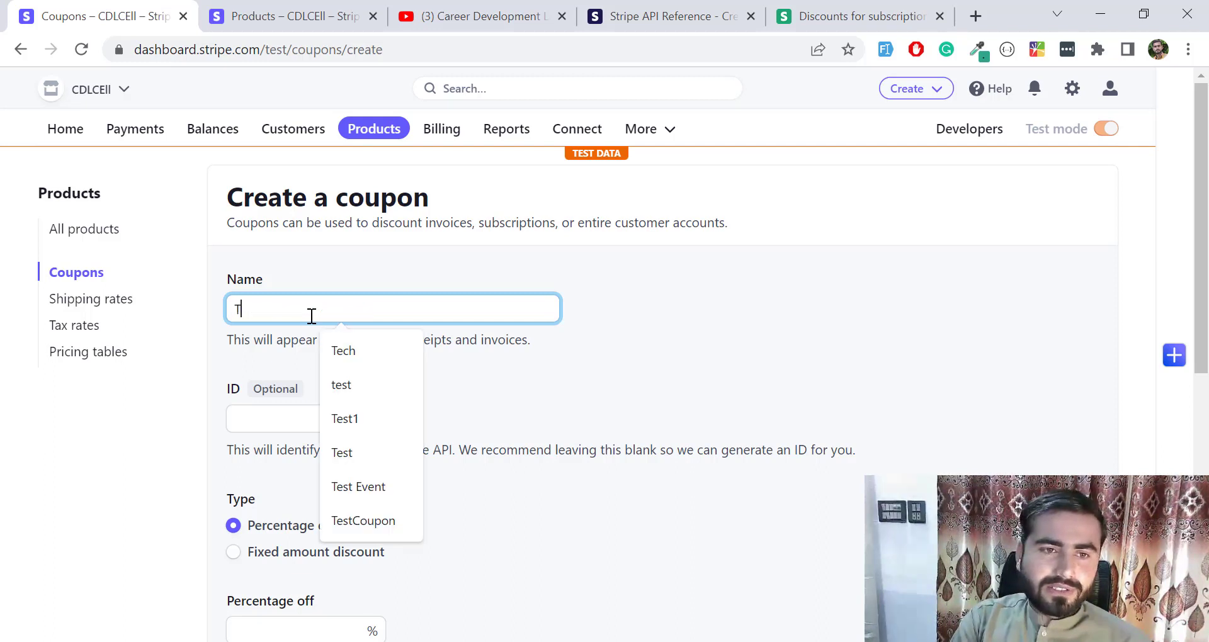
pyautogui.press('BackSpace')
pyautogui.press('BackSpace')
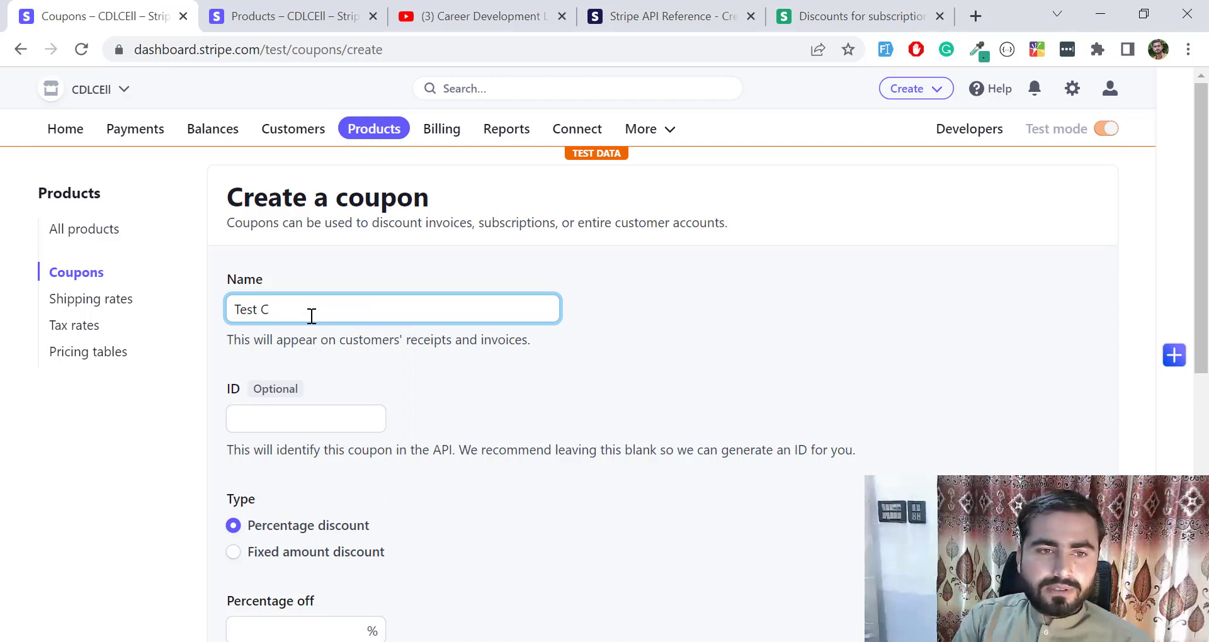
pyautogui.write('Fixed Am')
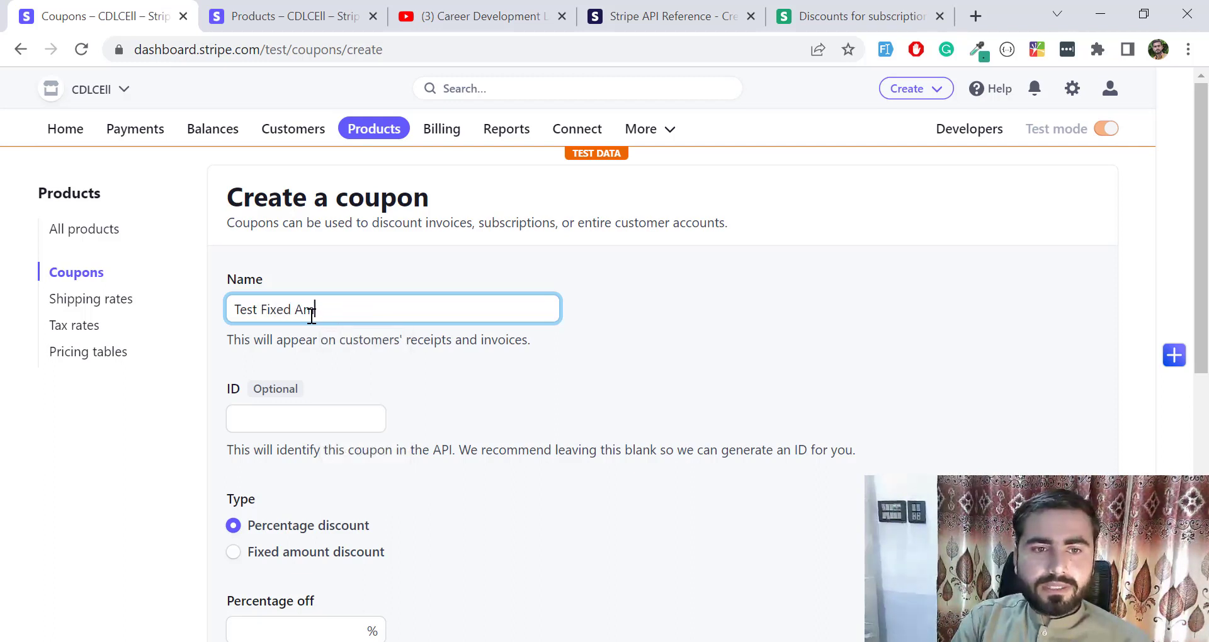
pyautogui.write('oun Copo')
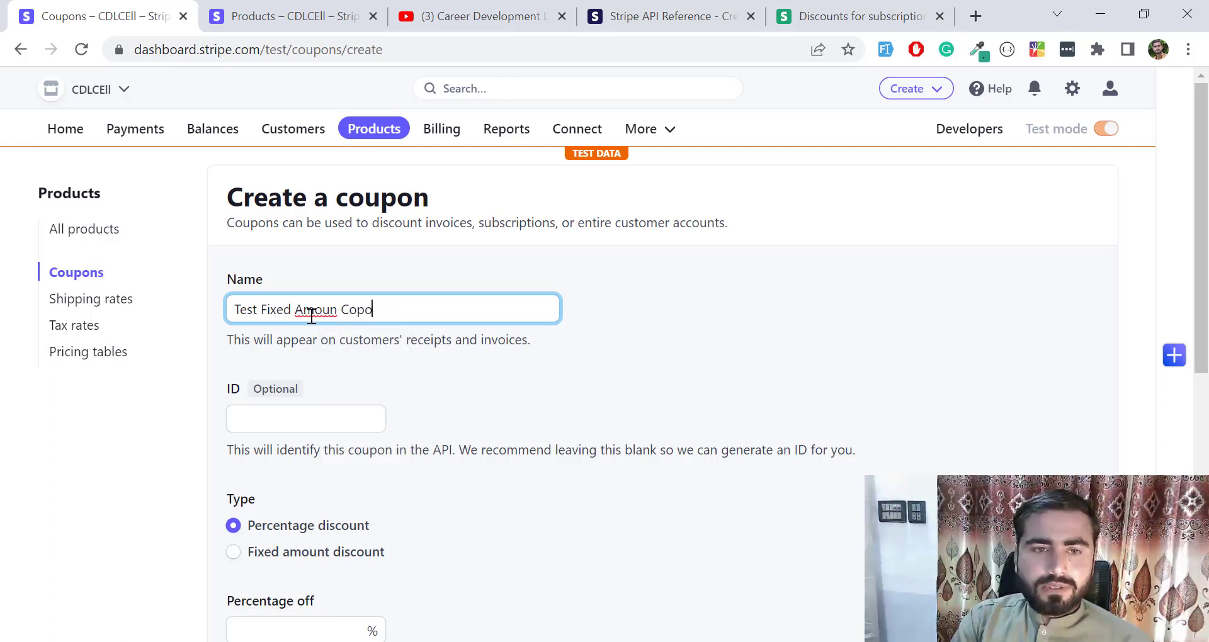
pyautogui.press('BackSpace')
pyautogui.press('BackSpace')
pyautogui.write('upon')
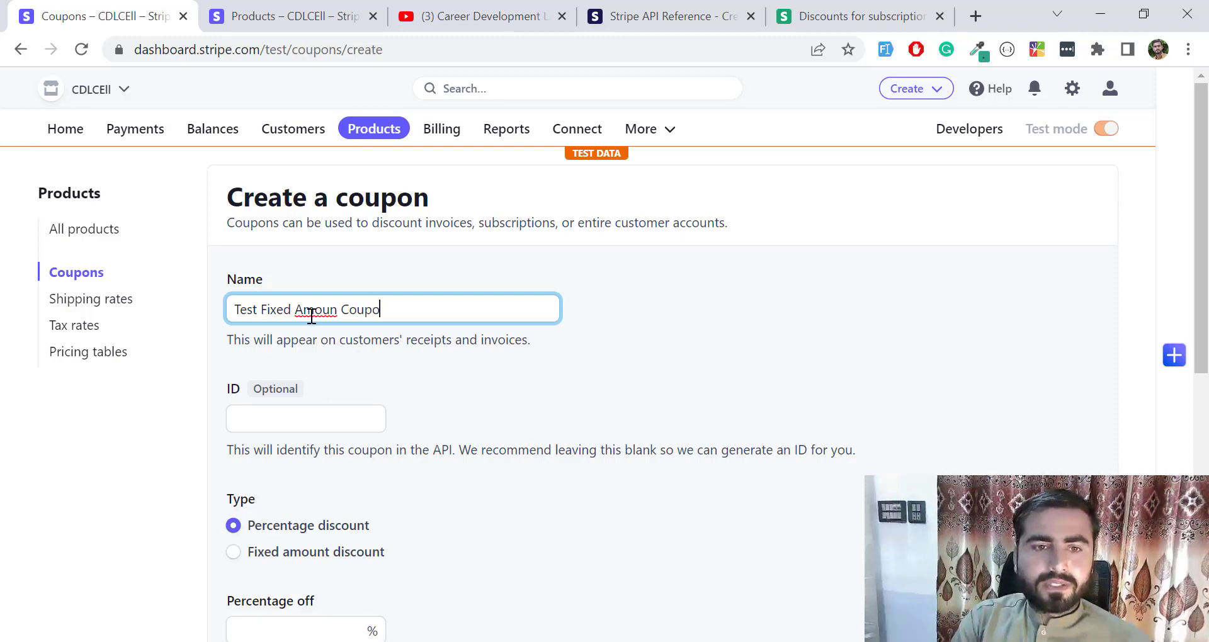
pyautogui.rightClick(311, 316)
pyautogui.click(331, 332)
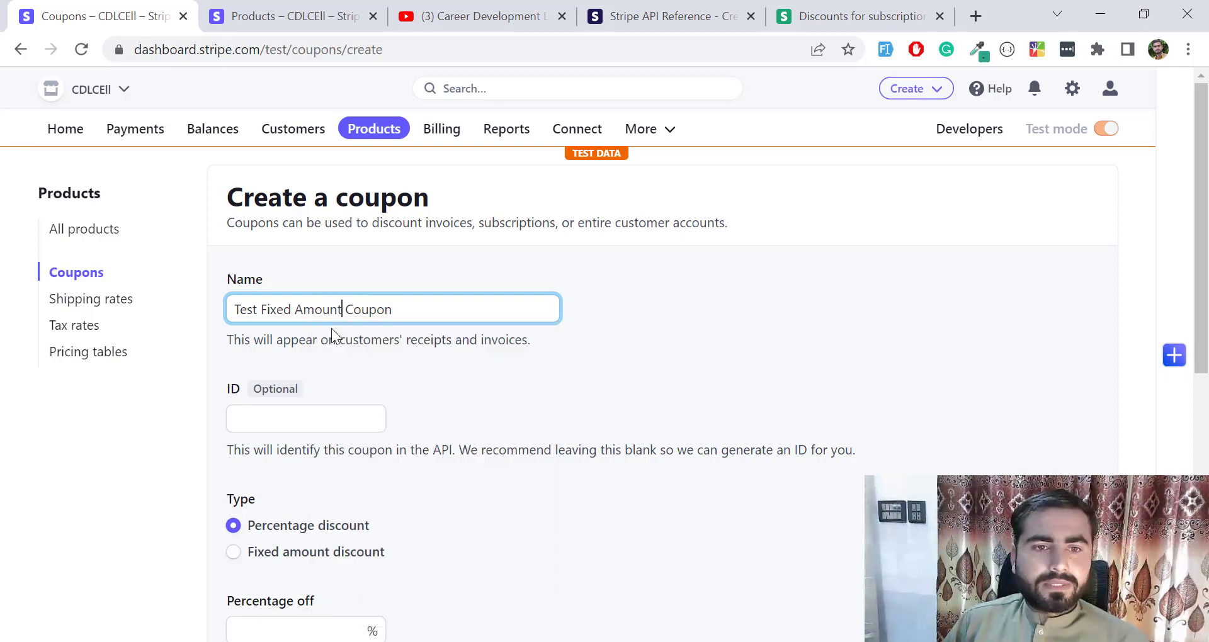
# - Change the coupon type to a fixed amount discount and set the discount amount to $5.00 USD
pyautogui.scroll(-1, 335, 329)
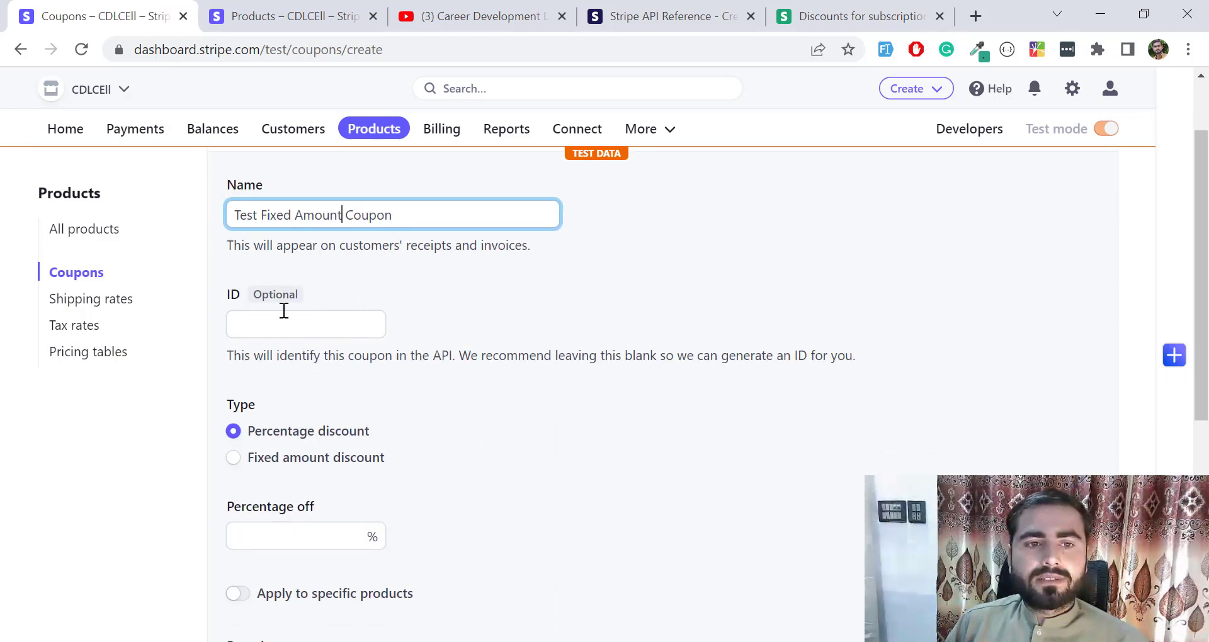
pyautogui.moveTo(284, 300); pyautogui.dragTo(417, 292)
pyautogui.scroll(-3, 432, 282)
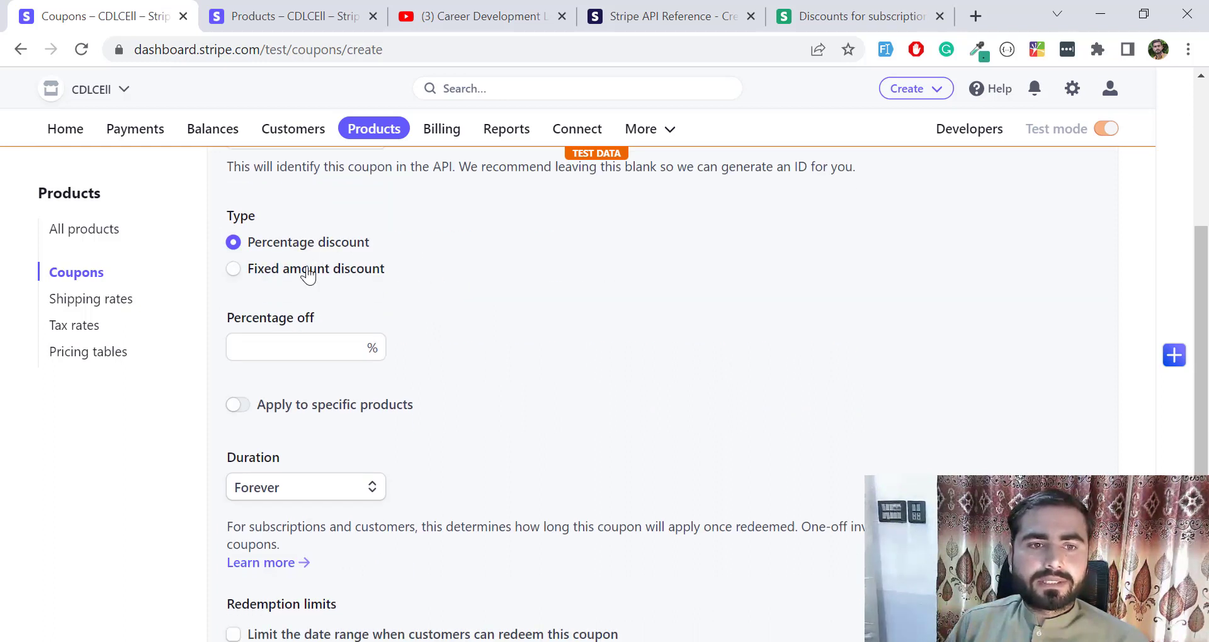
pyautogui.click(358, 272)
pyautogui.click(328, 354)
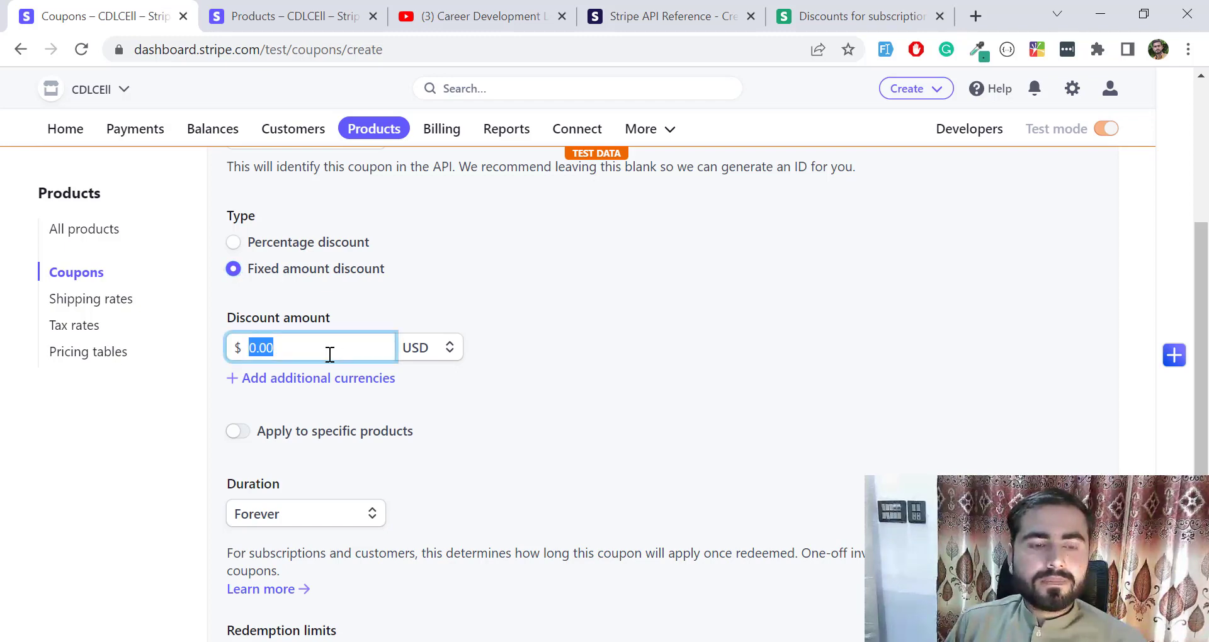
pyautogui.scroll(3, 467, 312)
pyautogui.scroll(-5, 467, 311)
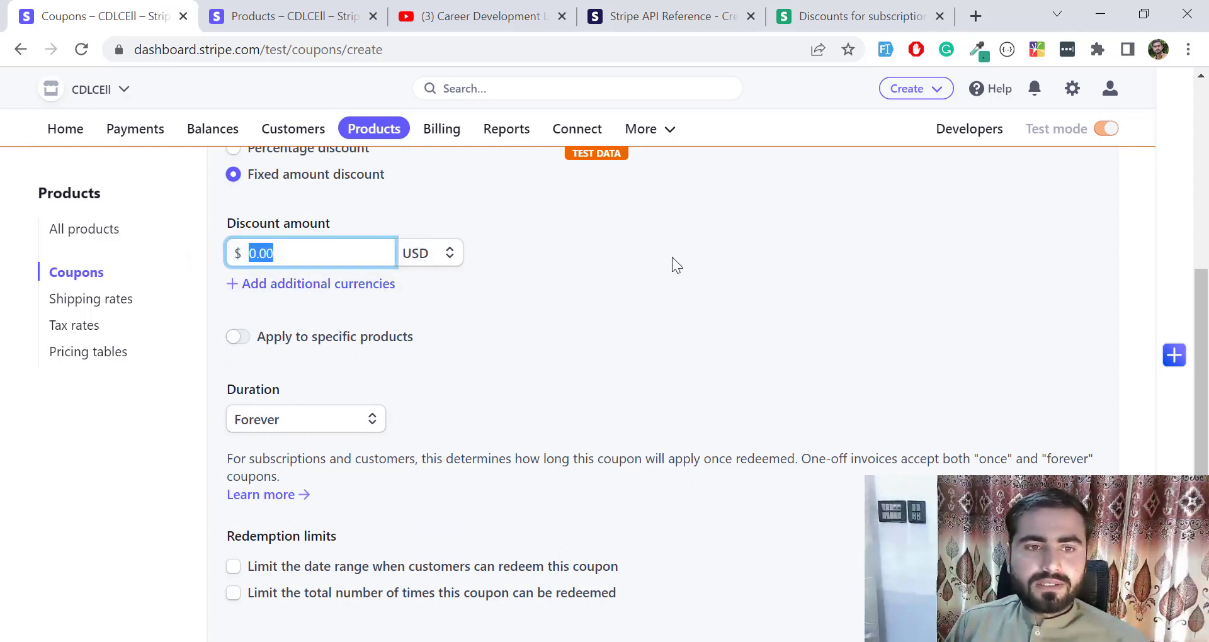
pyautogui.write('5')
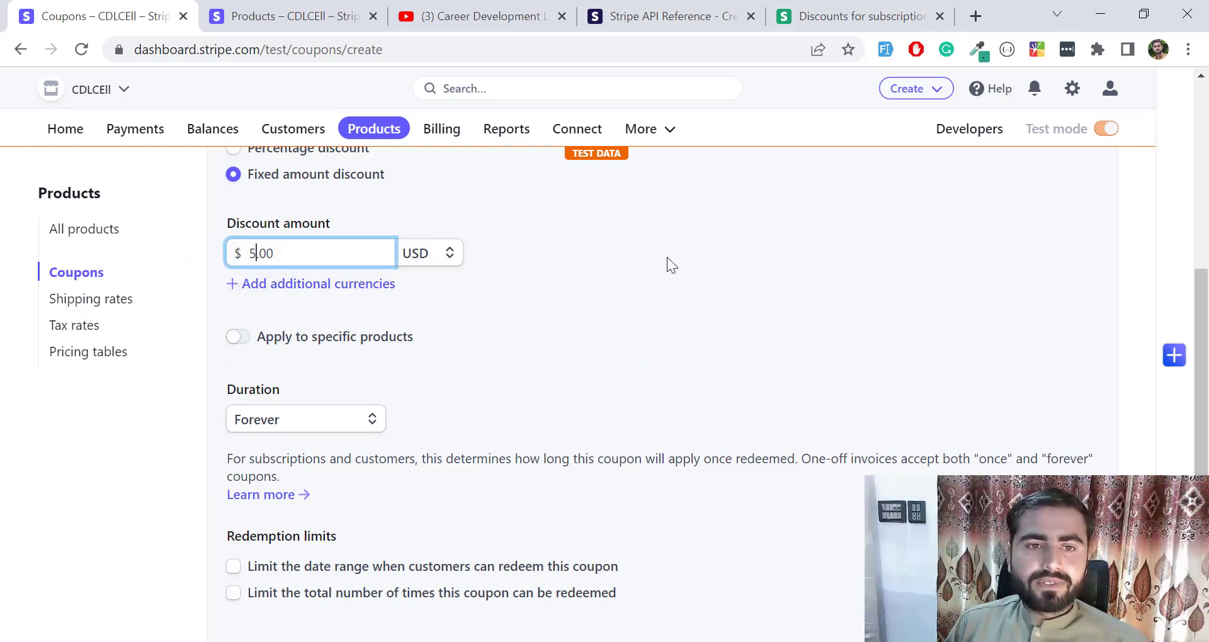
pyautogui.click(612, 250)
# - Look over the currencies available for the discount amount and close the list without choosing another one
pyautogui.click(450, 269)
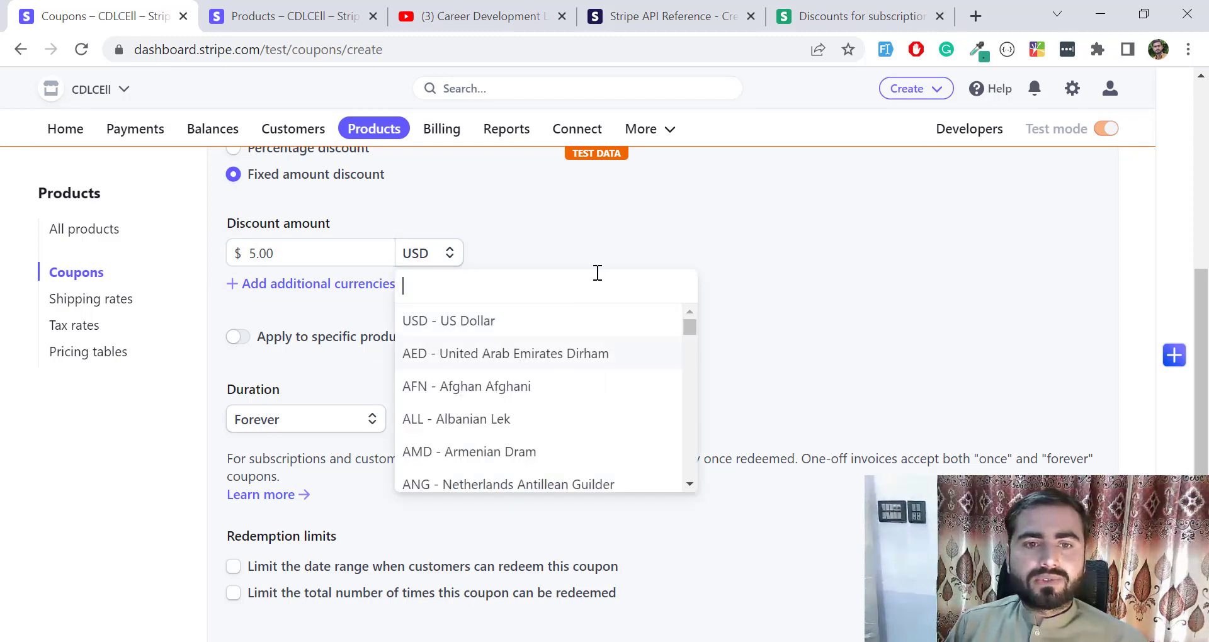
pyautogui.click(537, 247)
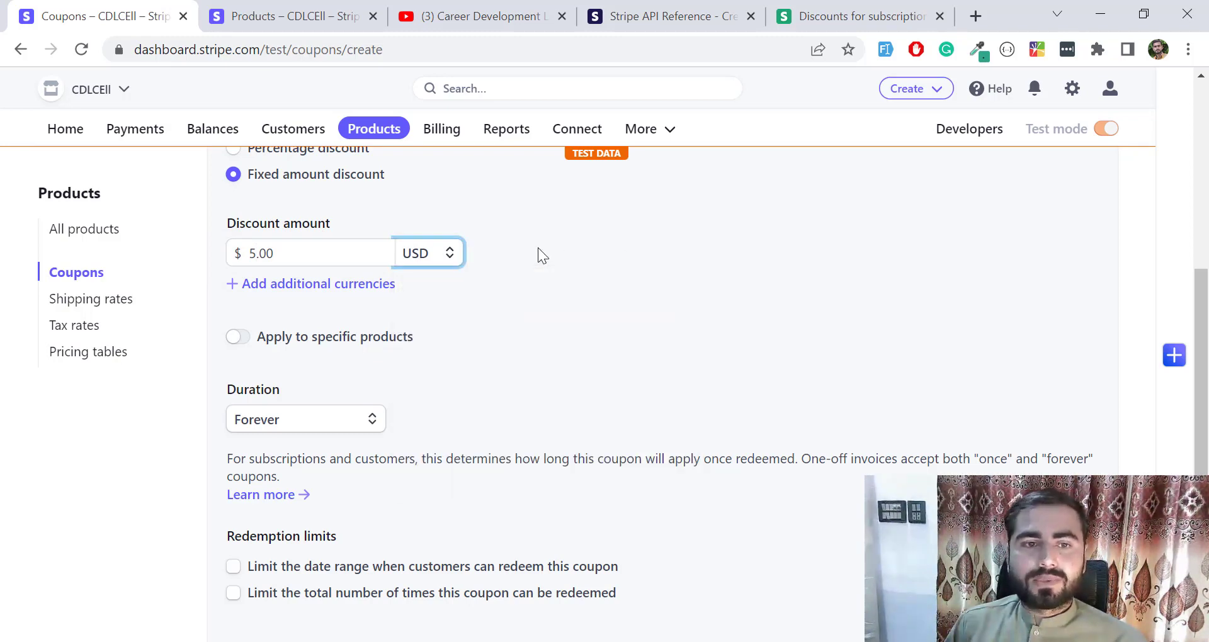
pyautogui.click(538, 248)
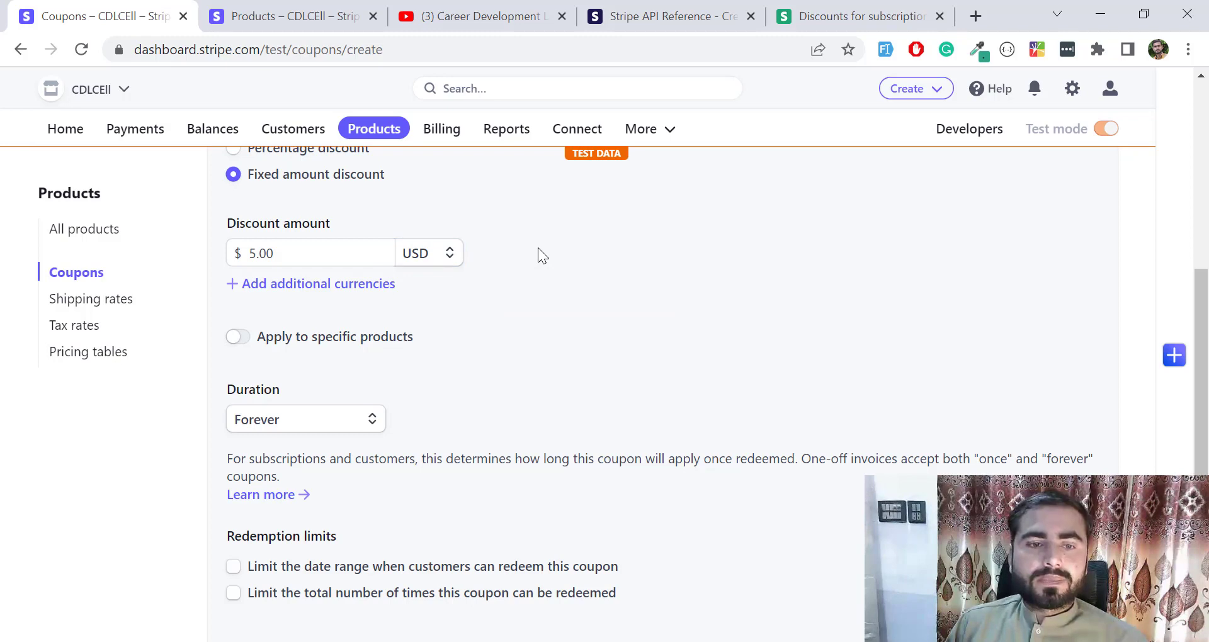
pyautogui.scroll(2, 537, 248)
pyautogui.scroll(-1, 538, 247)
pyautogui.scroll(-1, 538, 248)
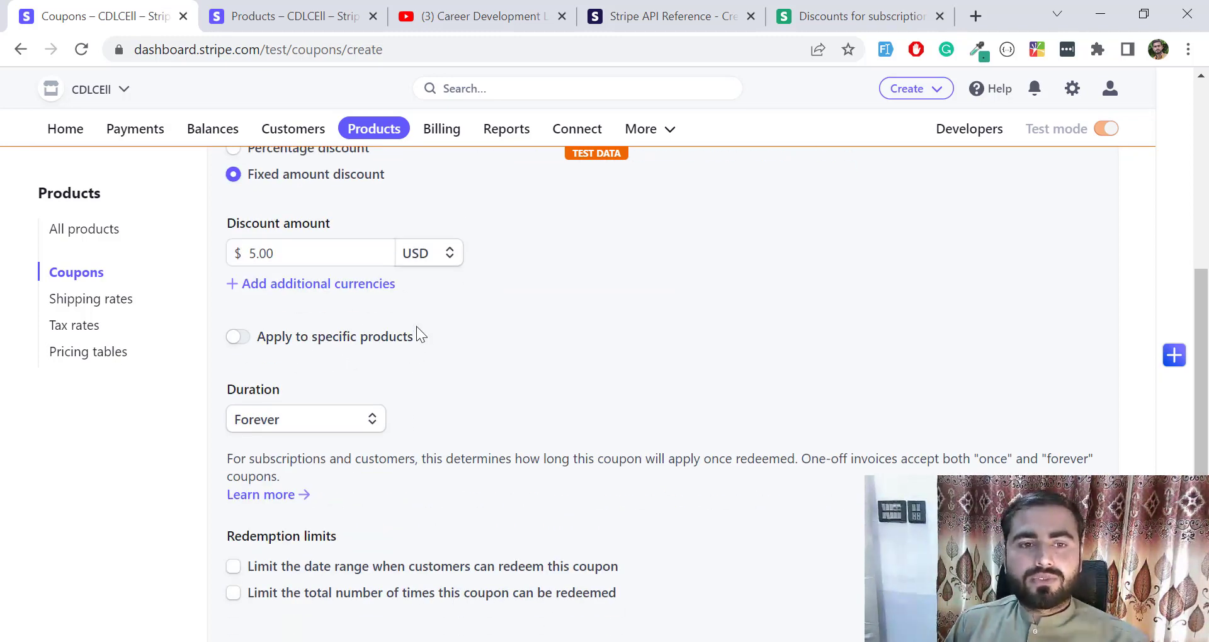
# - Limit the total number of redemptions to 5 times and create the coupon
pyautogui.scroll(-3, 316, 424)
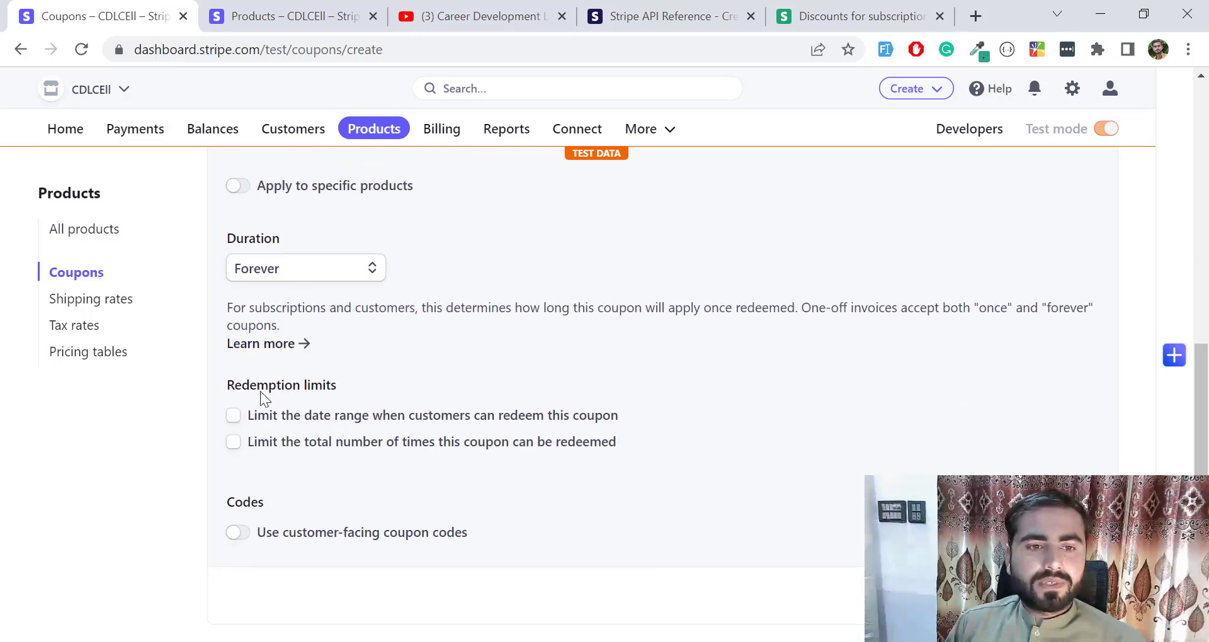
pyautogui.click(324, 444)
pyautogui.doubleClick(327, 478)
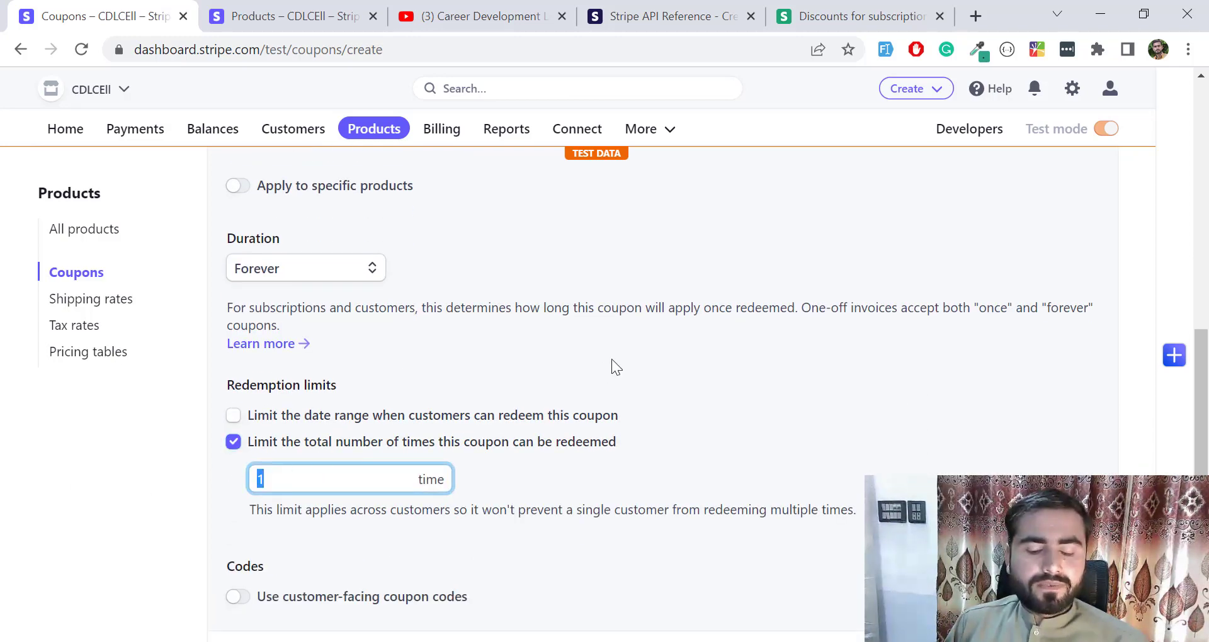
pyautogui.write('5')
pyautogui.click(771, 406)
pyautogui.scroll(-1, 693, 386)
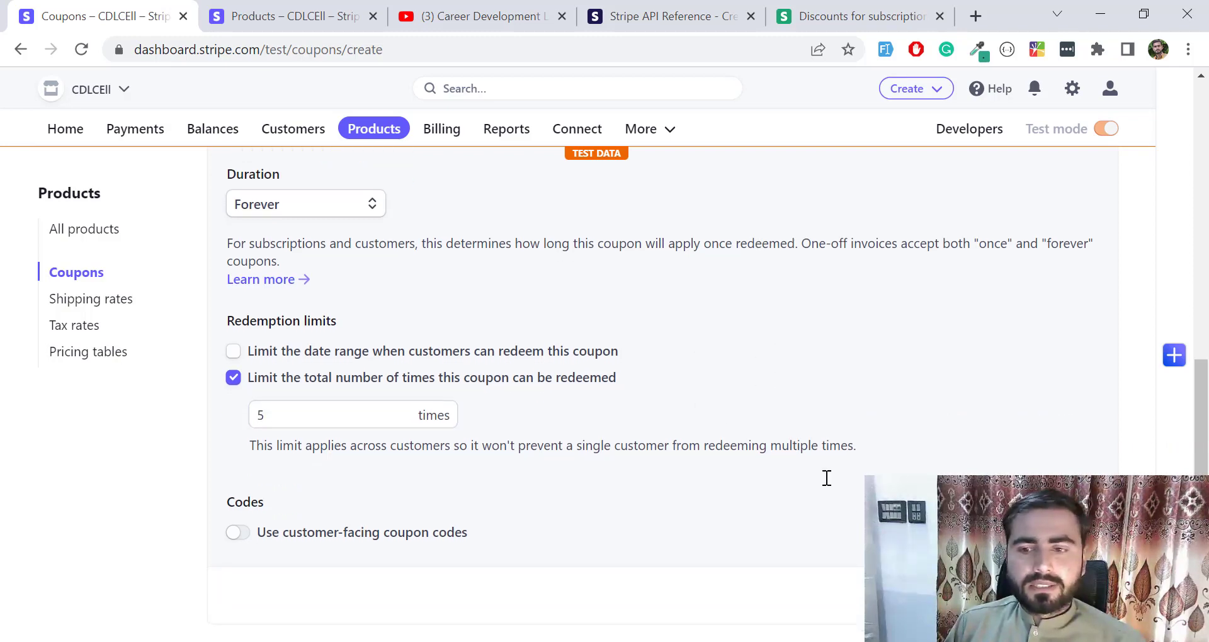
pyautogui.hotkey('ctrl', 'Return')
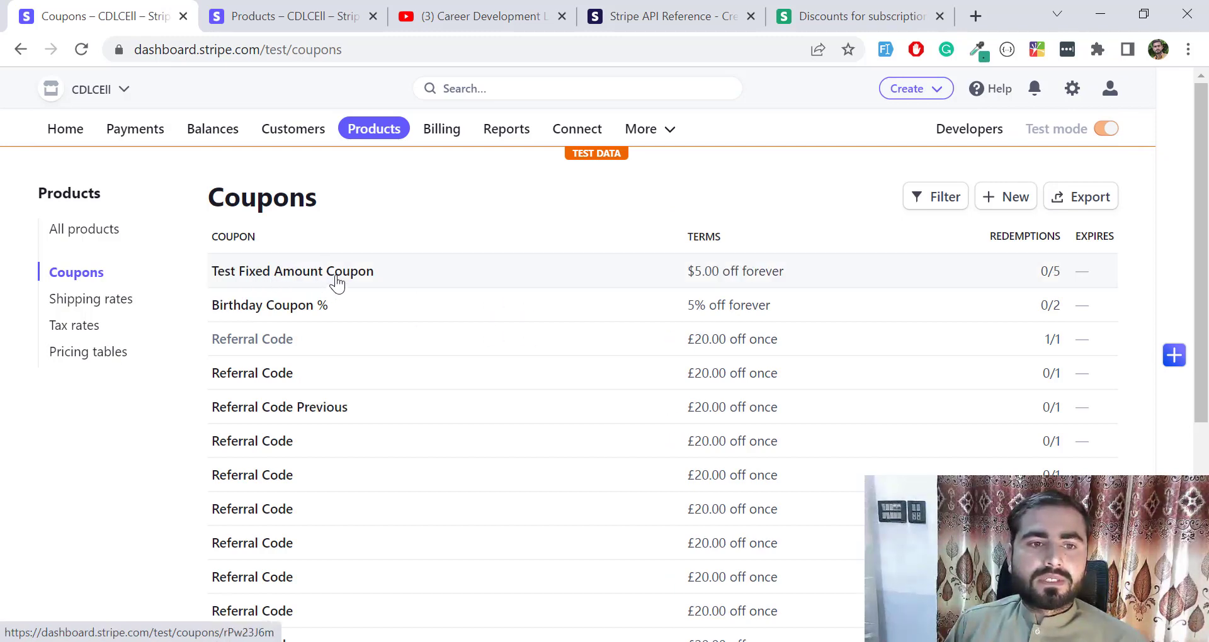
# - Open the "Test Fixed Amount Coupon" coupon and review its usage, validity, fixed discount amount and maximum redemptions
pyautogui.click(381, 284)
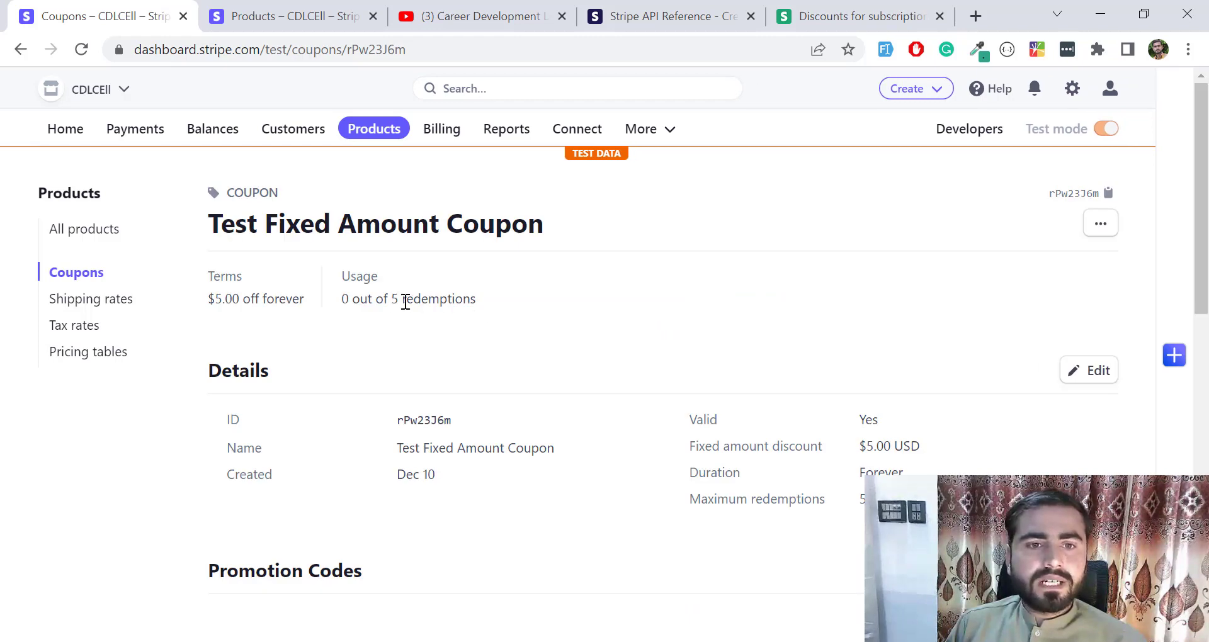
pyautogui.moveTo(388, 300); pyautogui.dragTo(604, 313)
pyautogui.scroll(-1, 603, 313)
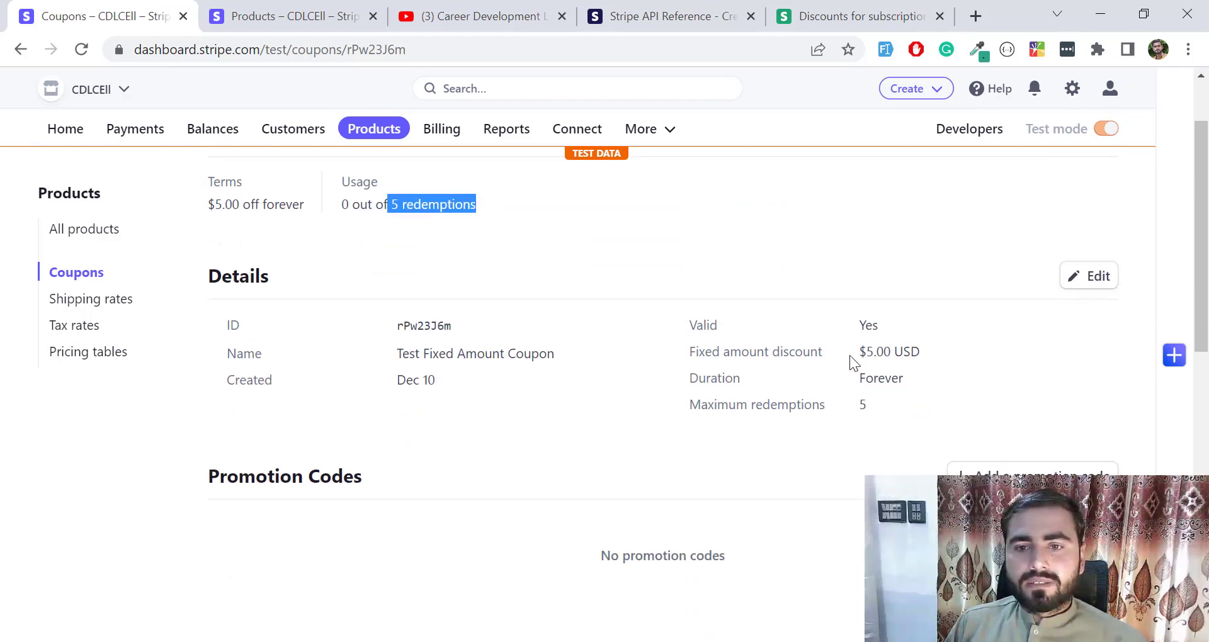
pyautogui.moveTo(857, 356); pyautogui.dragTo(918, 348)
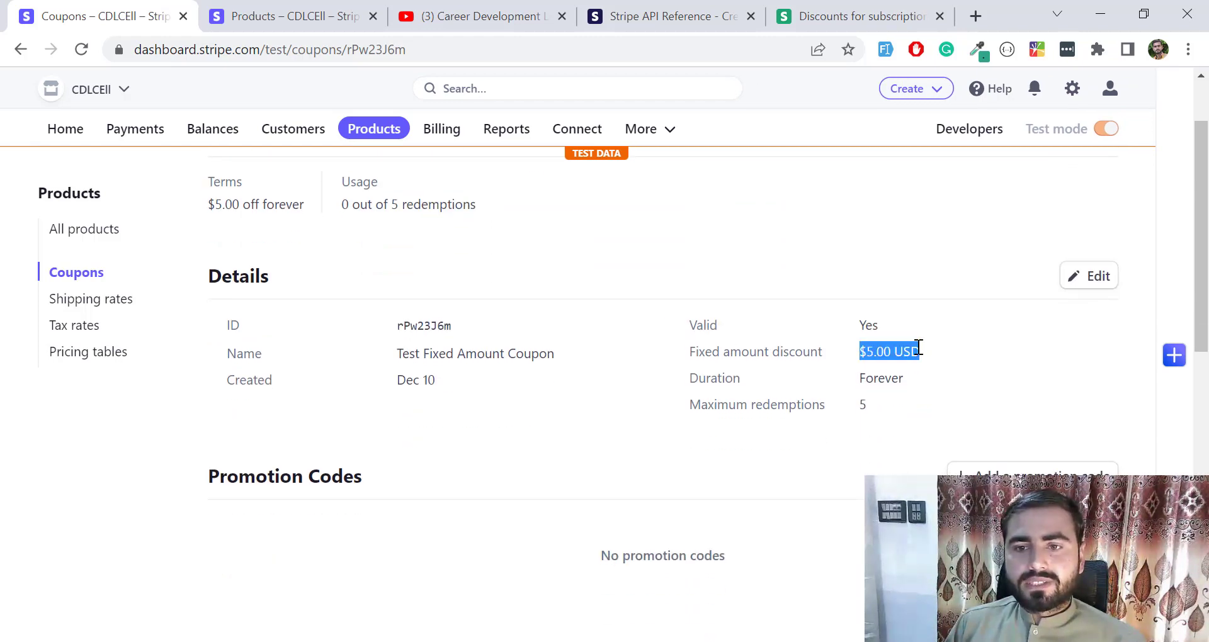
pyautogui.doubleClick(862, 406)
pyautogui.click(864, 321)
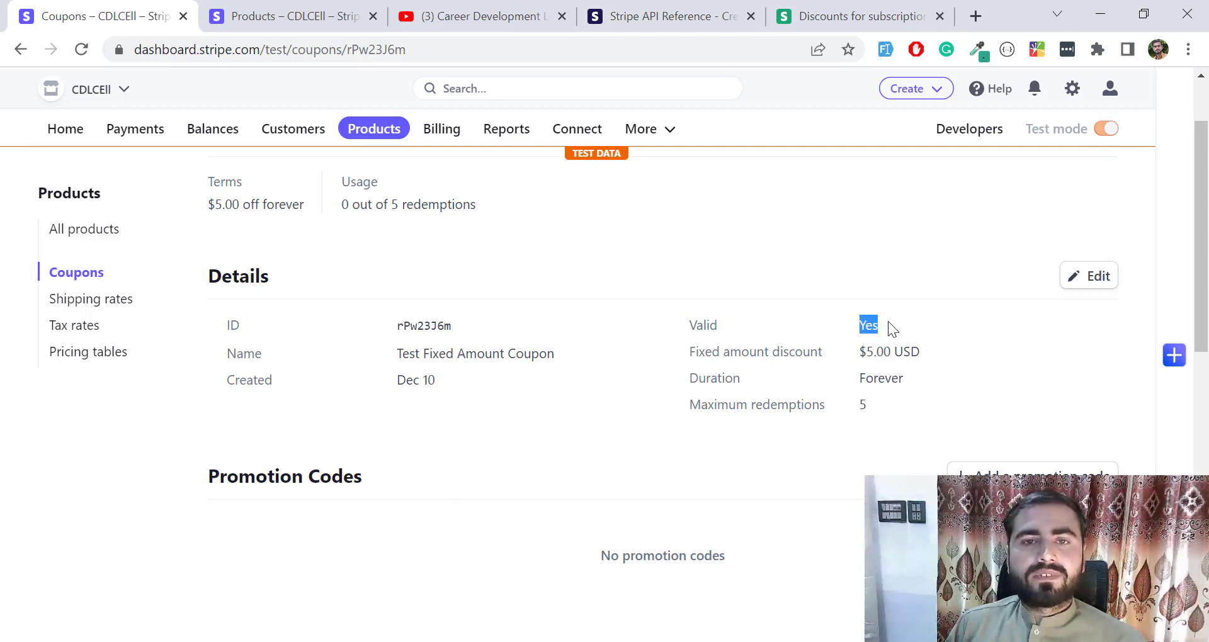
pyautogui.moveTo(869, 406); pyautogui.dragTo(777, 401)
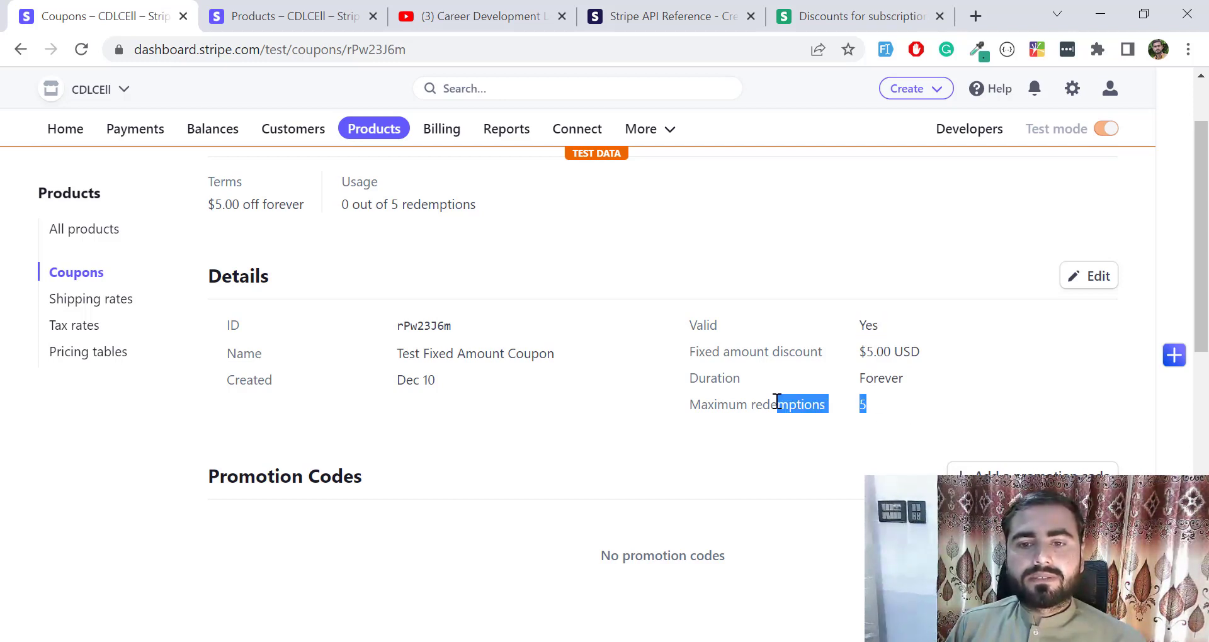
pyautogui.click(777, 402)
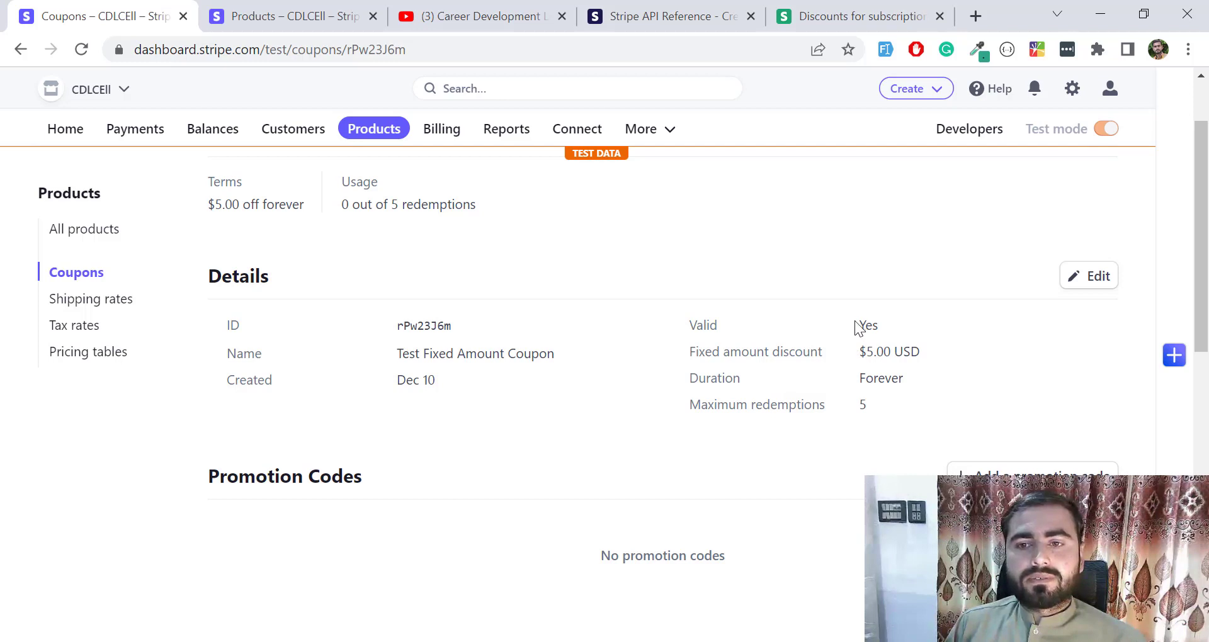
pyautogui.doubleClick(870, 323)
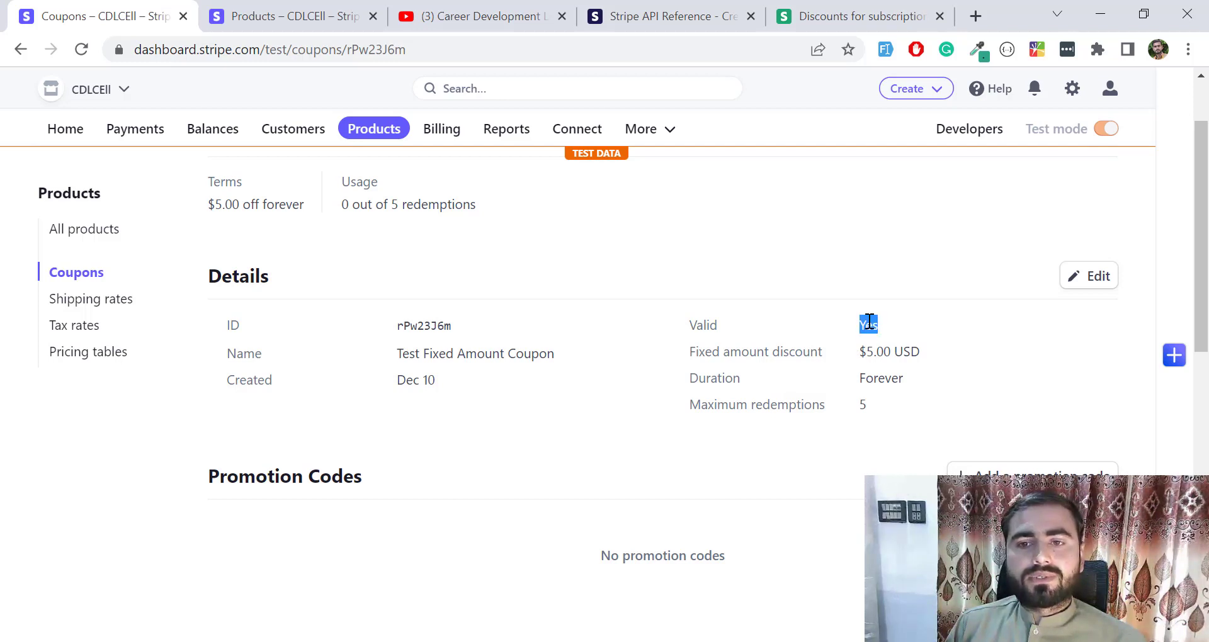
pyautogui.click(796, 327)
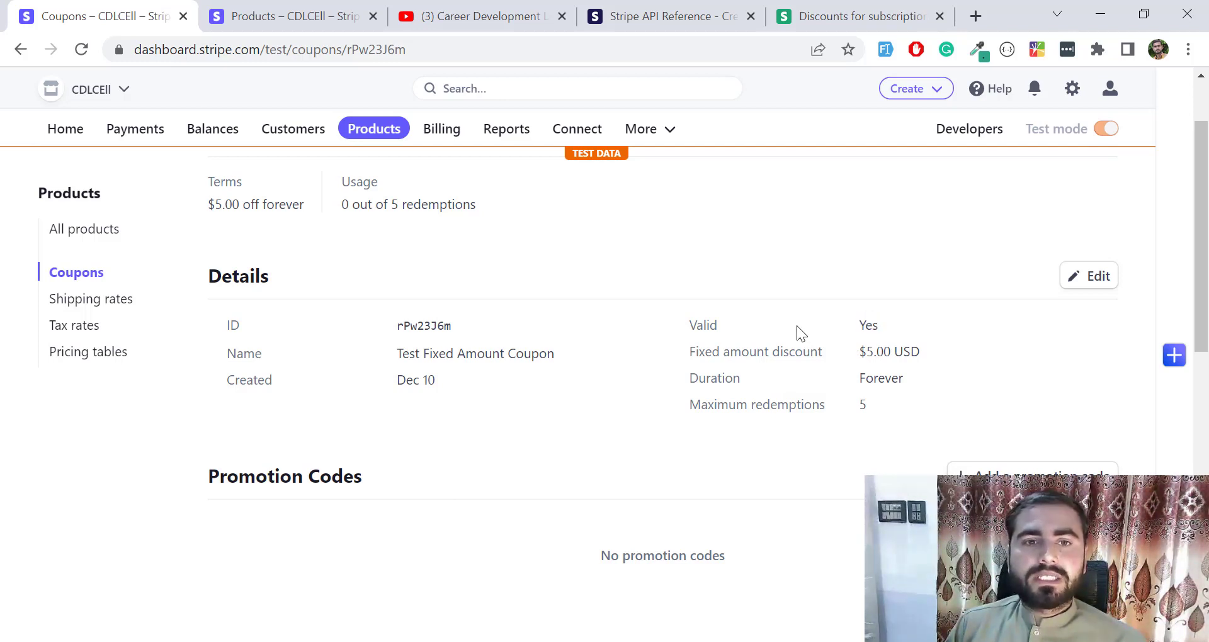
pyautogui.scroll(2, 796, 326)
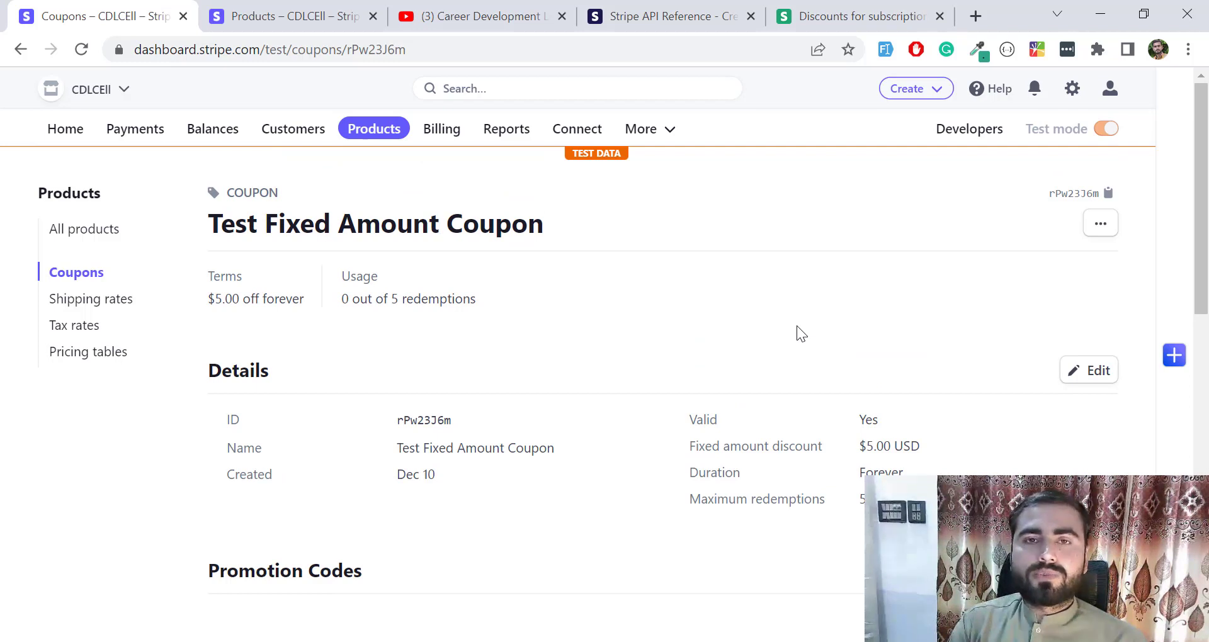